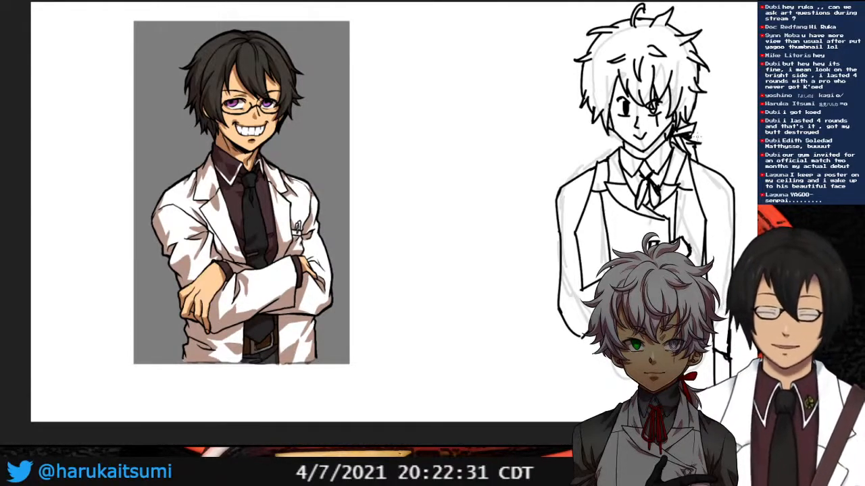
- Export the finished two-character drawing as a PSD file
left_click(3, 1)
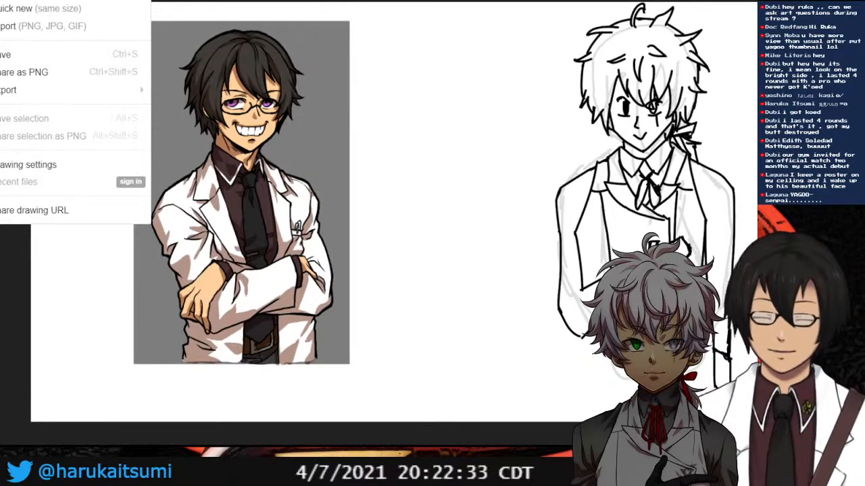
mouse_move(40, 90)
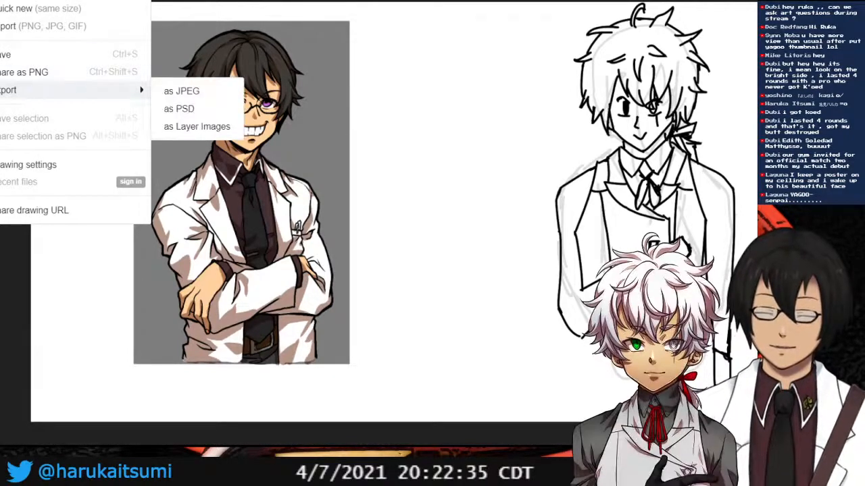
left_click(178, 109)
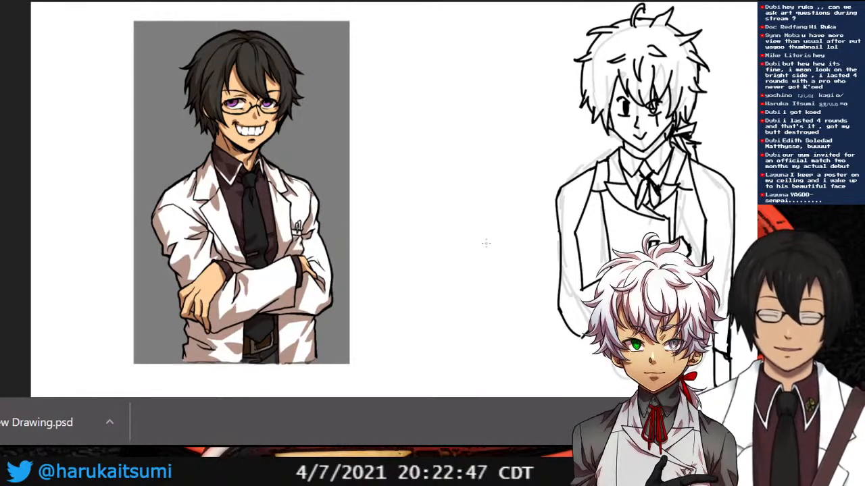
left_click(2, 1)
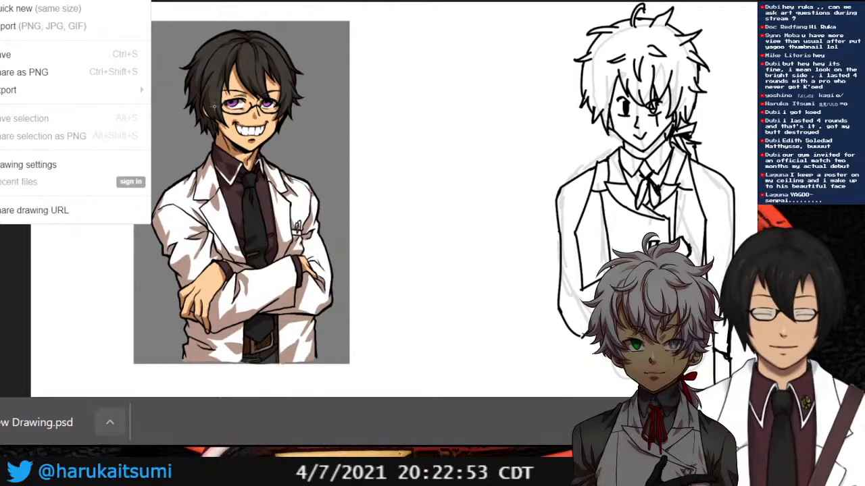
left_click(214, 106)
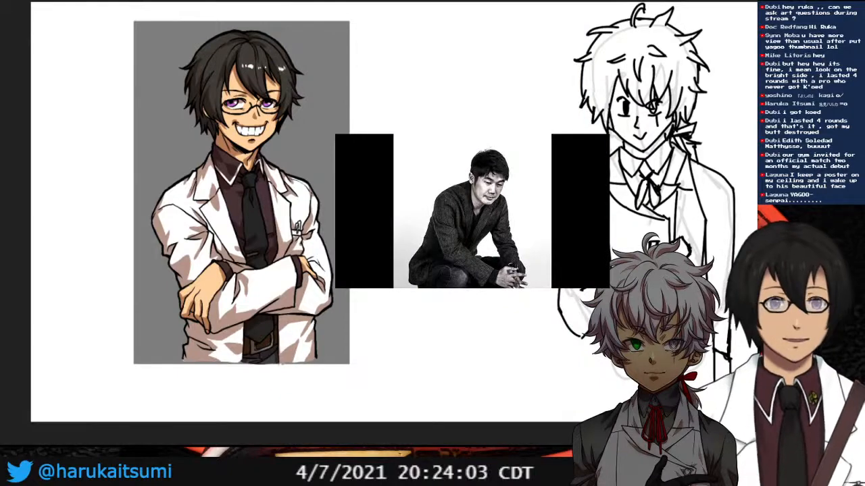
- Resize the reference photo of the crouching man and place it over the lower middle edge of the canvas
left_click_drag(609, 134, 691, 15)
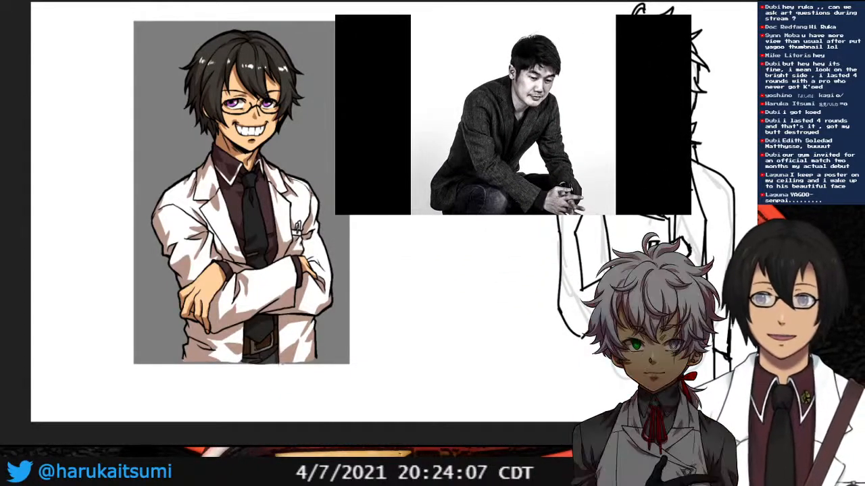
left_click_drag(513, 115, 365, 384)
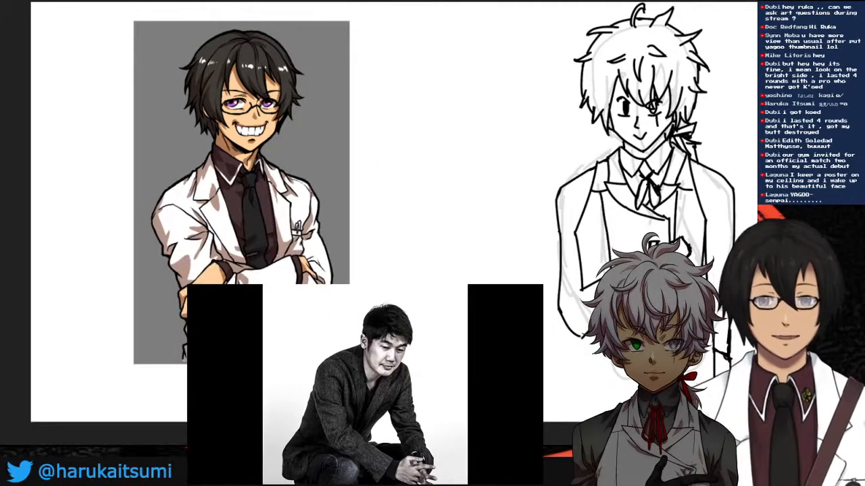
left_click_drag(543, 285, 495, 322)
left_click_drag(356, 404, 404, 403)
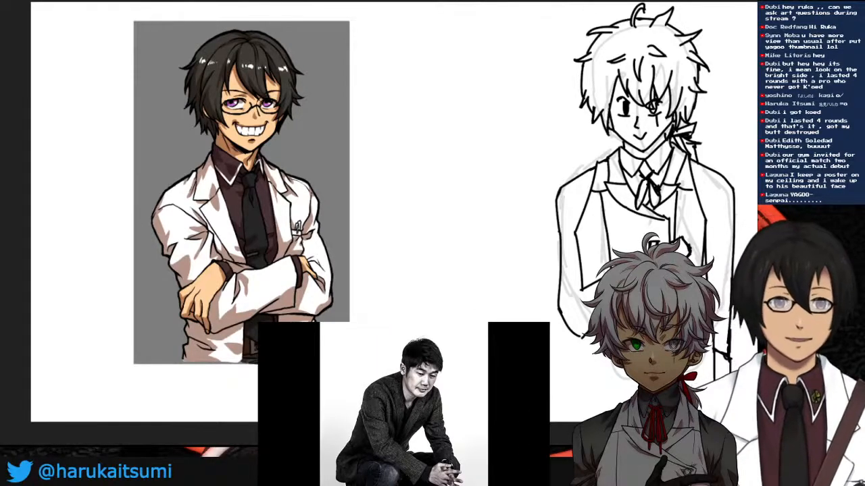
left_click_drag(258, 322, 277, 337)
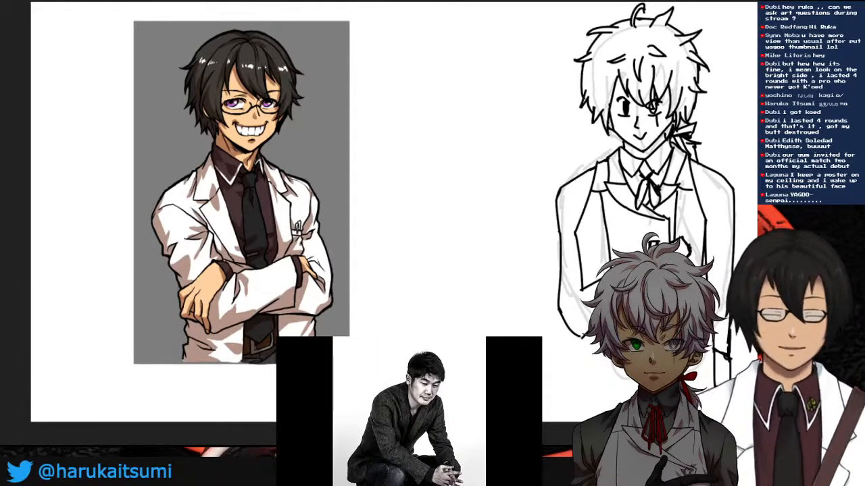
- Start a new blank drawing, try a short slanted stroke on it and undo the stroke
left_click(3, 1)
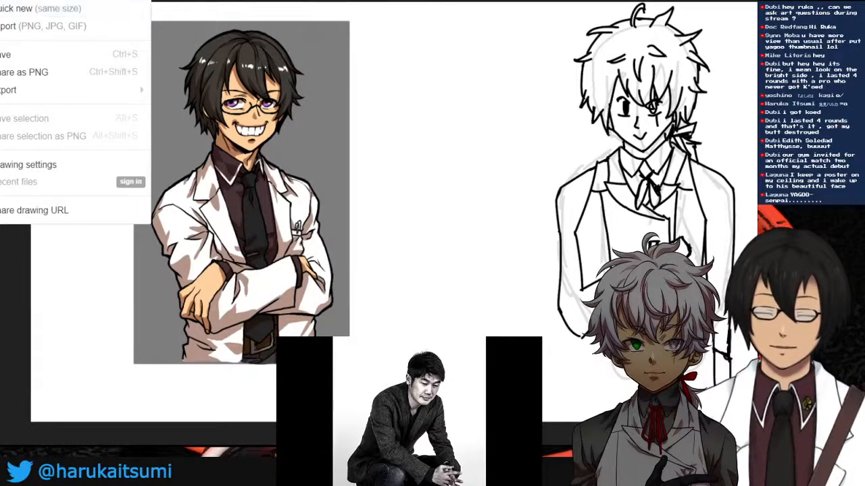
left_click(2, 1)
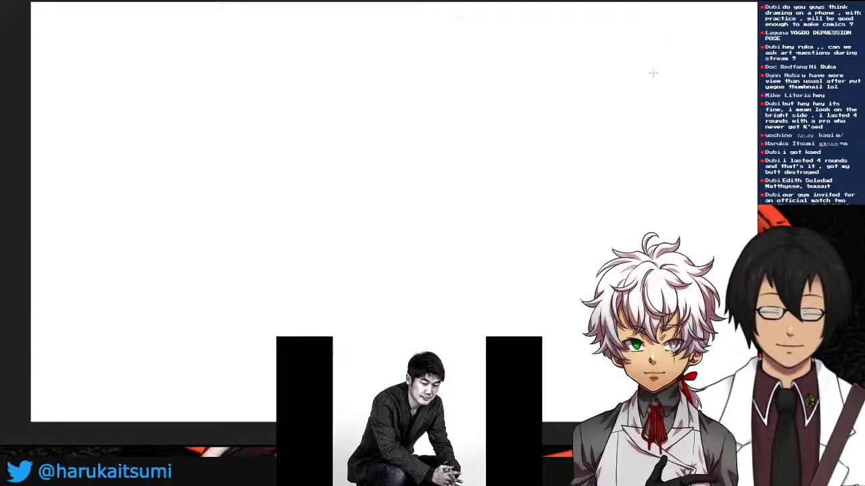
left_click_drag(666, 41, 656, 83)
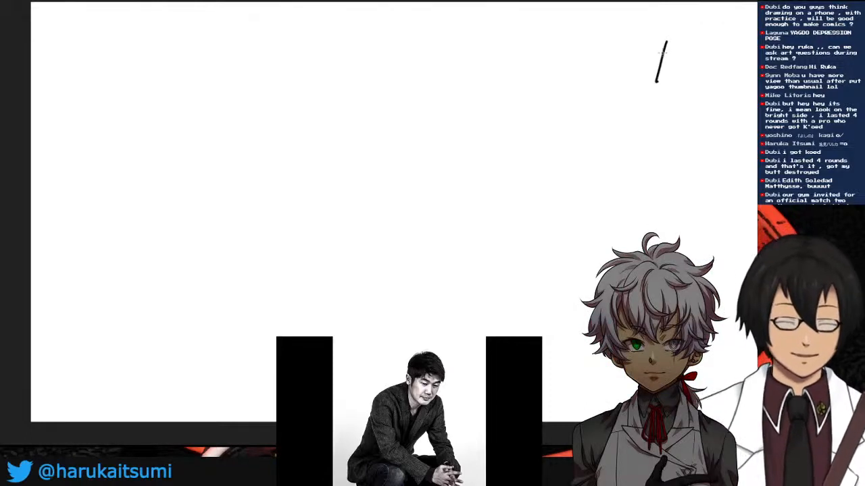
key("ctrl+z")
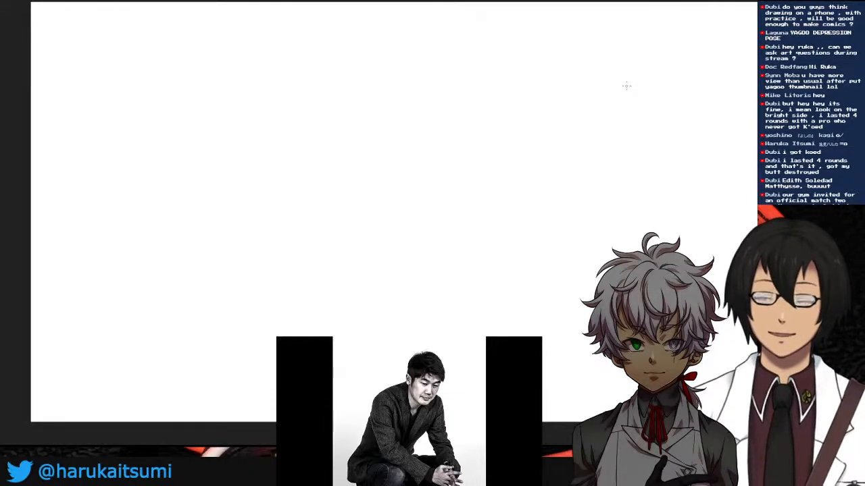
- Draw a rabbit's round head with two long ears, closed eyes and a small muzzle in the canvas's left half
mouse_move(244, 149)
left_mouse_down()
mouse_move(226, 172)
mouse_move(249, 144)
mouse_move(238, 147)
left_mouse_up()
mouse_move(233, 149)
left_mouse_down()
mouse_move(216, 132)
mouse_move(227, 150)
mouse_move(246, 123)
mouse_move(249, 144)
left_mouse_up()
left_click_drag(241, 184, 258, 175)
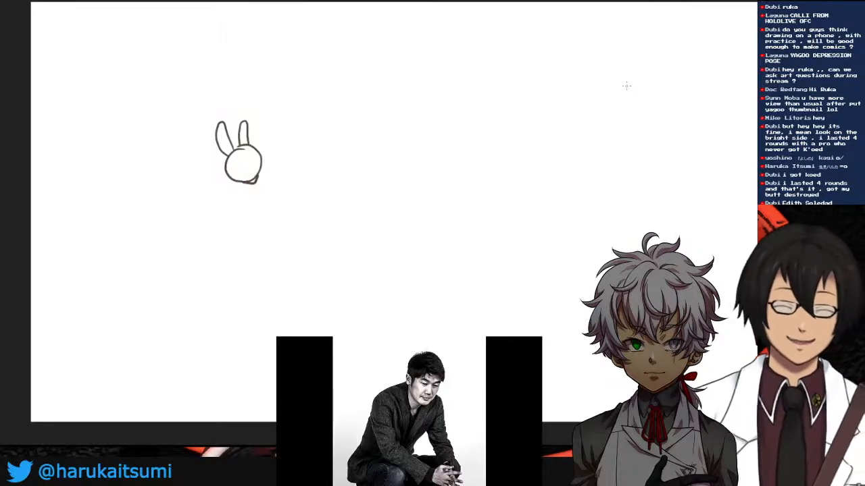
left_click_drag(233, 162, 259, 160)
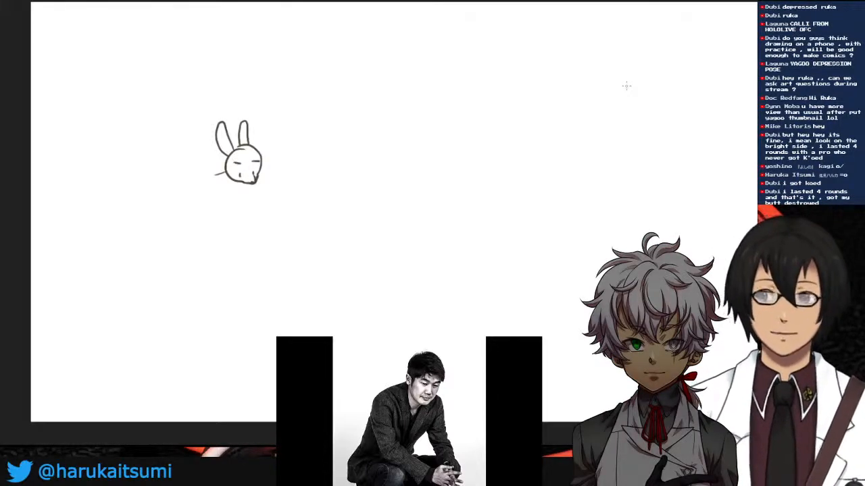
- Draw the rabbit's body sitting hunched forward like the reference photo, with clasped hands, bent legs and a fluffy tail
key("ctrl+z")
mouse_move(229, 179)
left_mouse_down()
mouse_move(217, 200)
mouse_move(204, 202)
mouse_move(203, 217)
mouse_move(248, 196)
mouse_move(227, 214)
mouse_move(244, 214)
left_mouse_up()
key("ctrl+z")
key("ctrl+z")
key("ctrl+z")
mouse_move(233, 163)
left_mouse_down()
mouse_move(259, 161)
mouse_move(244, 169)
mouse_move(258, 168)
mouse_move(261, 205)
mouse_move(242, 216)
mouse_move(250, 204)
mouse_move(253, 218)
mouse_move(243, 205)
mouse_move(255, 203)
mouse_move(199, 216)
mouse_move(192, 229)
mouse_move(222, 234)
mouse_move(236, 214)
mouse_move(237, 239)
left_mouse_up()
key("ctrl+z")
mouse_move(255, 212)
left_mouse_down()
mouse_move(256, 237)
mouse_move(226, 243)
left_mouse_up()
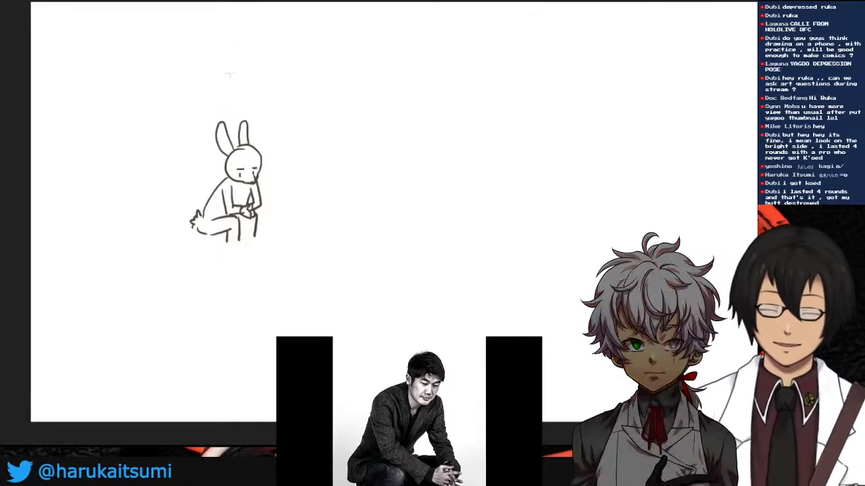
- Draw a smaller rabbit head with upright ears and a sad face above the seated rabbit, redoing unsuitable strokes
mouse_move(233, 31)
left_mouse_down()
mouse_move(243, 33)
mouse_move(228, 30)
mouse_move(236, 62)
mouse_move(222, 41)
mouse_move(241, 19)
mouse_move(237, 38)
mouse_move(237, 15)
mouse_move(236, 43)
left_mouse_up()
key("ctrl+z")
key("ctrl+z")
key("ctrl+z")
key("ctrl+z")
key("ctrl+z")
mouse_move(231, 45)
left_mouse_down()
mouse_move(244, 40)
mouse_move(234, 50)
left_mouse_up()
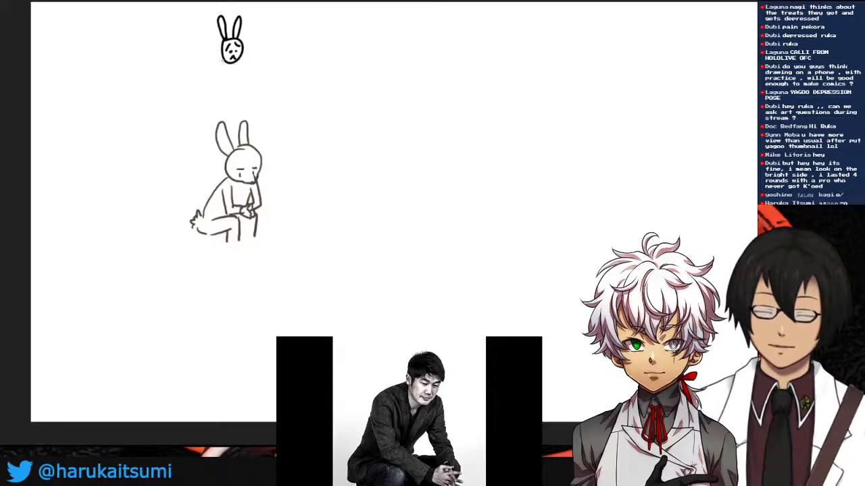
- Draw the small rabbit's rounded body with its paws, feet and a dark tail beneath the sad head
mouse_move(225, 65)
left_mouse_down()
mouse_move(212, 78)
mouse_move(231, 75)
mouse_move(230, 66)
mouse_move(211, 78)
mouse_move(237, 67)
left_mouse_up()
key("ctrl+z")
key("ctrl+z")
key("ctrl+z")
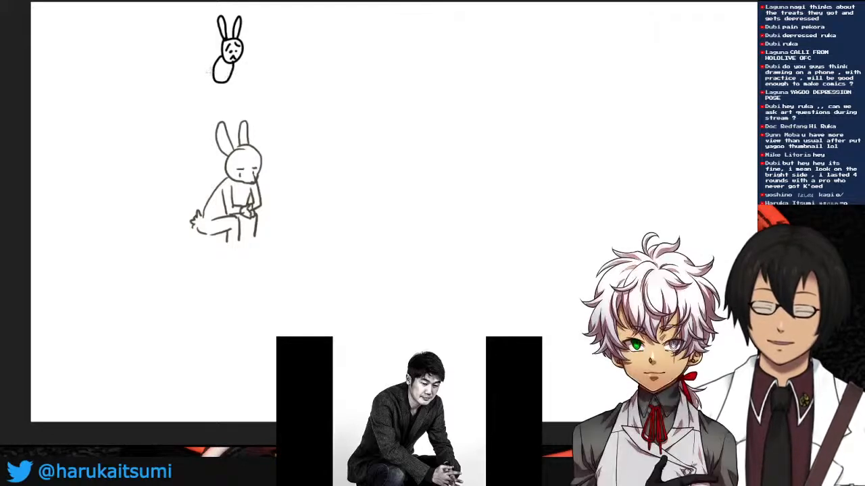
mouse_move(211, 67)
left_mouse_down()
mouse_move(224, 84)
mouse_move(228, 72)
left_mouse_up()
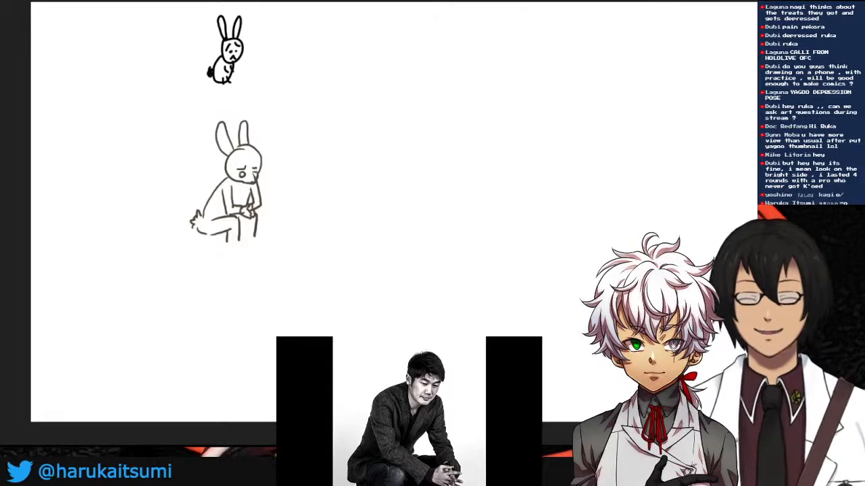
- Add tears under the seated rabbit's eyes and furrowed brow lines above them
left_click_drag(240, 176, 239, 182)
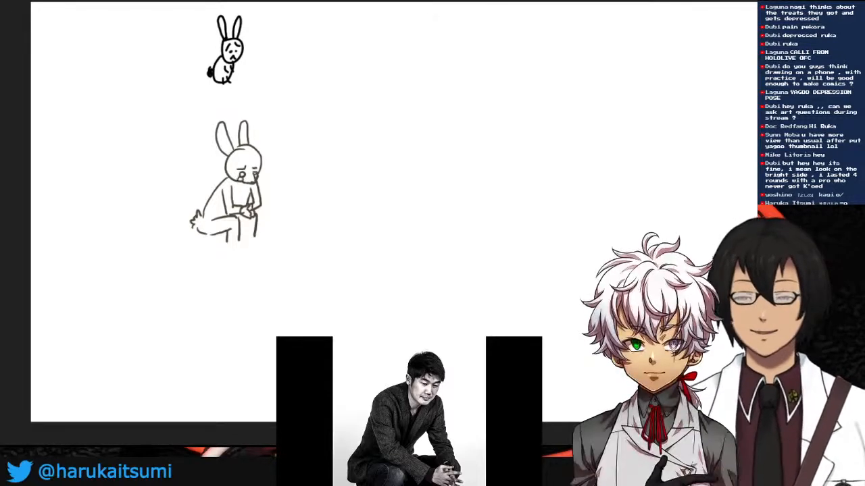
key("ctrl+z")
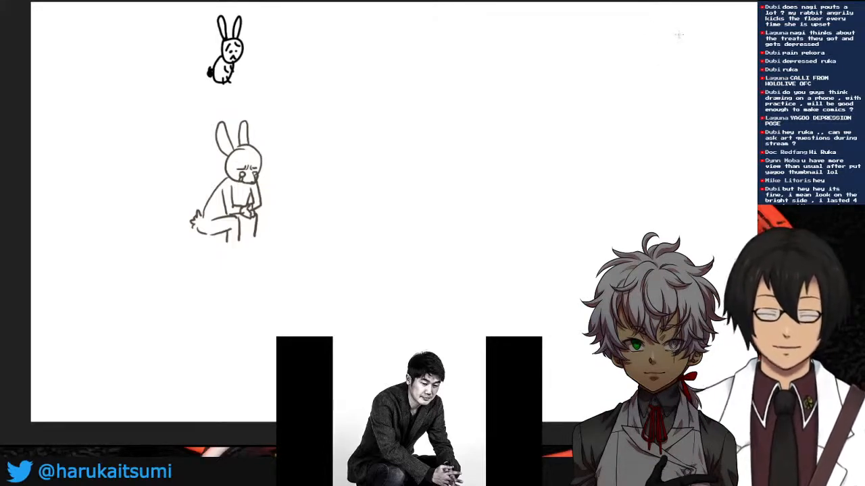
- Draw a slightly curved slanted line near the canvas's upper right as one side of a new head's jaw
left_click_drag(680, 26, 665, 83)
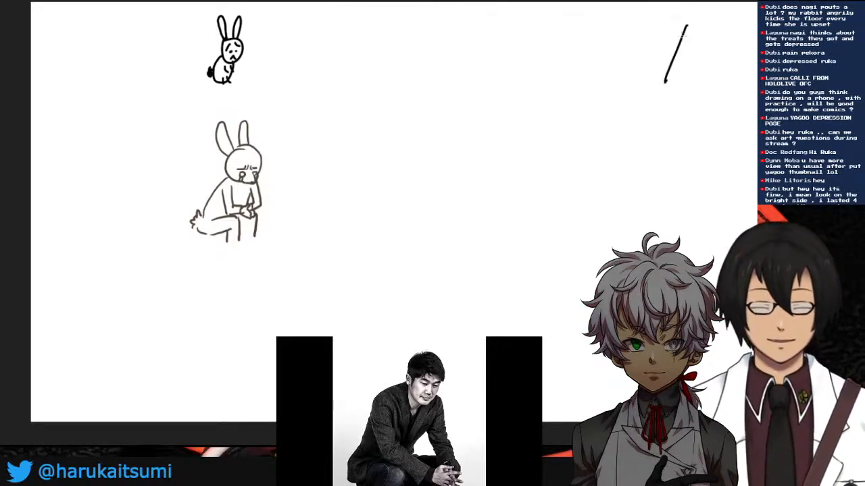
key("ctrl+z")
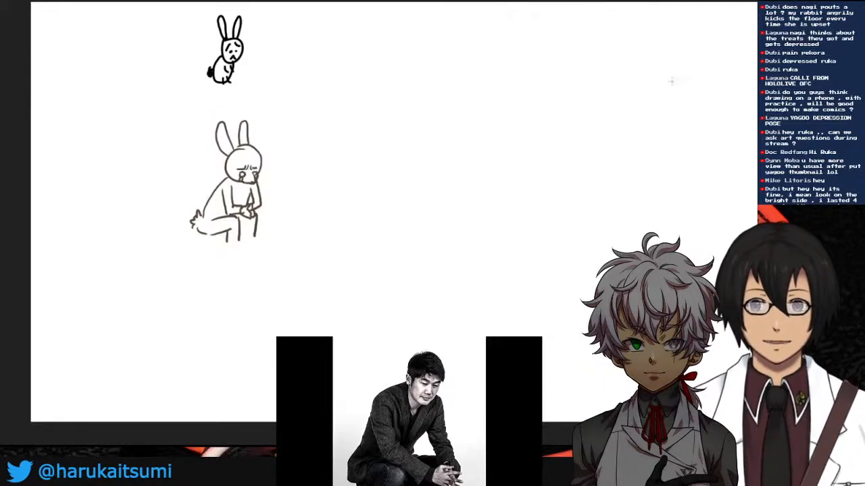
left_click_drag(687, 46, 659, 111)
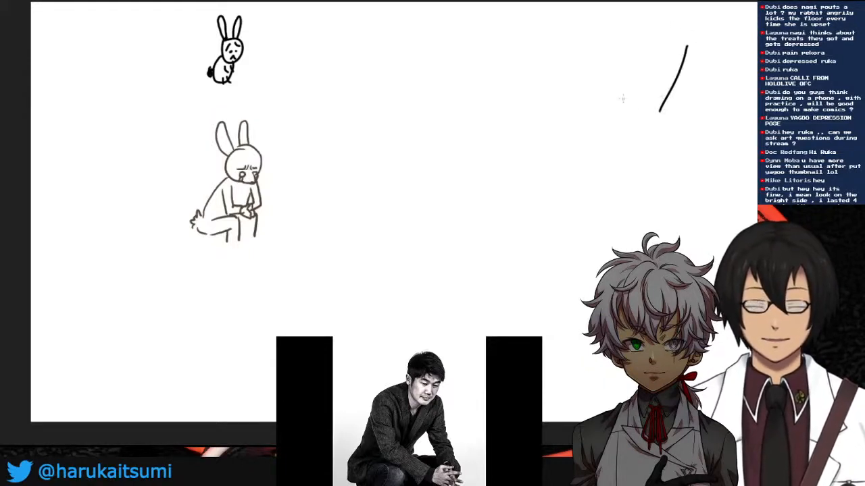
- Draw the opposite jaw curve so it meets the slanted line's lower end at the chin, redoing it until it fits
left_click_drag(608, 90, 663, 109)
key("ctrl+z")
left_click_drag(610, 90, 667, 110)
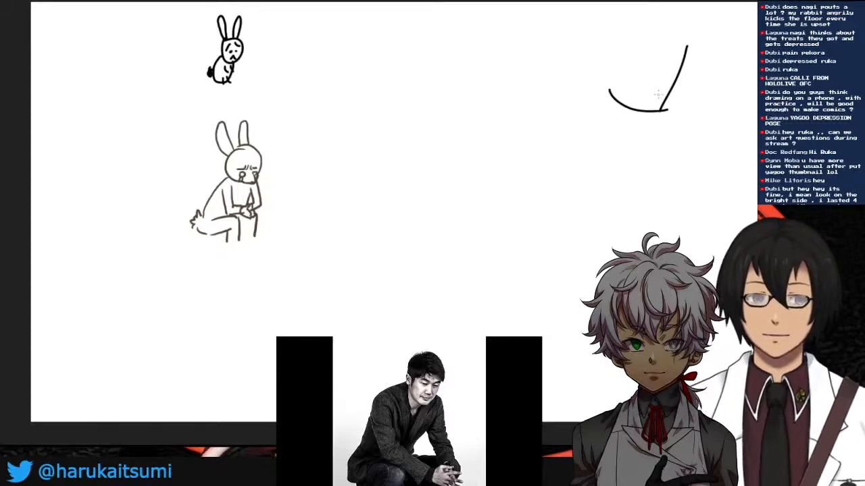
key("ctrl+z")
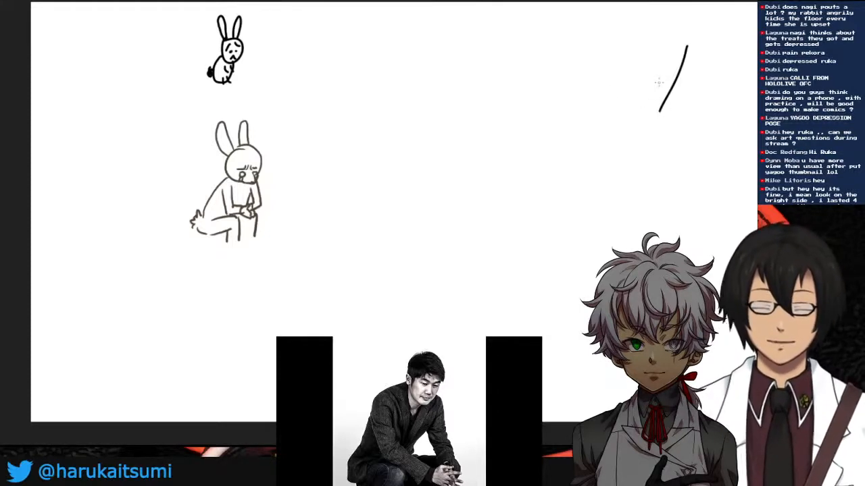
left_click_drag(607, 91, 650, 110)
key("ctrl+z")
left_click_drag(609, 91, 663, 109)
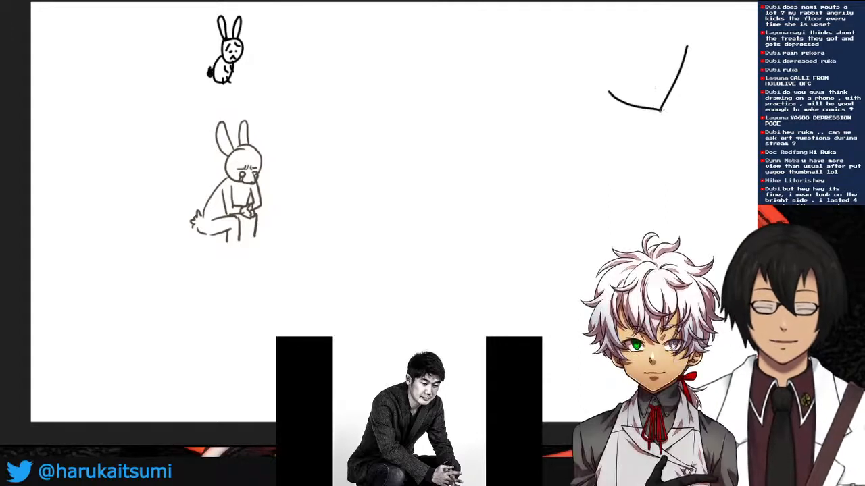
key("ctrl+z")
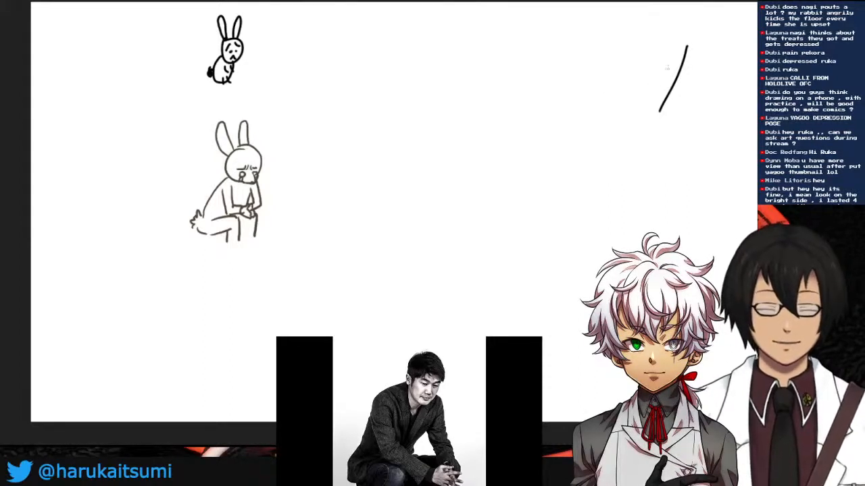
mouse_move(612, 90)
left_mouse_down()
mouse_move(646, 109)
mouse_move(664, 95)
mouse_move(624, 96)
mouse_move(662, 108)
left_mouse_up()
key("ctrl+z")
key("ctrl+z")
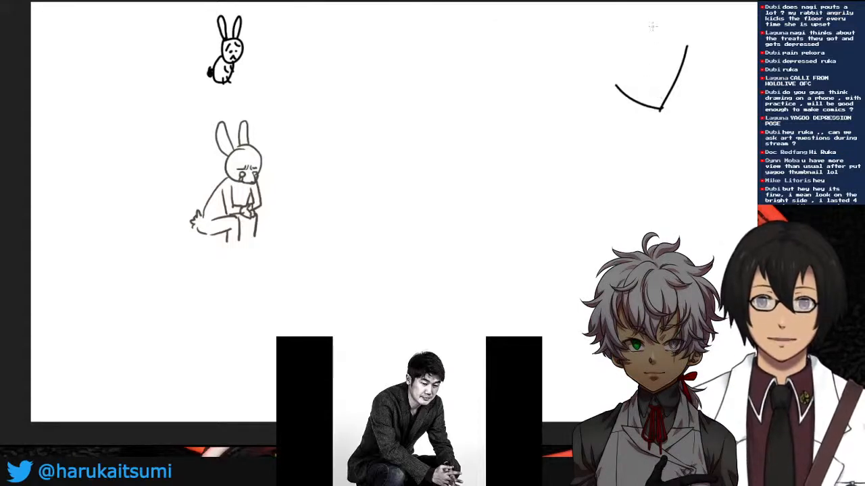
- Draw a curved vertical centre line down to the chin and cross its upper part with a horizontal guide line
left_click_drag(652, 40, 658, 110)
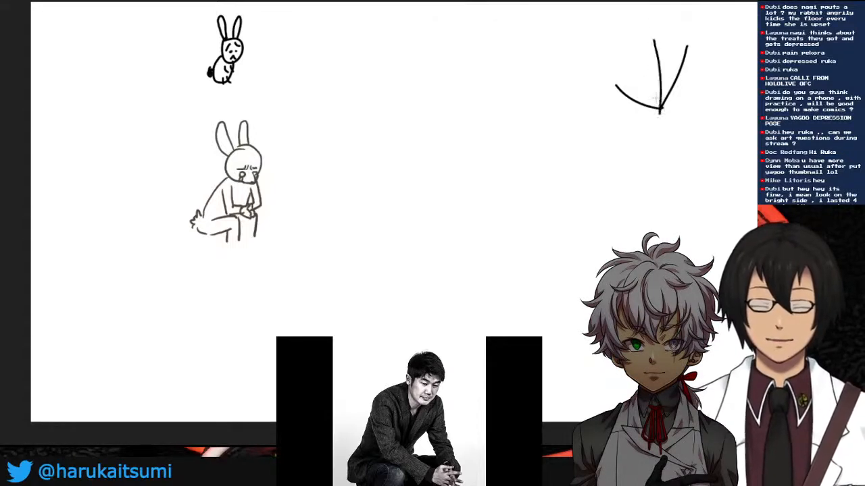
key("ctrl+z")
left_click_drag(656, 41, 659, 108)
key("ctrl+z")
left_click_drag(661, 37, 659, 108)
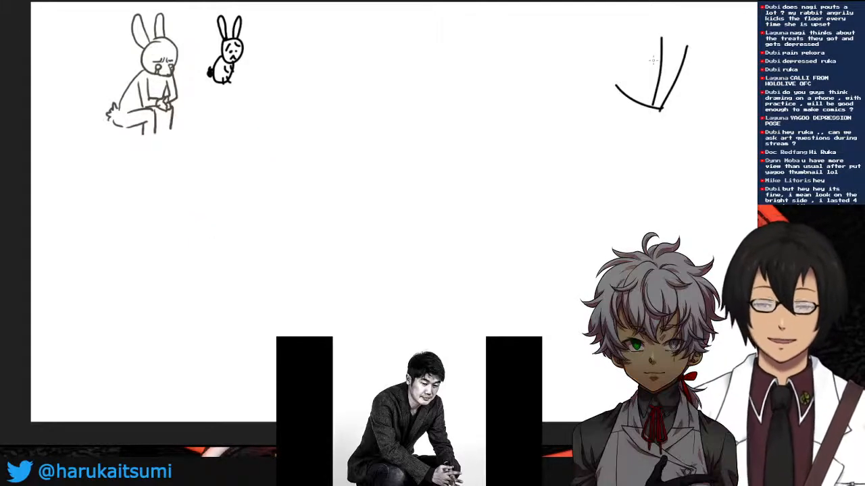
key("ctrl+z")
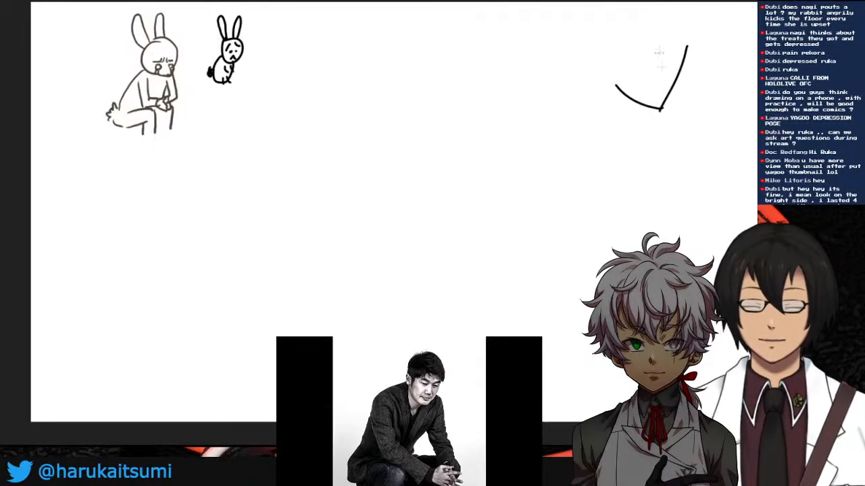
left_click_drag(655, 37, 656, 109)
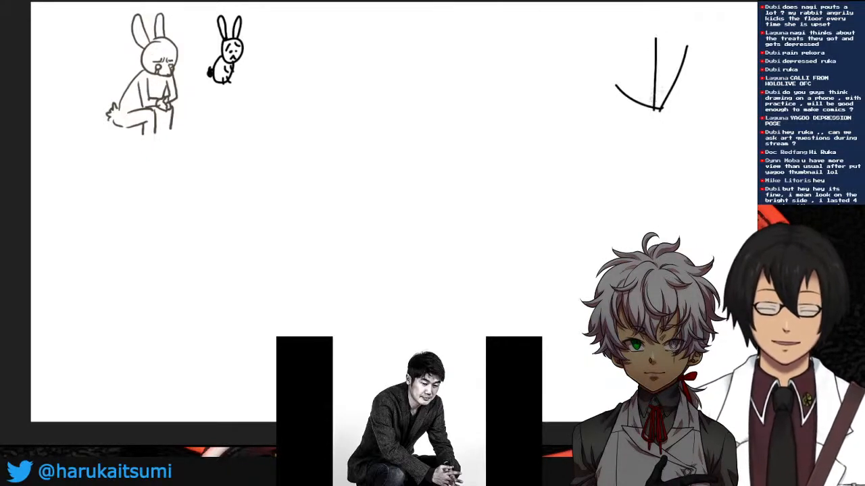
key("ctrl+z")
left_click_drag(659, 39, 660, 110)
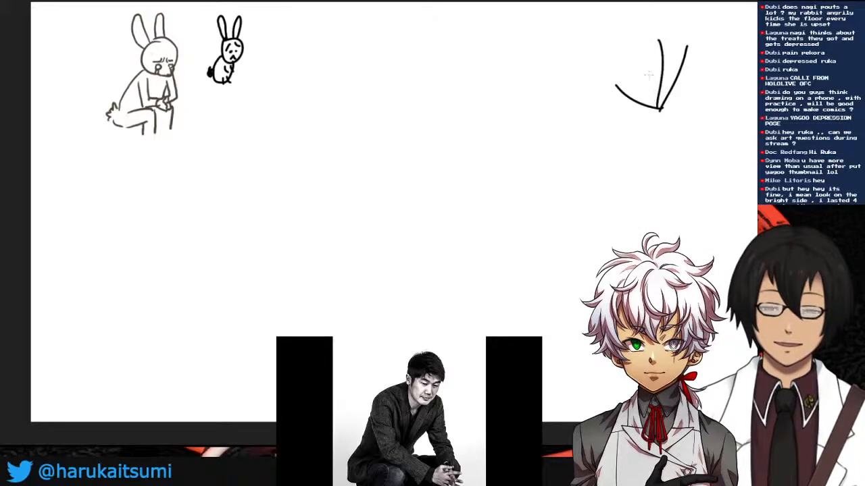
left_click_drag(636, 63, 681, 57)
key("ctrl+z")
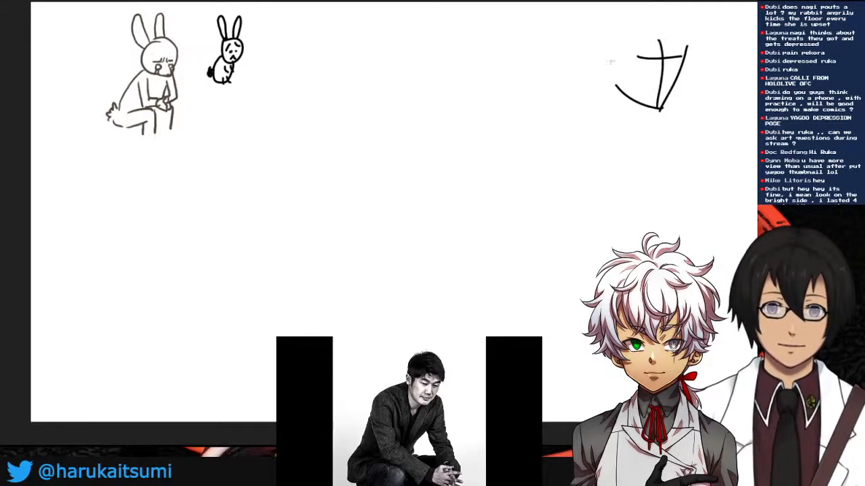
- Add a C-shaped ear and a neck line to the black head, and draw a long curved shirt-front line down from below the jaw
mouse_move(613, 44)
left_mouse_down()
mouse_move(602, 60)
mouse_move(612, 70)
left_mouse_up()
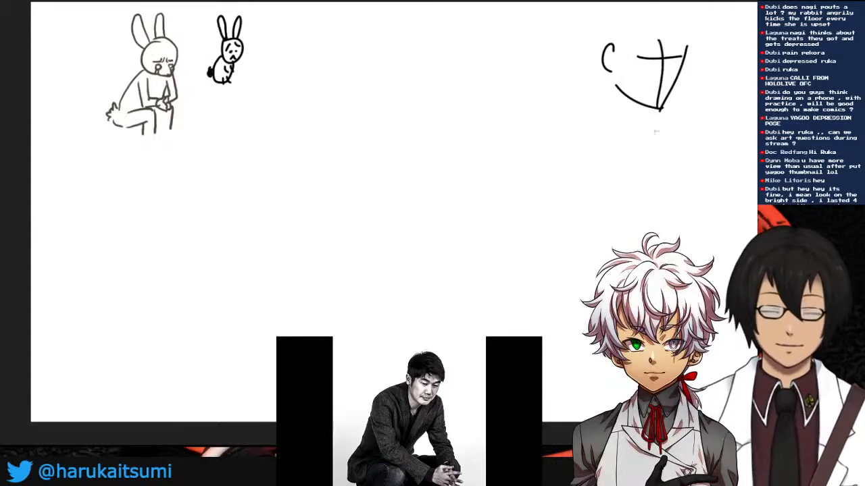
left_click_drag(652, 109, 643, 140)
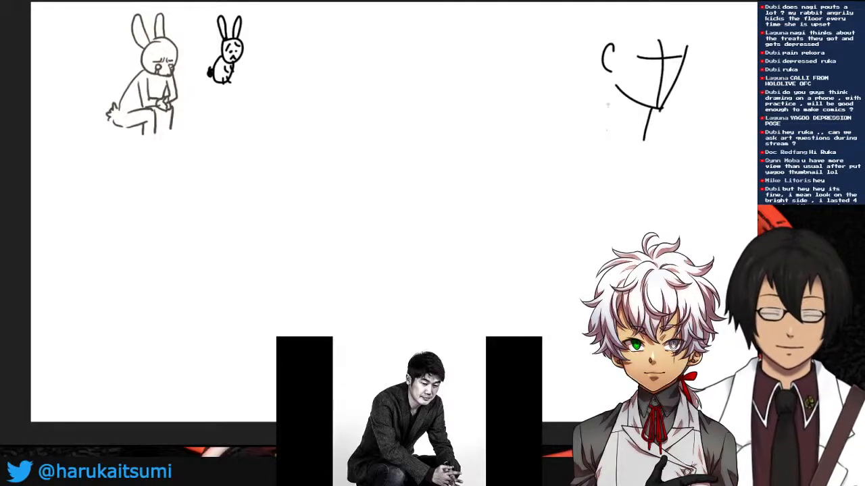
left_click_drag(597, 105, 633, 191)
key("ctrl+z")
left_click_drag(610, 94, 638, 184)
key("ctrl+z")
left_click_drag(612, 96, 635, 206)
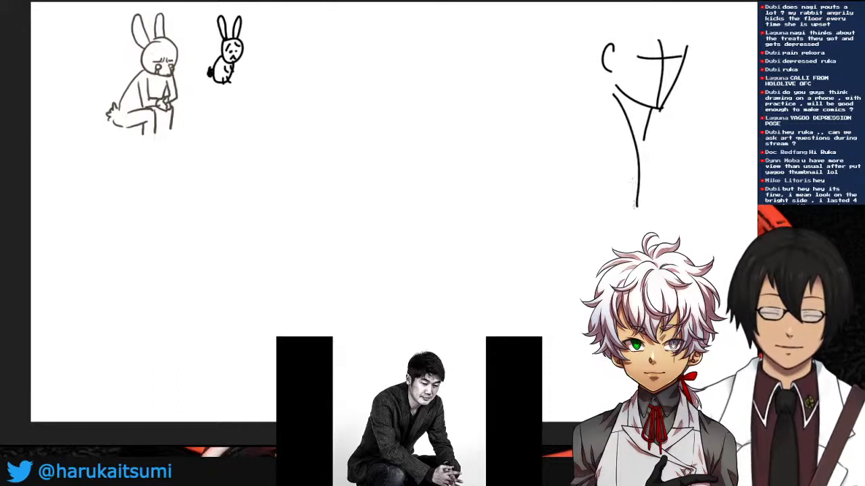
- Draw the opposite shirt-front line down from the chin, redoing it to sit closer, and add a small V-shaped collar between the two lines
left_click_drag(659, 126, 648, 206)
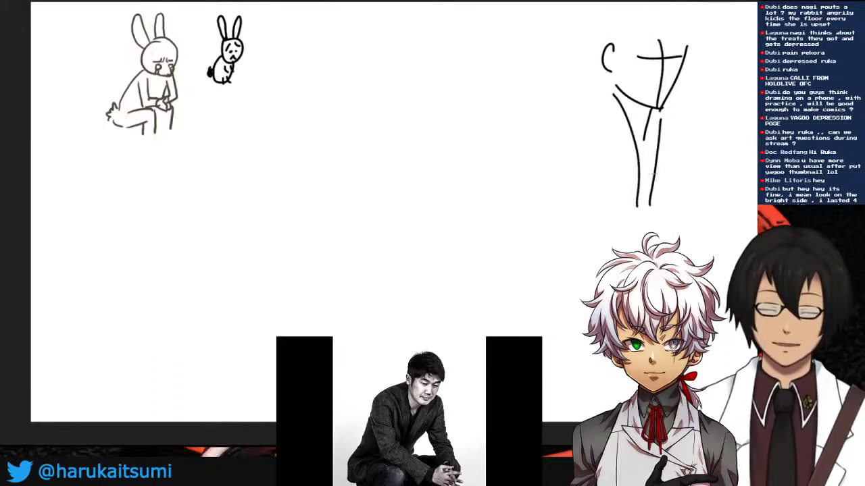
left_click_drag(662, 110, 659, 127)
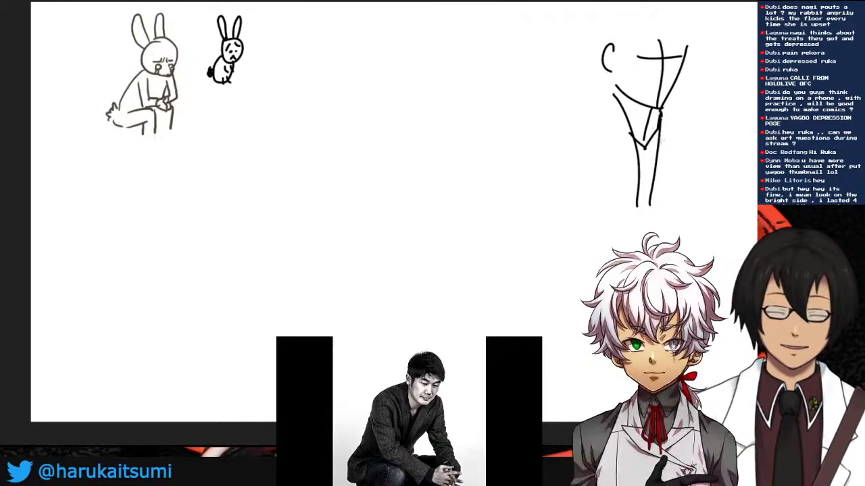
key("ctrl+z")
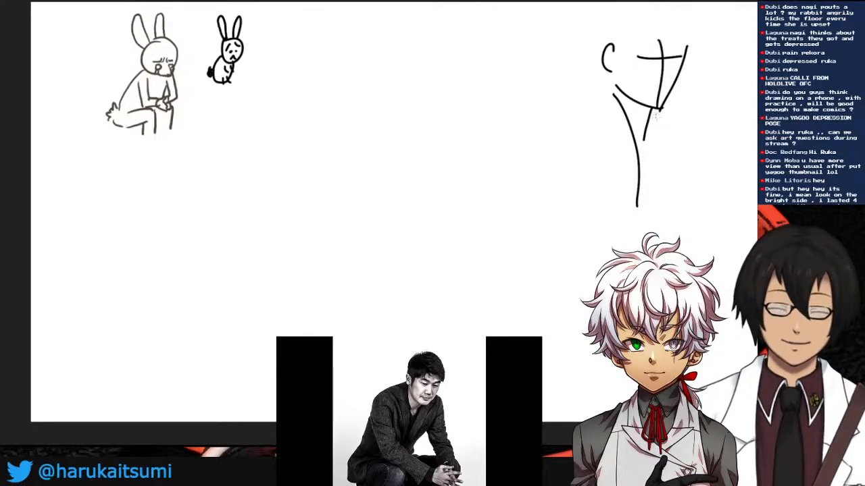
left_click_drag(657, 110, 645, 201)
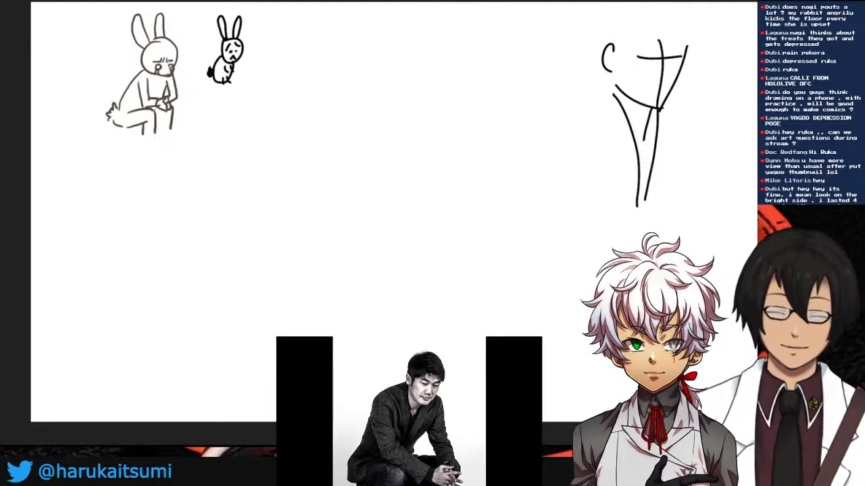
mouse_move(633, 124)
left_mouse_down()
mouse_move(646, 146)
mouse_move(655, 128)
left_mouse_up()
key("ctrl+z")
key("ctrl+z")
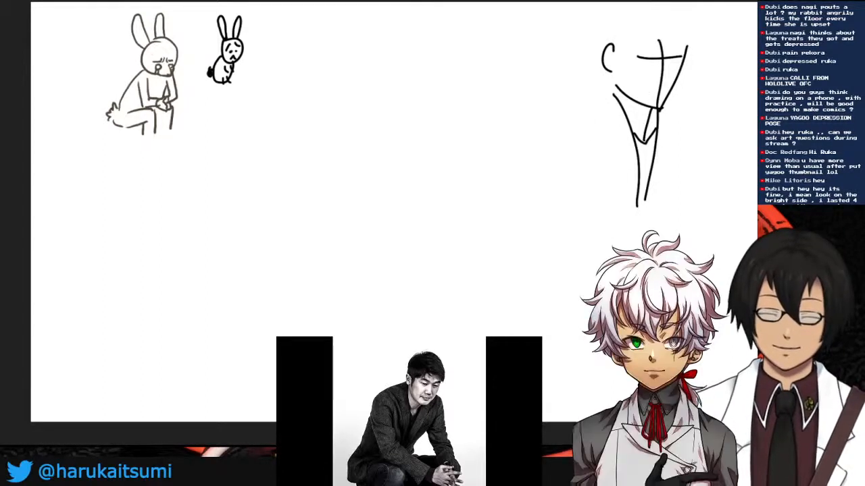
- Select the whole black figure with a rectangular selection, shift it slightly down, and clear the selection
left_click_drag(568, 15, 718, 258)
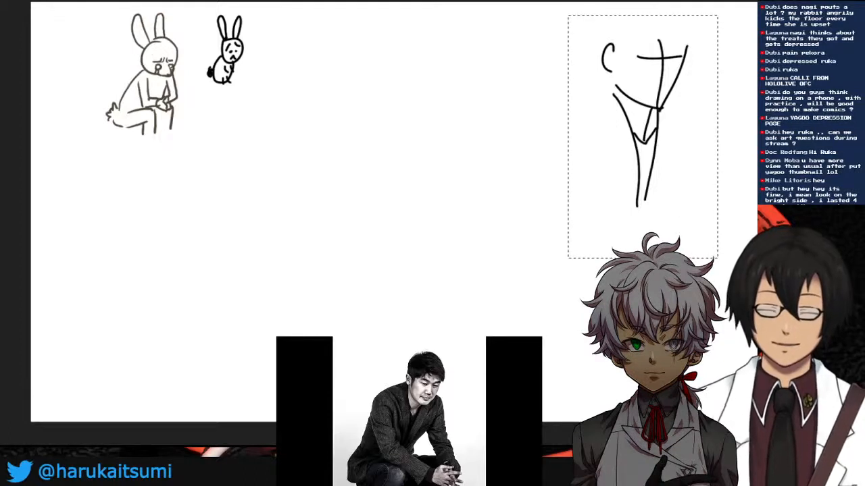
mouse_move(642, 129)
left_mouse_down()
mouse_move(662, 158)
mouse_move(651, 177)
mouse_move(656, 156)
mouse_move(646, 144)
left_mouse_up()
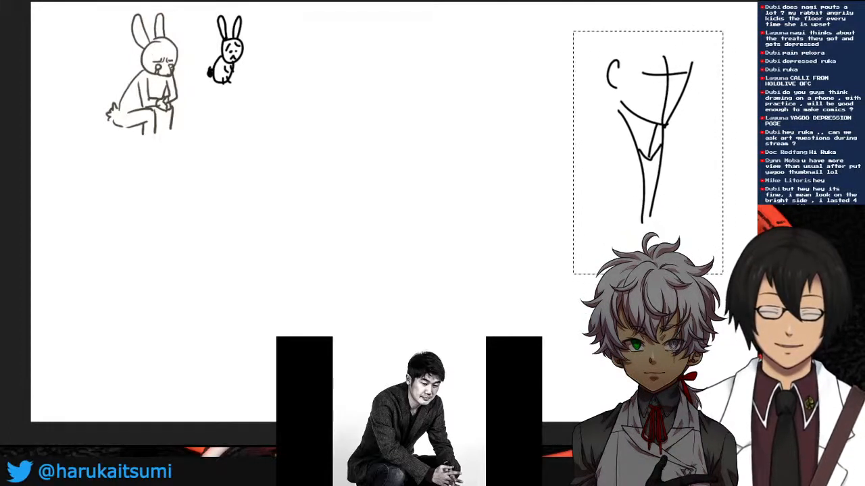
left_click(283, 204)
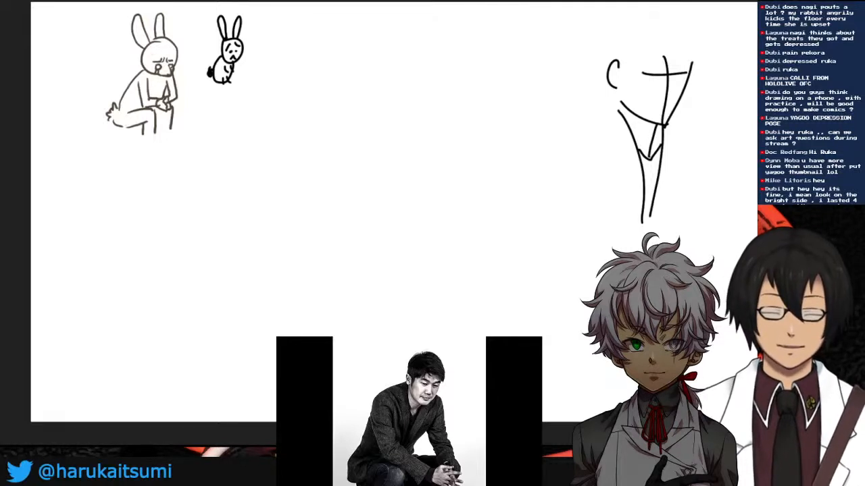
- Sketch a second character's rounded head in thin red lines near the middle of the canvas, with facial guide lines
mouse_move(273, 173)
left_mouse_down()
mouse_move(274, 143)
mouse_move(314, 125)
left_mouse_up()
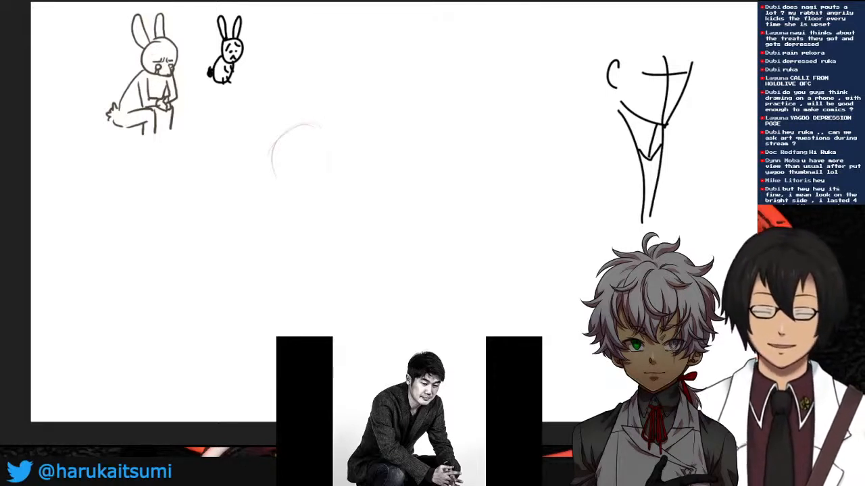
left_click_drag(272, 148, 301, 199)
left_click_drag(320, 127, 304, 200)
mouse_move(314, 153)
left_mouse_down()
mouse_move(305, 197)
mouse_move(308, 175)
left_mouse_up()
- Draw the black figure's first notched jacket lapel beside the ear-side shirt line, redoing the lower edge so it tapers to a point
left_click_drag(617, 112, 606, 160)
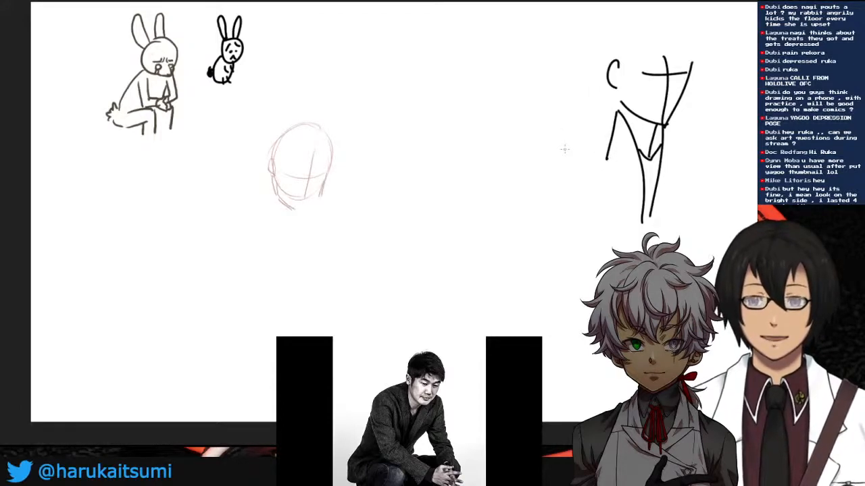
mouse_move(606, 159)
left_mouse_down()
mouse_move(628, 164)
mouse_move(613, 210)
mouse_move(642, 248)
left_mouse_up()
left_click_drag(641, 218, 644, 239)
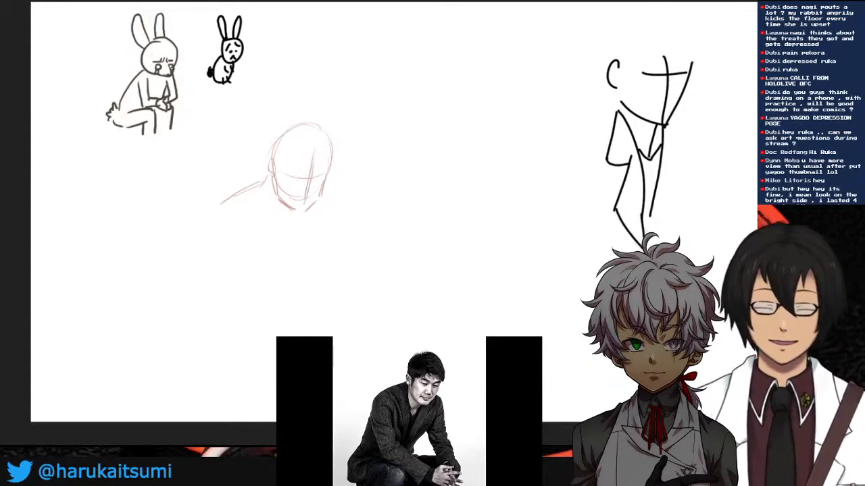
key("ctrl+z")
key("ctrl+z")
key("ctrl+z")
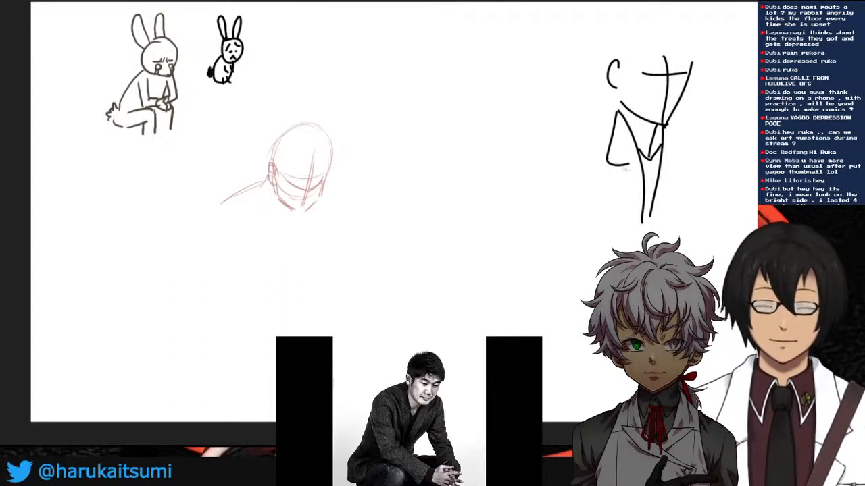
mouse_move(631, 162)
left_mouse_down()
mouse_move(618, 201)
mouse_move(644, 237)
left_mouse_up()
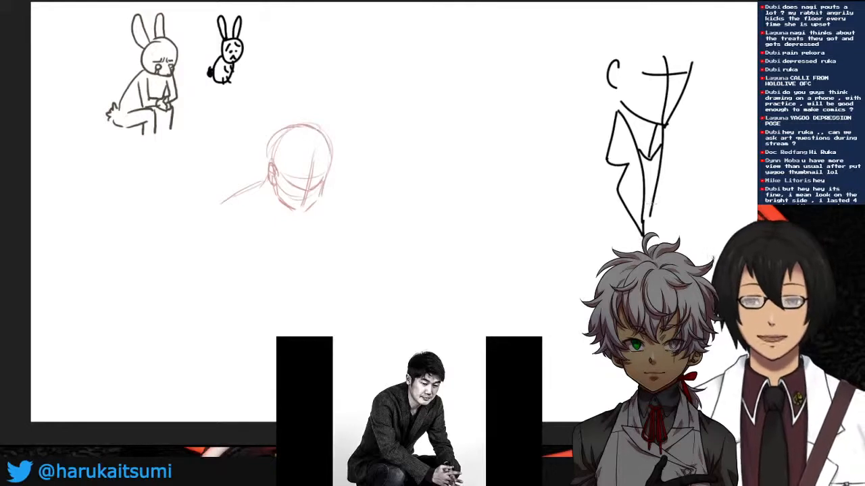
- Draw the matching notched lapel on the other side of the black figure's collar, redoing its lower edge down to the closure point
mouse_move(665, 126)
left_mouse_down()
mouse_move(691, 164)
mouse_move(674, 177)
mouse_move(650, 232)
left_mouse_up()
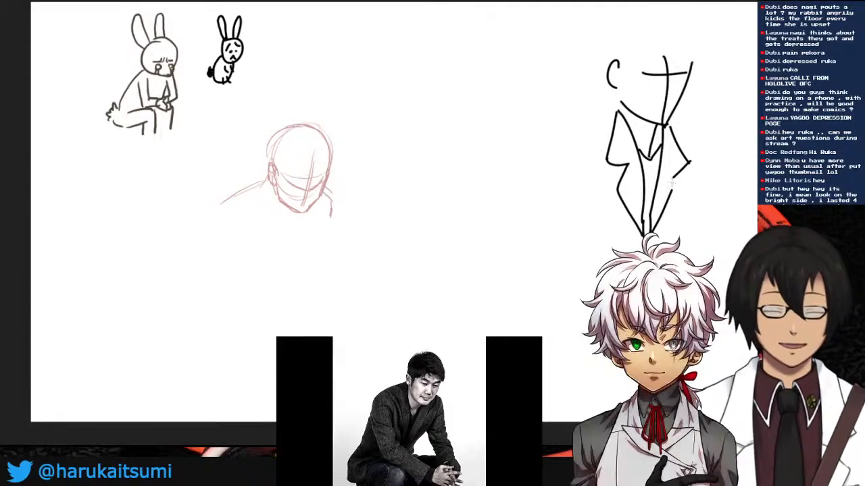
key("ctrl+z")
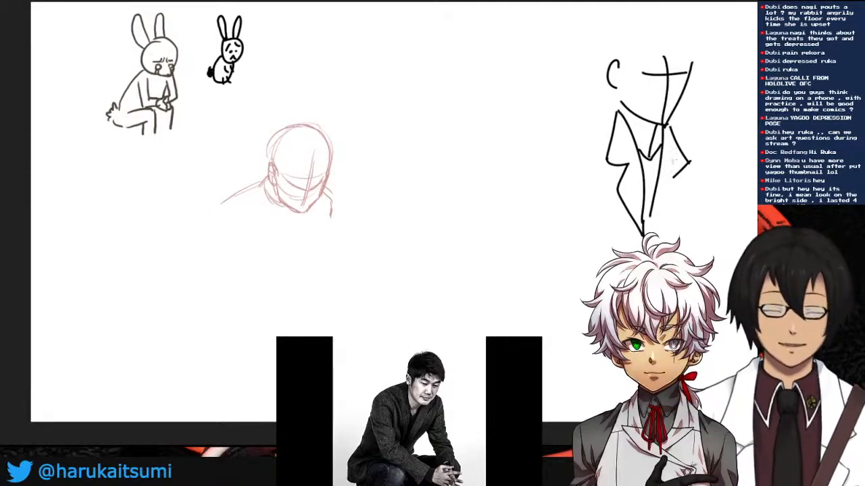
left_click_drag(674, 177, 652, 244)
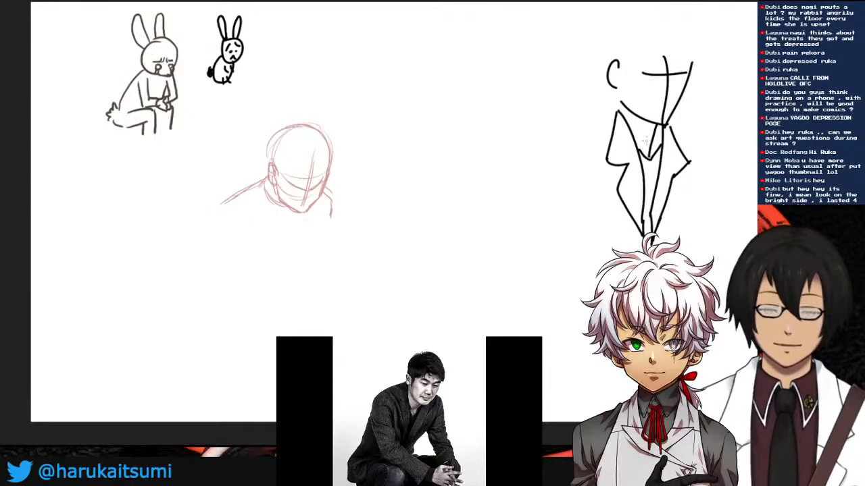
- Draw the black figure's sloping shoulder and outer sleeve down to the elbow, and add a collarbone line to the red sketch
left_click_drag(614, 115, 559, 158)
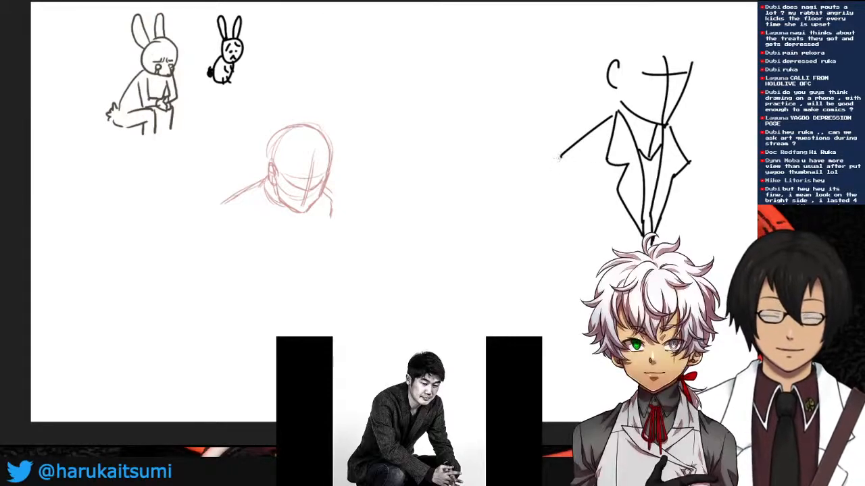
left_click_drag(559, 162, 553, 214)
key("ctrl+z")
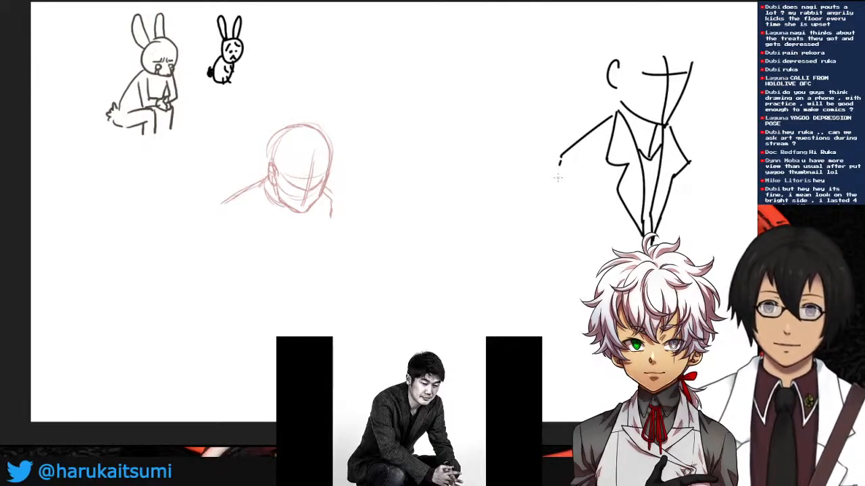
mouse_move(561, 157)
left_mouse_down()
mouse_move(547, 182)
mouse_move(572, 274)
mouse_move(593, 285)
left_mouse_up()
left_click_drag(245, 220, 278, 215)
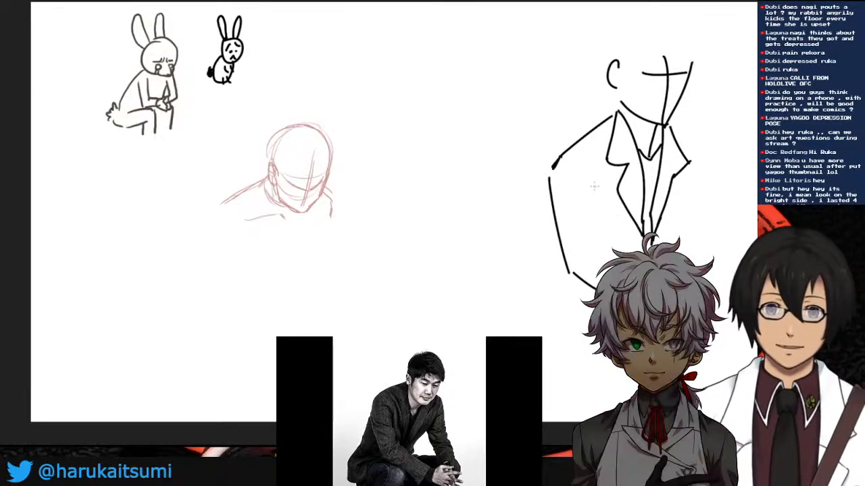
- Draw the inner edge of the black figure's sleeve, redoing it until it fits, and bend it into the forearm at the elbow
left_click_drag(595, 174, 601, 257)
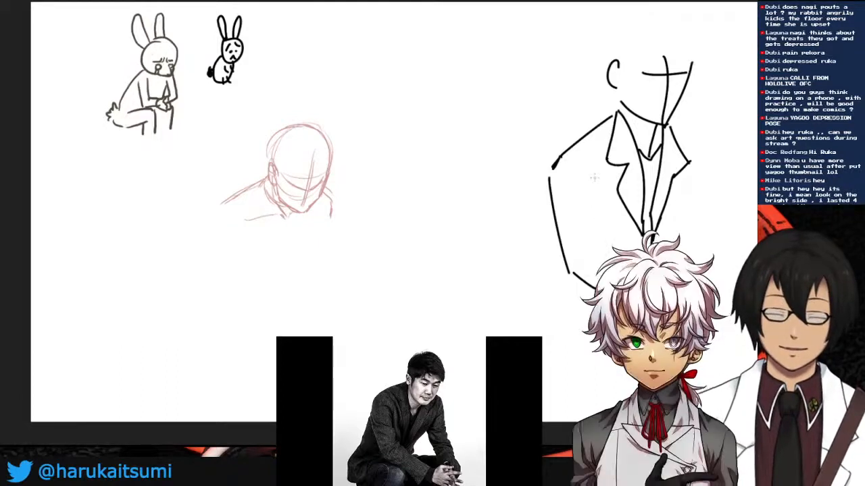
key("ctrl+z")
mouse_move(593, 172)
left_mouse_down()
mouse_move(603, 256)
mouse_move(591, 179)
left_mouse_up()
key("ctrl+z")
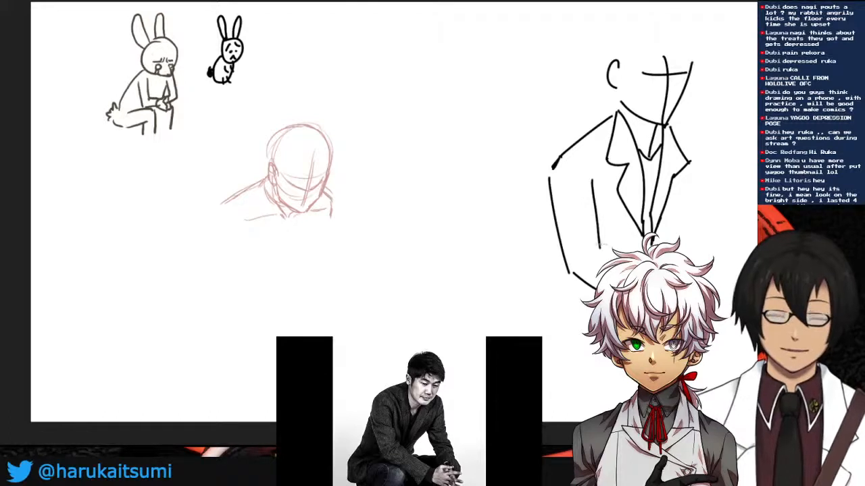
left_click_drag(599, 246, 616, 258)
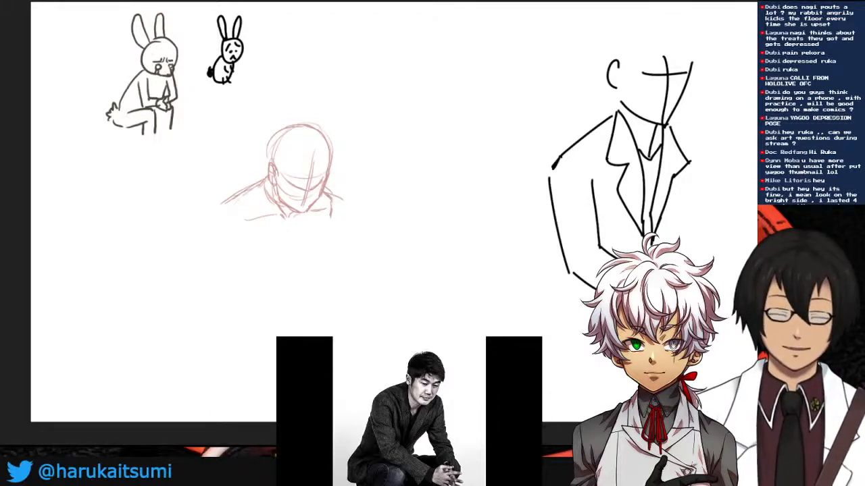
- Draw the black figure's opposite shoulder and a long slanted outer sleeve line, redoing the sleeve at a wider angle
mouse_move(671, 125)
left_mouse_down()
mouse_move(696, 138)
mouse_move(705, 208)
left_mouse_up()
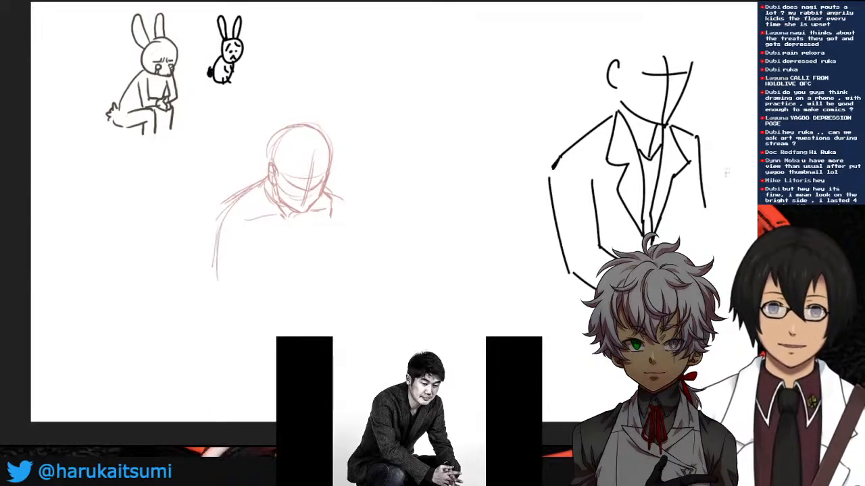
key("ctrl+z")
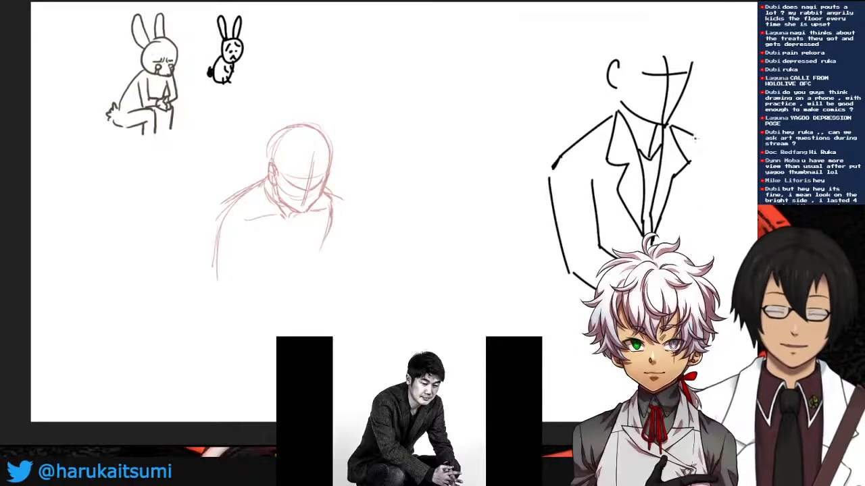
left_click_drag(695, 135, 724, 267)
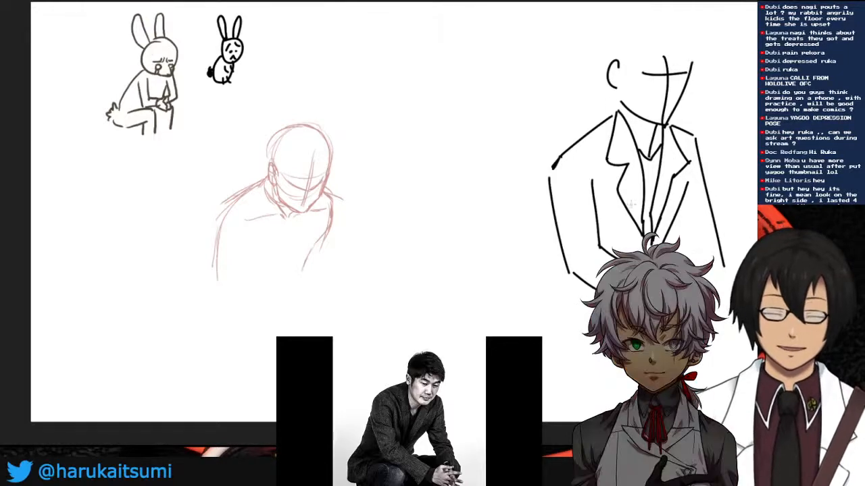
- Sketch a round shoulder joint on the red figure and draw both edges of the upper arm below it
mouse_move(242, 202)
left_mouse_down()
mouse_move(255, 217)
mouse_move(224, 251)
left_mouse_up()
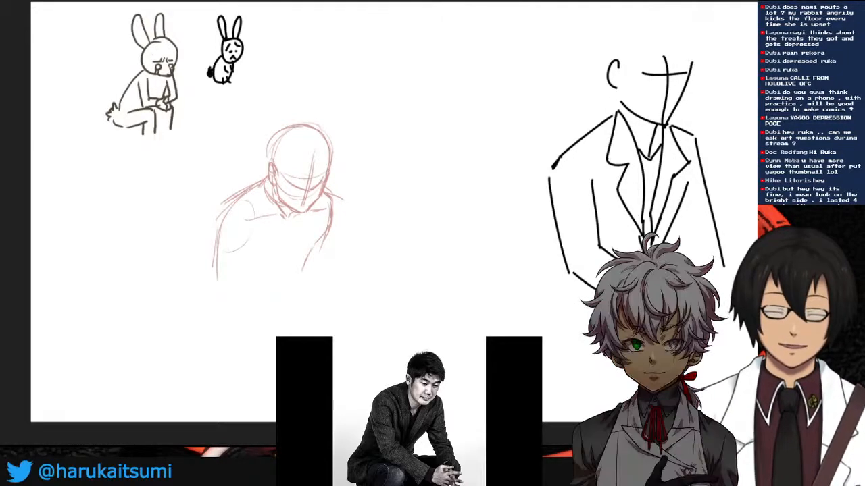
left_click_drag(256, 216, 248, 239)
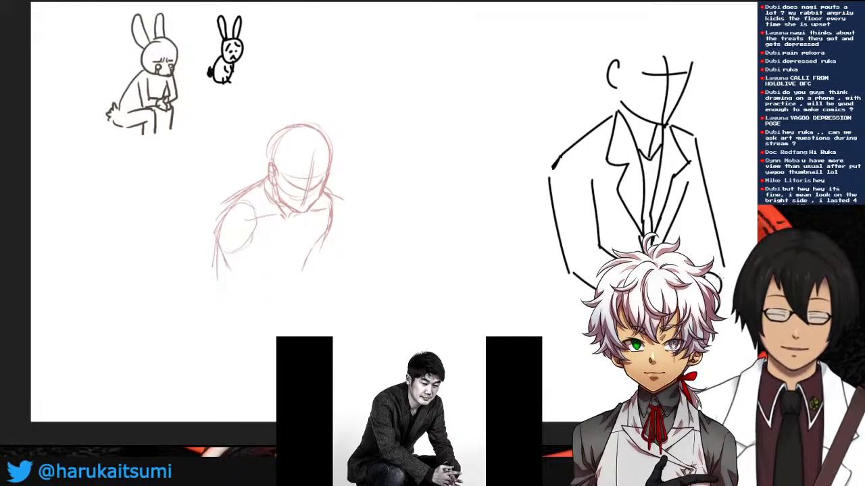
left_click_drag(220, 246, 235, 295)
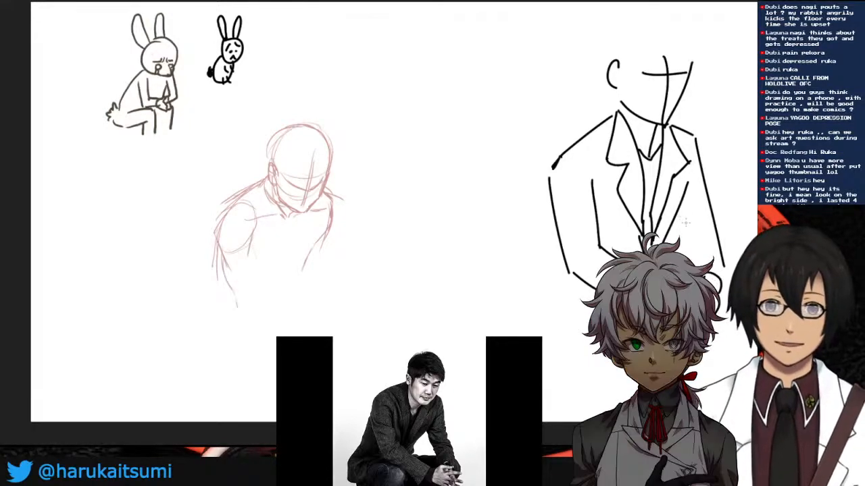
left_click_drag(255, 251, 269, 310)
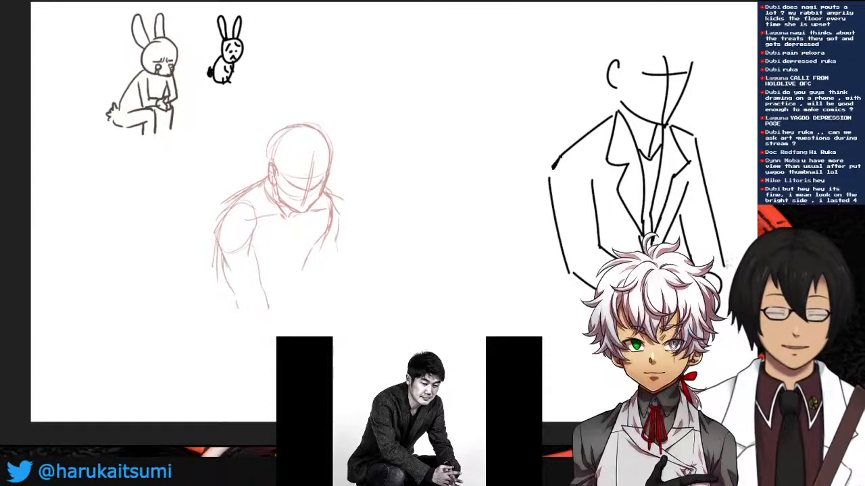
- Draw both edges of the red figure's opposite arm and reinforce the first arm's outer edge with extra strokes
left_click_drag(337, 248, 339, 280)
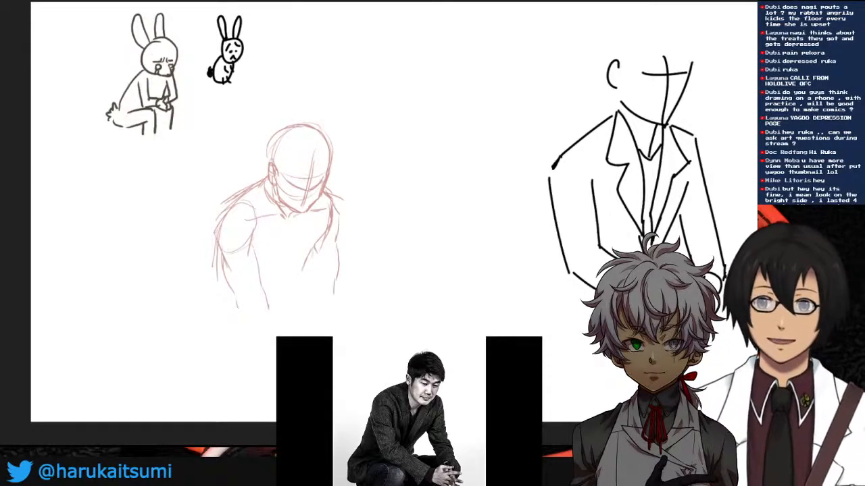
left_click_drag(312, 250, 321, 296)
left_click_drag(231, 259, 236, 292)
left_click_drag(227, 261, 241, 308)
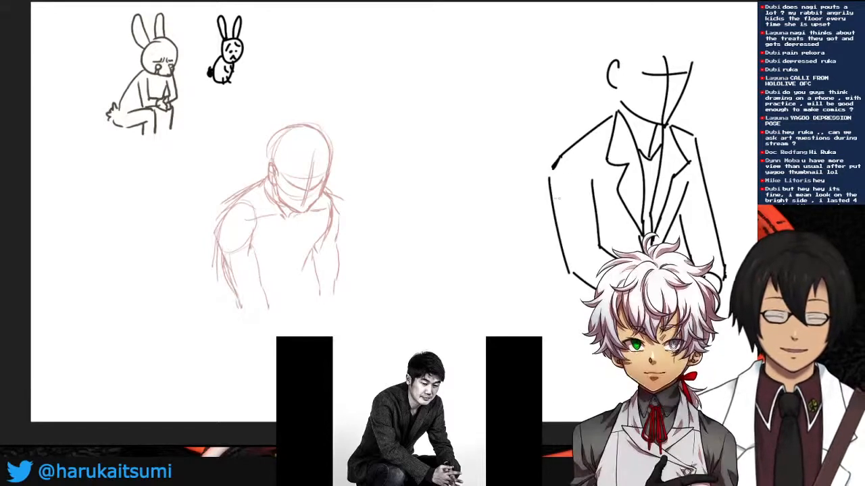
- Try a slanted back line running down from the black figure's shoulder, with a lower edge continuing from its end
left_click_drag(547, 202, 527, 298)
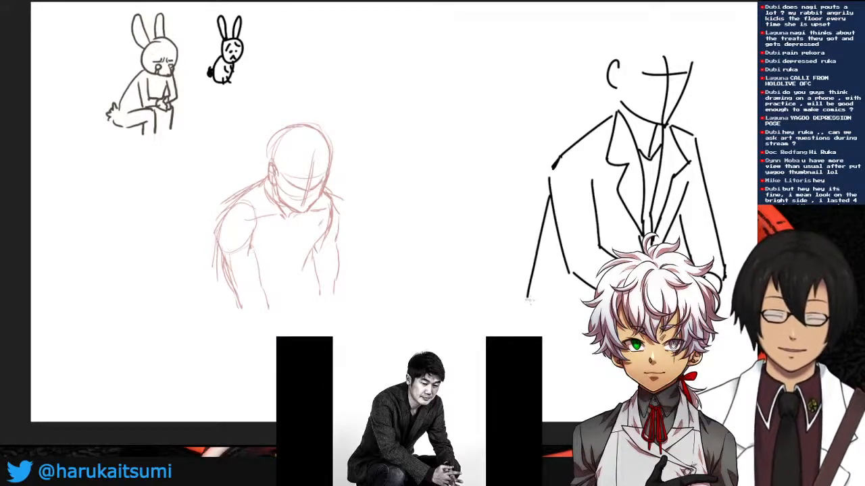
left_click_drag(527, 298, 567, 342)
key("ctrl+z")
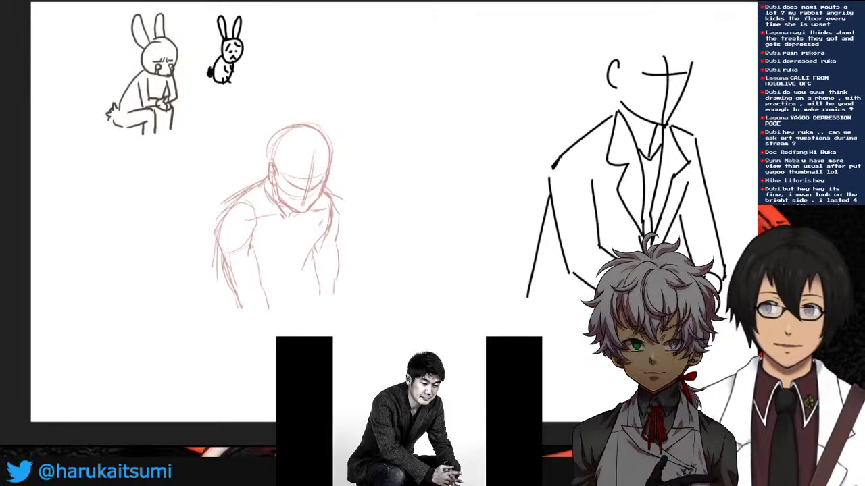
- Erase the red figure's shoulder joint and both arms, and undo the black figure's slanted back line
mouse_move(333, 201)
left_mouse_down()
mouse_move(323, 279)
mouse_move(306, 260)
left_mouse_up()
left_click_drag(230, 206, 235, 301)
left_click_drag(250, 219, 267, 308)
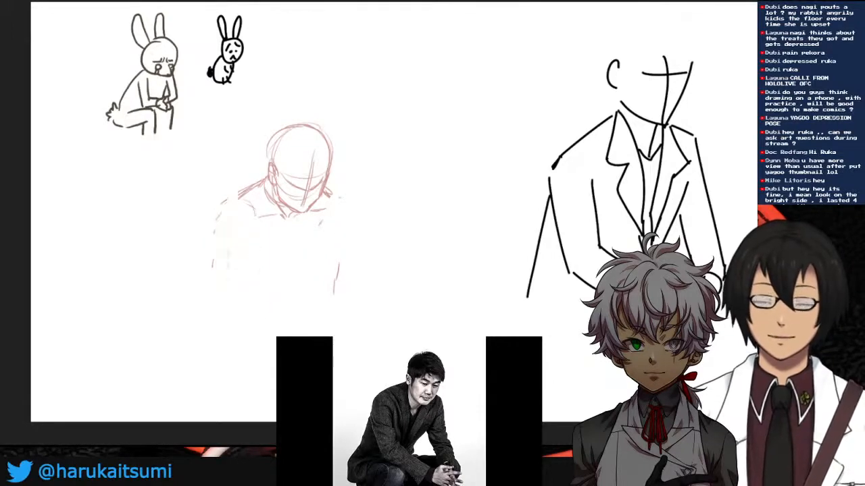
key("ctrl+z")
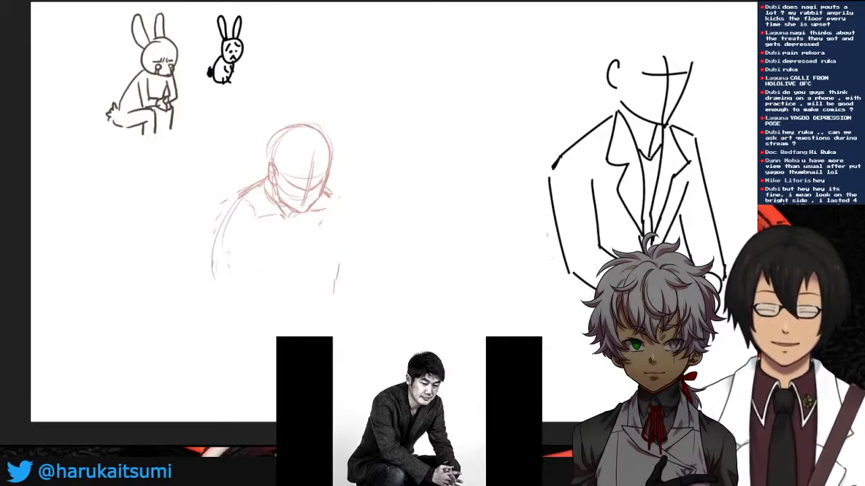
- Redraw the black figure's back line from shoulder to hip and add the jacket hem and front edge, redoing the hem higher
left_click_drag(555, 166, 527, 302)
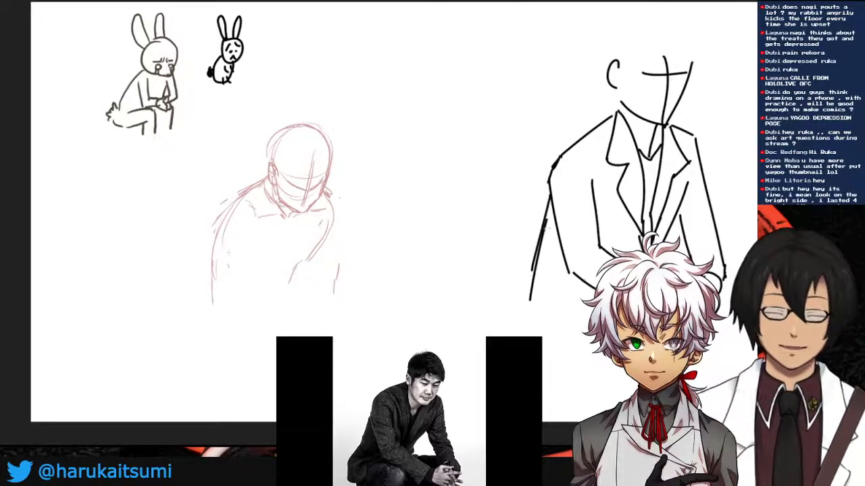
key("ctrl+z")
mouse_move(548, 196)
left_mouse_down()
mouse_move(523, 337)
mouse_move(597, 352)
left_mouse_up()
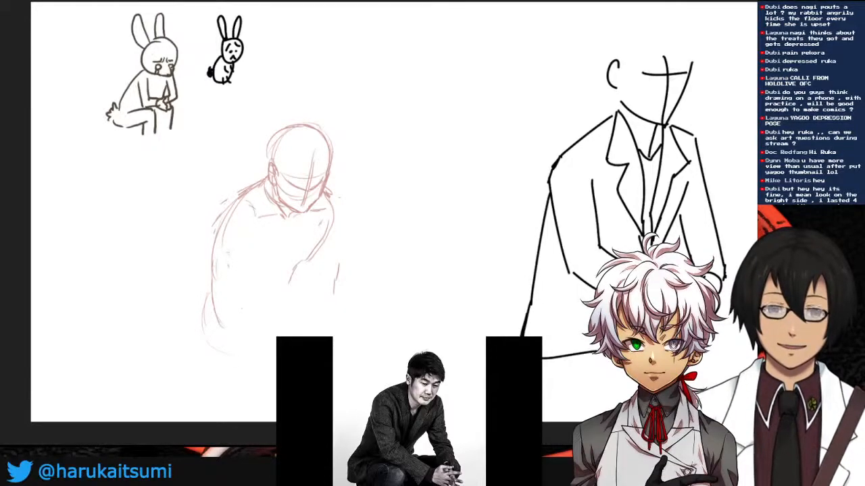
key("ctrl+z")
mouse_move(542, 346)
left_mouse_down()
mouse_move(572, 350)
mouse_move(593, 310)
left_mouse_up()
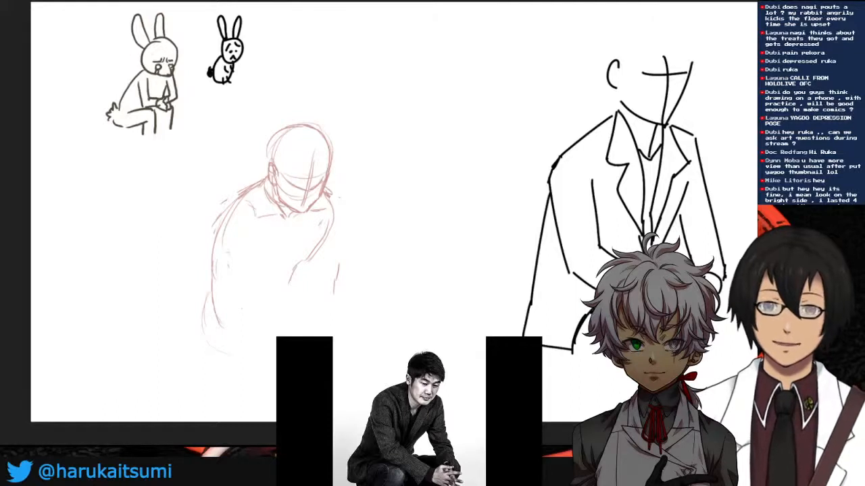
- Sketch folds at the red figure's waist and a rounded shoulder joint on the near side of the torso
left_click_drag(301, 260, 285, 293)
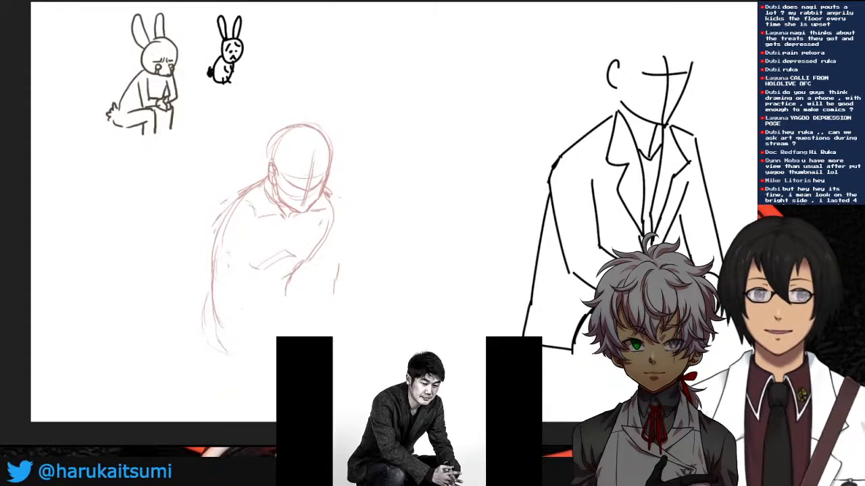
left_click_drag(289, 281, 293, 296)
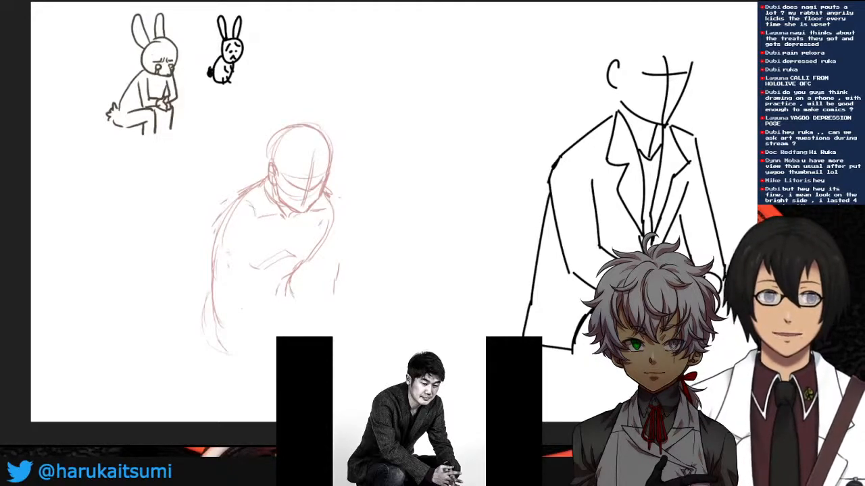
mouse_move(260, 204)
left_mouse_down()
mouse_move(225, 241)
mouse_move(250, 242)
left_mouse_up()
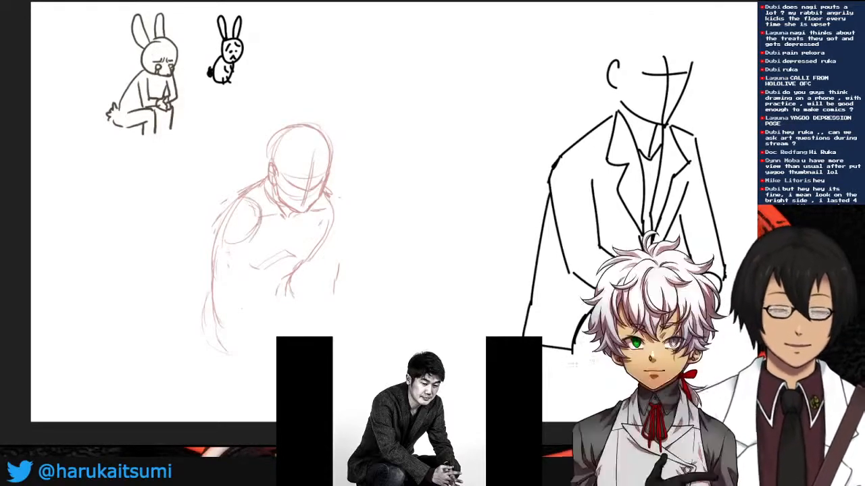
- Reinforce the red figure's chest side and back contour, and round the back line off into the hip
left_click_drag(330, 210, 324, 230)
left_click_drag(219, 256, 213, 292)
mouse_move(210, 281)
left_mouse_down()
mouse_move(202, 340)
mouse_move(225, 356)
left_mouse_up()
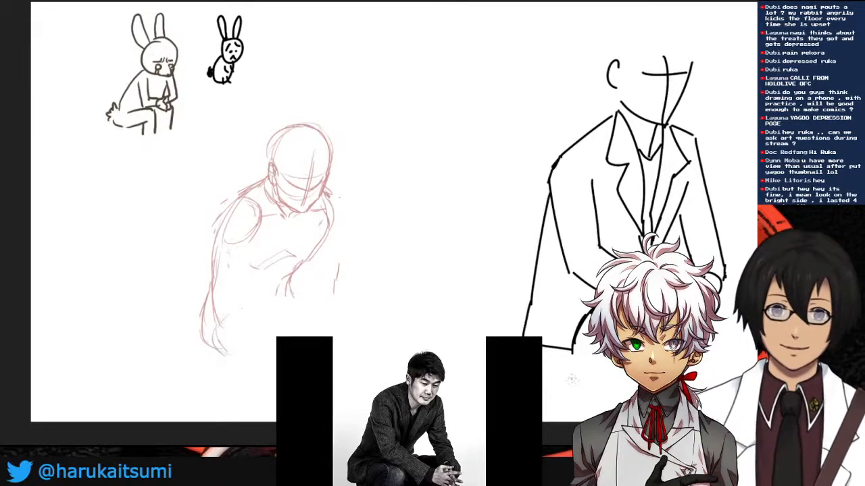
left_click_drag(202, 326, 214, 352)
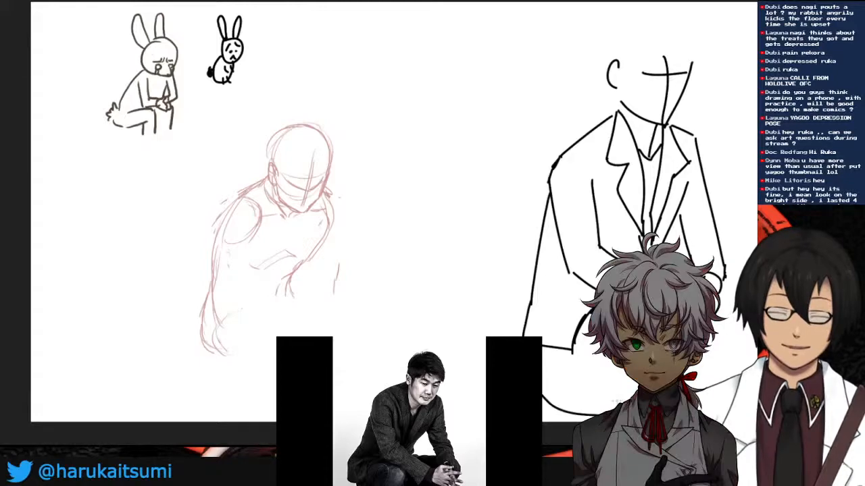
- Sketch the top and bottom edges of the red figure's near thigh and round off its bent knee
mouse_move(221, 317)
left_mouse_down()
mouse_move(265, 306)
mouse_move(290, 329)
left_mouse_up()
mouse_move(244, 305)
left_mouse_down()
mouse_move(304, 313)
mouse_move(309, 324)
left_mouse_up()
left_click_drag(225, 357, 275, 350)
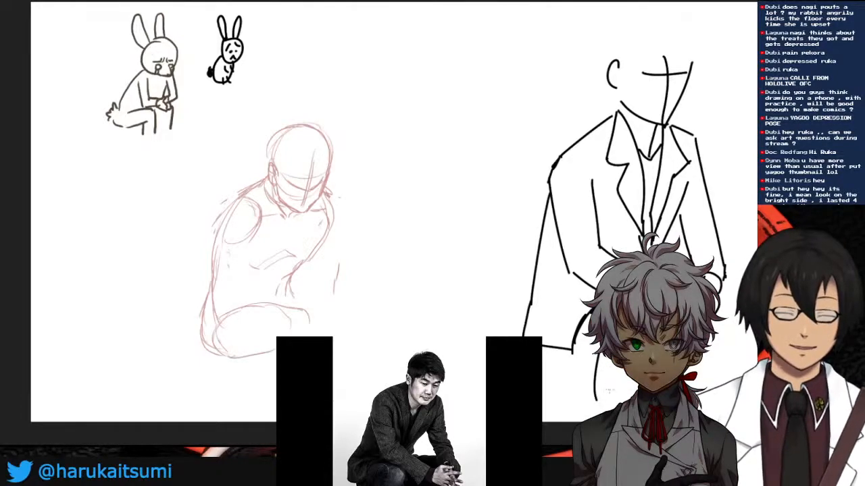
left_click_drag(301, 310, 313, 334)
- Draw the back edge of the red figure's near shin, and outline the lower edge of the black figure's thigh
mouse_move(260, 343)
left_mouse_down()
mouse_move(274, 345)
mouse_move(244, 372)
left_mouse_up()
left_click_drag(543, 379, 568, 387)
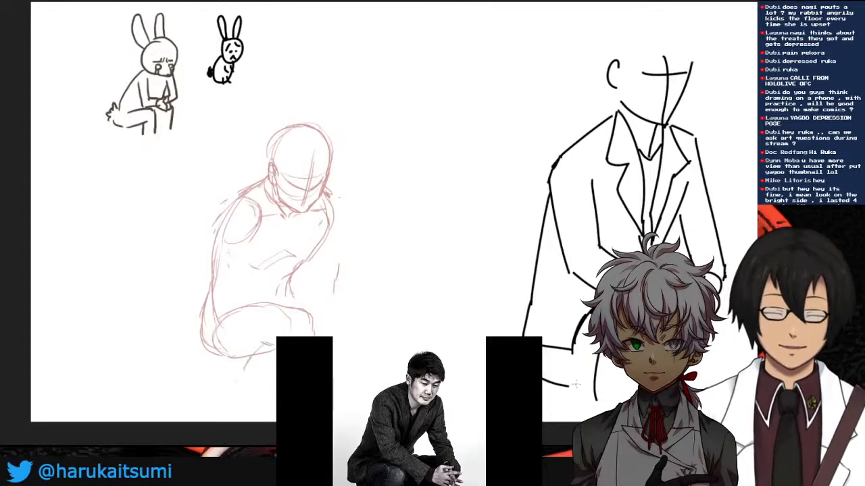
left_click_drag(244, 372, 234, 386)
left_click_drag(552, 382, 590, 378)
- Sketch the red figure's far thigh, a round near knee, and stronger edges on the lower leg beneath it
mouse_move(293, 297)
left_mouse_down()
mouse_move(362, 309)
mouse_move(367, 331)
left_mouse_up()
mouse_move(278, 310)
left_mouse_down()
mouse_move(261, 335)
mouse_move(275, 344)
mouse_move(300, 315)
mouse_move(304, 336)
mouse_move(255, 350)
mouse_move(238, 392)
left_mouse_up()
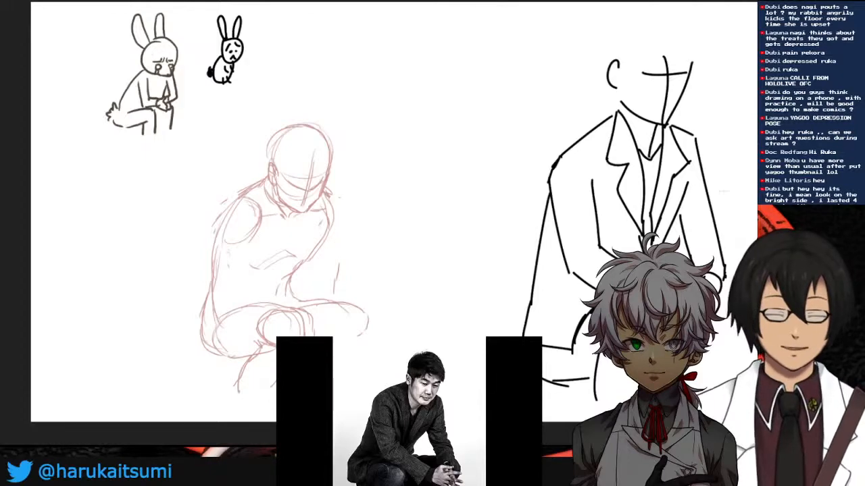
left_click_drag(257, 346, 240, 390)
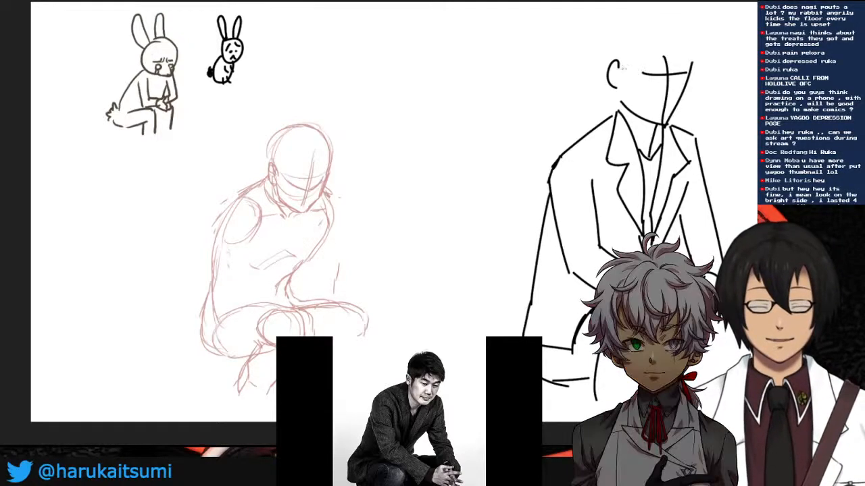
- Draw the black figure's sideburn, jagged fringe and rounded crown of hair, redoing the back of the head
mouse_move(621, 59)
left_mouse_down()
mouse_move(634, 71)
mouse_move(647, 54)
mouse_move(699, 54)
left_mouse_up()
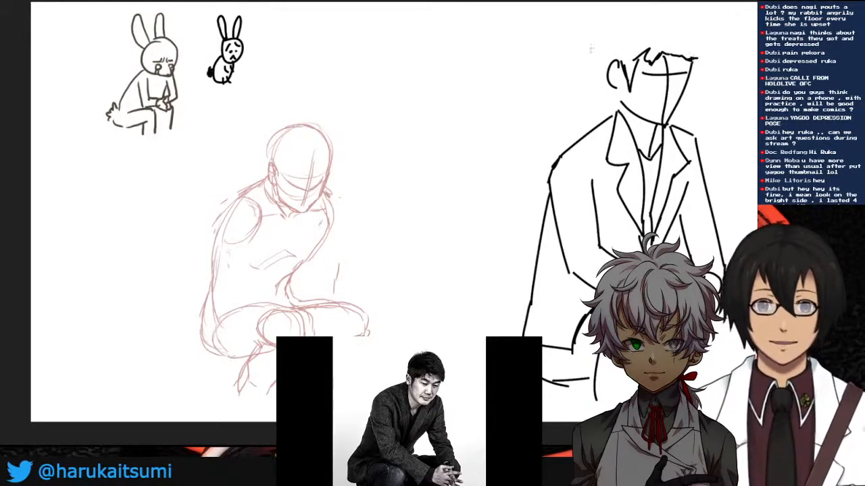
left_click_drag(599, 63, 618, 102)
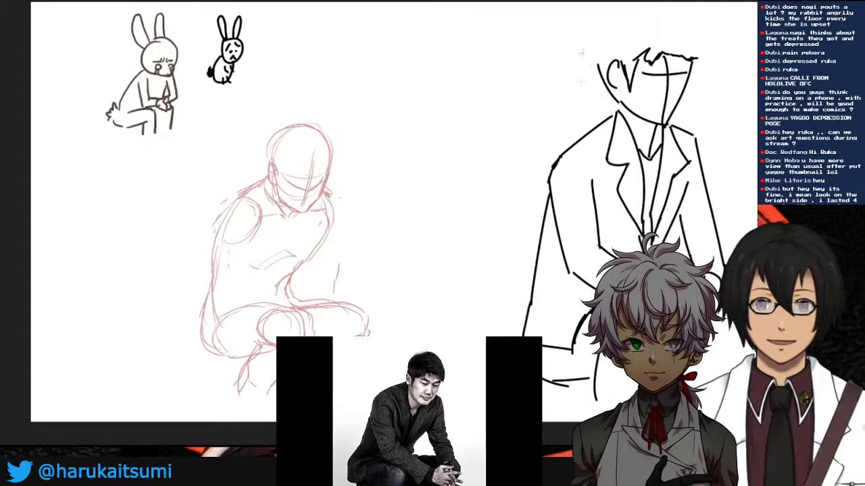
key("ctrl+z")
mouse_move(602, 50)
left_mouse_down()
mouse_move(617, 102)
mouse_move(624, 14)
mouse_move(670, 9)
left_mouse_up()
mouse_move(674, 11)
left_mouse_down()
mouse_move(696, 41)
mouse_move(693, 60)
left_mouse_up()
mouse_move(608, 29)
left_mouse_down()
mouse_move(596, 47)
mouse_move(602, 61)
left_mouse_up()
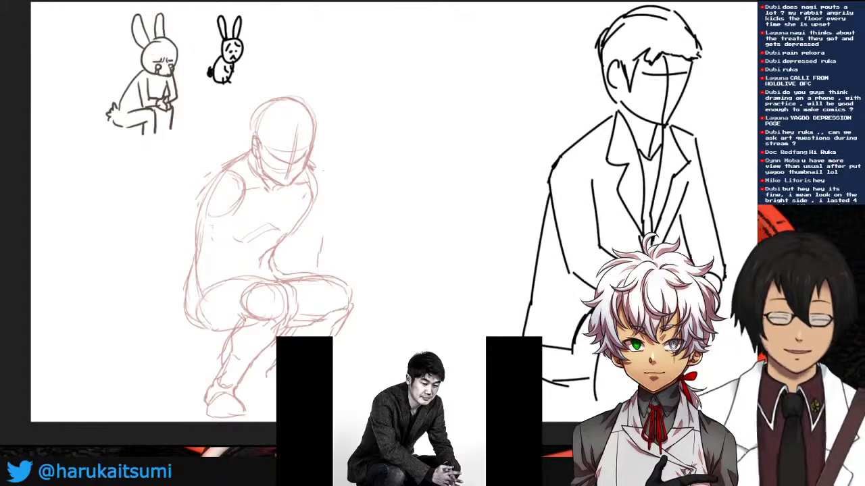
- Cut out the small rabbit, paste it back beside the larger rabbit, and fade the black figure's sketch to light gray
mouse_move(196, 4)
left_mouse_down()
mouse_move(197, 34)
mouse_move(246, 105)
mouse_move(270, 105)
left_mouse_up()
key("Delete")
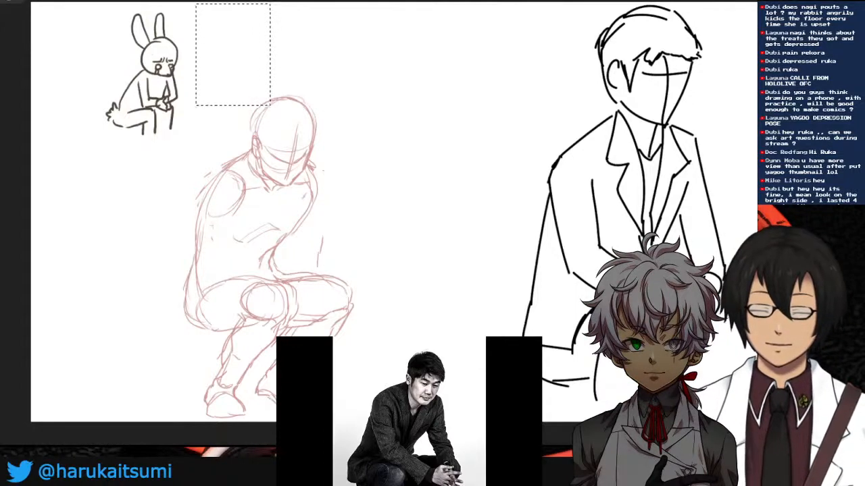
key("ctrl+v")
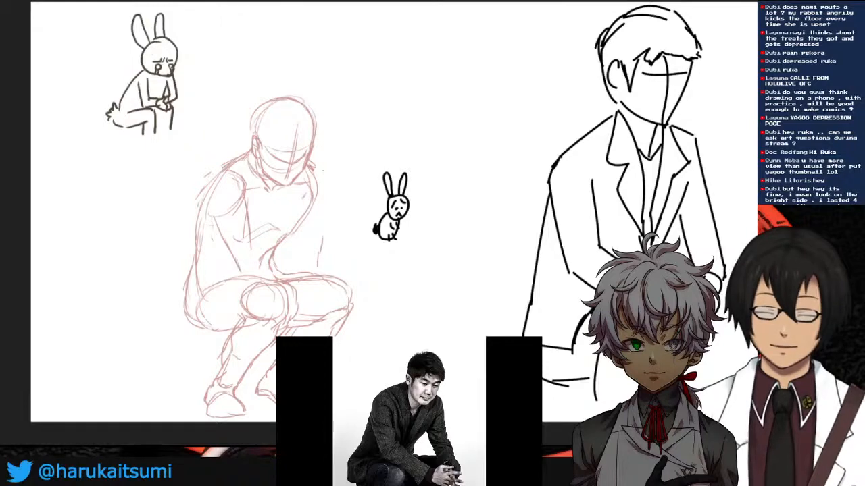
mouse_move(394, 206)
left_mouse_down()
mouse_move(245, 45)
mouse_move(221, 49)
left_mouse_up()
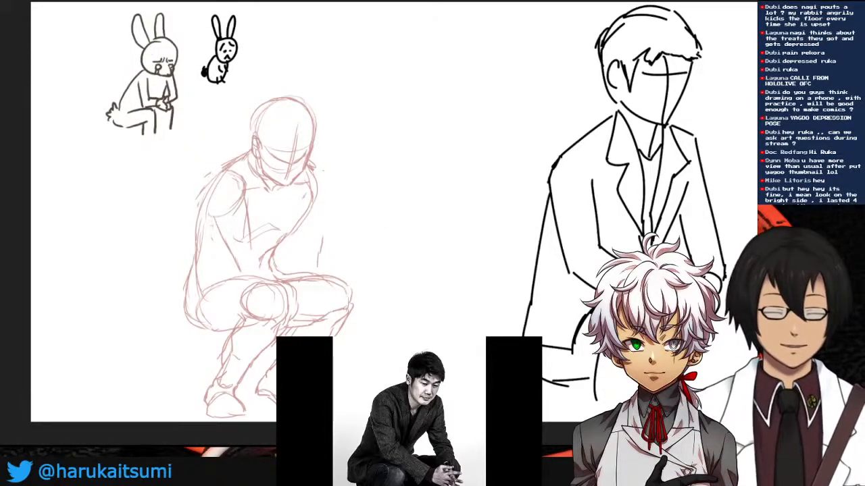
key("2")
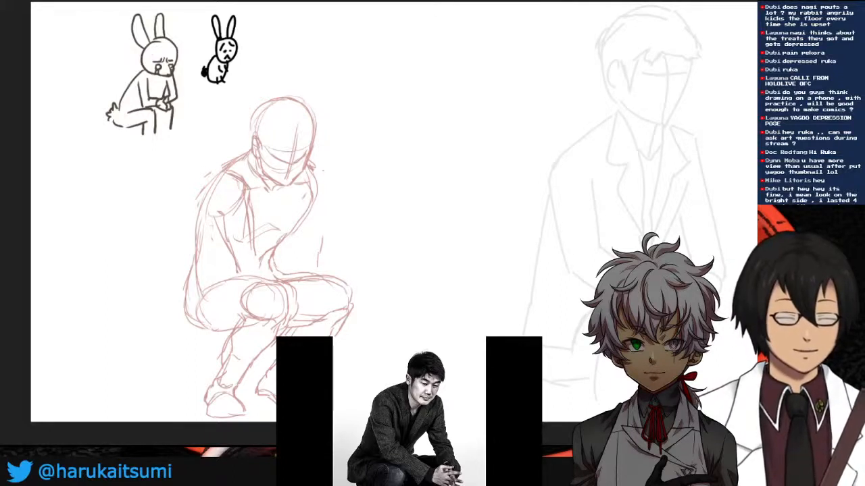
- Sketch the red figure's near forearm and hand resting over the knees, and reinforce the back contour with waist folds
mouse_move(254, 248)
left_mouse_down()
mouse_move(237, 259)
mouse_move(298, 277)
left_mouse_up()
mouse_move(243, 269)
left_mouse_down()
mouse_move(292, 283)
mouse_move(301, 299)
left_mouse_up()
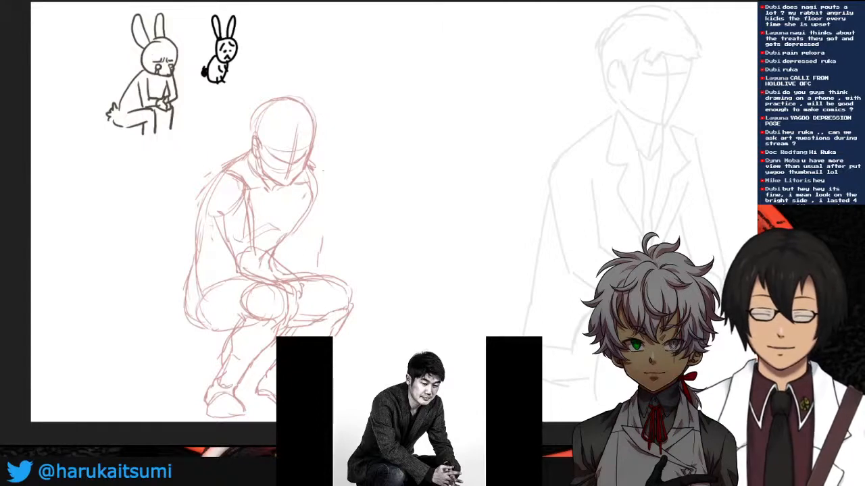
left_click_drag(231, 172, 198, 232)
mouse_move(200, 221)
left_mouse_down()
mouse_move(209, 232)
mouse_move(197, 244)
mouse_move(187, 306)
left_mouse_up()
left_click_drag(203, 263, 213, 270)
left_click_drag(204, 255, 232, 261)
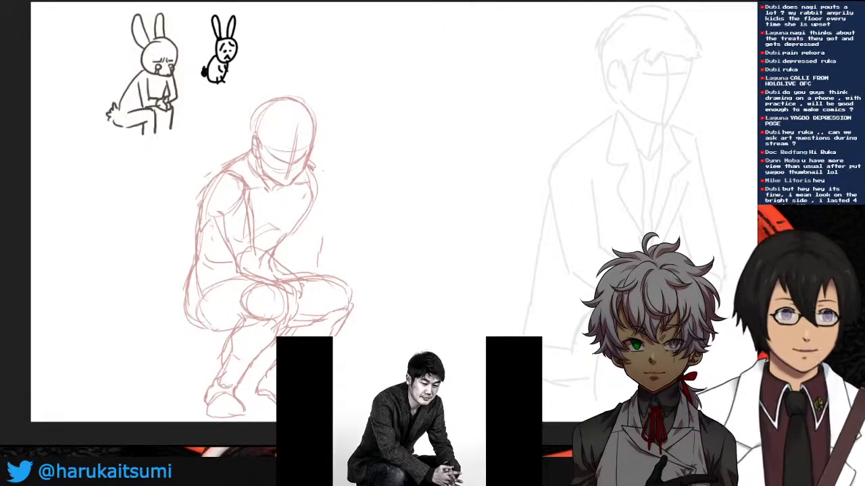
- Sketch the red figure's far arm down to the forearm and add clasped hands with fingers over the knees
mouse_move(307, 168)
left_mouse_down()
mouse_move(320, 181)
mouse_move(322, 249)
left_mouse_up()
left_click_drag(321, 210, 323, 262)
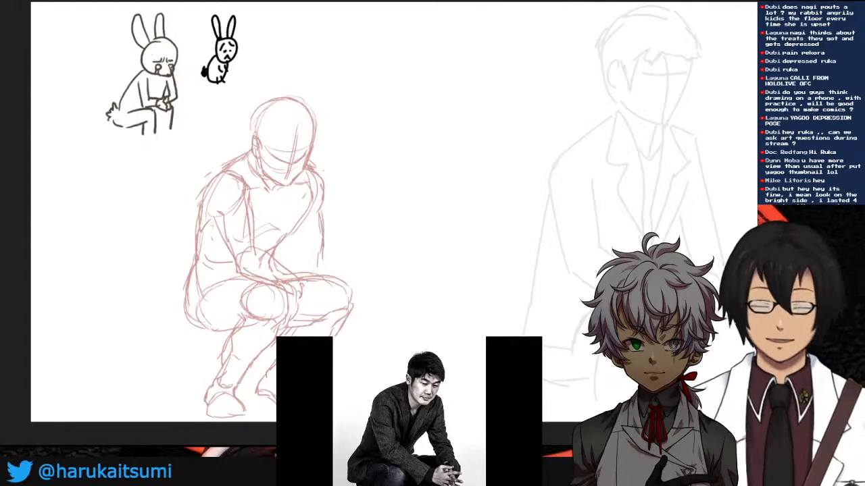
mouse_move(301, 228)
left_mouse_down()
mouse_move(296, 252)
mouse_move(305, 267)
mouse_move(322, 260)
left_mouse_up()
mouse_move(308, 263)
left_mouse_down()
mouse_move(299, 277)
mouse_move(323, 251)
mouse_move(294, 279)
mouse_move(309, 296)
mouse_move(296, 306)
mouse_move(323, 299)
mouse_move(323, 308)
mouse_move(298, 313)
left_mouse_up()
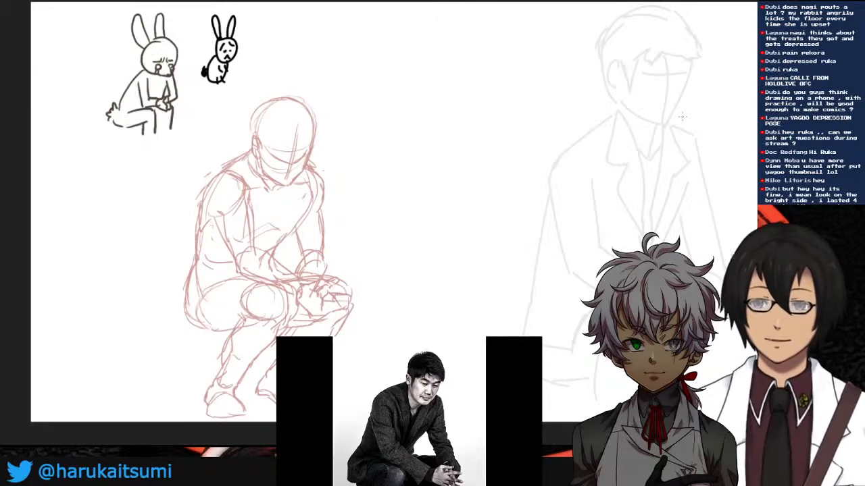
mouse_move(334, 301)
left_mouse_down()
mouse_move(356, 300)
mouse_move(340, 315)
mouse_move(344, 323)
left_mouse_up()
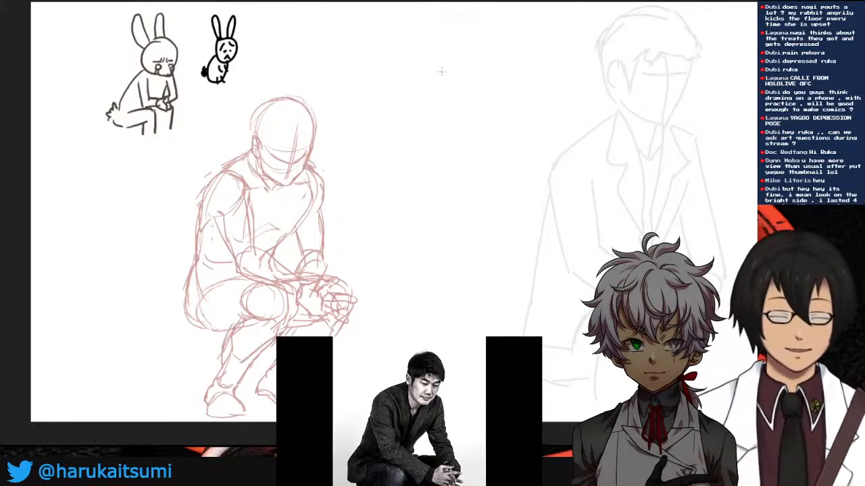
- Erase the red figure's near lower leg and foot, and redraw them with the shin angled further back
mouse_move(228, 335)
left_mouse_down()
mouse_move(216, 364)
mouse_move(249, 368)
mouse_move(214, 407)
mouse_move(242, 407)
left_mouse_up()
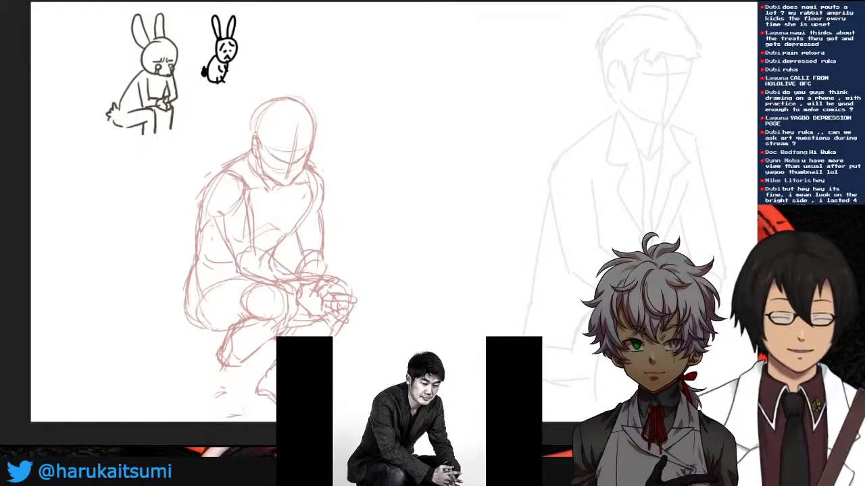
mouse_move(218, 354)
left_mouse_down()
mouse_move(200, 382)
mouse_move(217, 386)
mouse_move(193, 391)
mouse_move(210, 397)
mouse_move(190, 405)
mouse_move(207, 393)
mouse_move(225, 408)
left_mouse_up()
mouse_move(194, 409)
left_mouse_down()
mouse_move(220, 412)
mouse_move(221, 402)
mouse_move(243, 417)
left_mouse_up()
- Sketch a small stick figure's head between the two characters, trying a slanted back and seat line beneath it
mouse_move(487, 37)
left_mouse_down()
mouse_move(434, 144)
mouse_move(488, 140)
left_mouse_up()
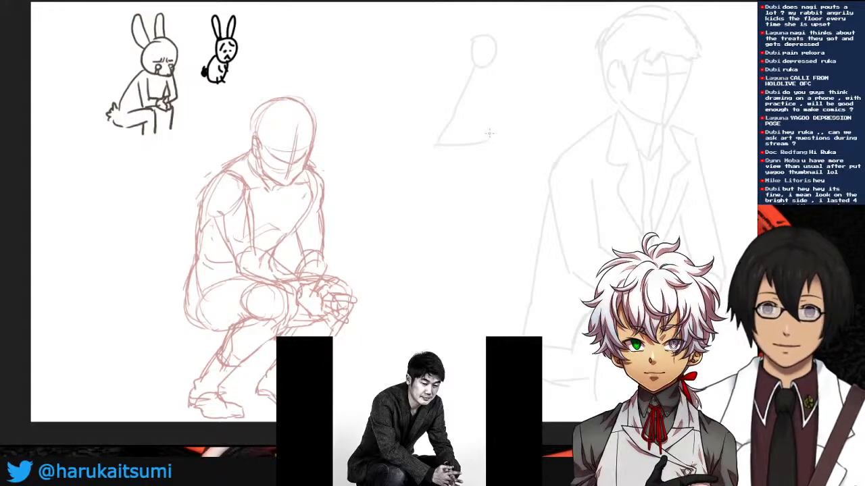
key("ctrl+z")
key("ctrl+z")
mouse_move(468, 84)
left_mouse_down()
mouse_move(442, 128)
mouse_move(483, 129)
left_mouse_up()
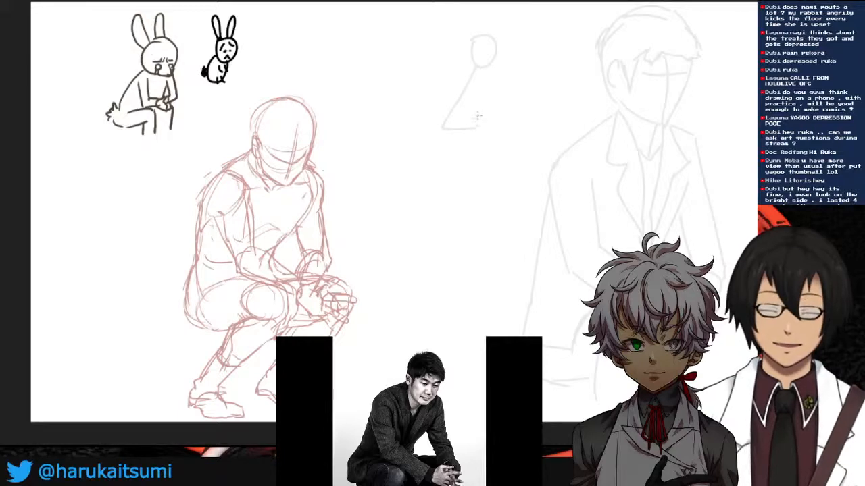
key("ctrl+z")
key("ctrl+z")
key("ctrl+z")
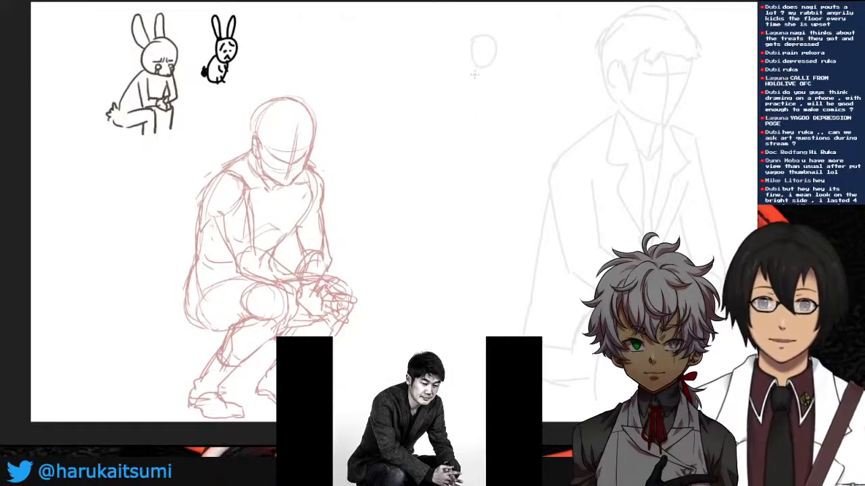
- Draw the small stick figure's steeper back, seated thigh, arm reaching to the knee and lower legs
mouse_move(473, 68)
left_mouse_down()
mouse_move(463, 120)
mouse_move(500, 122)
left_mouse_up()
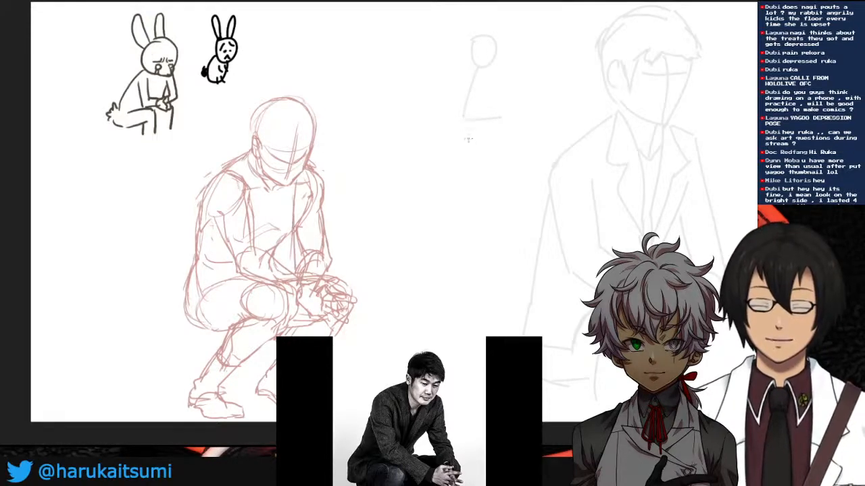
key("ctrl+z")
left_click_drag(458, 119, 471, 155)
left_click_drag(475, 116, 508, 124)
left_click_drag(500, 128, 501, 146)
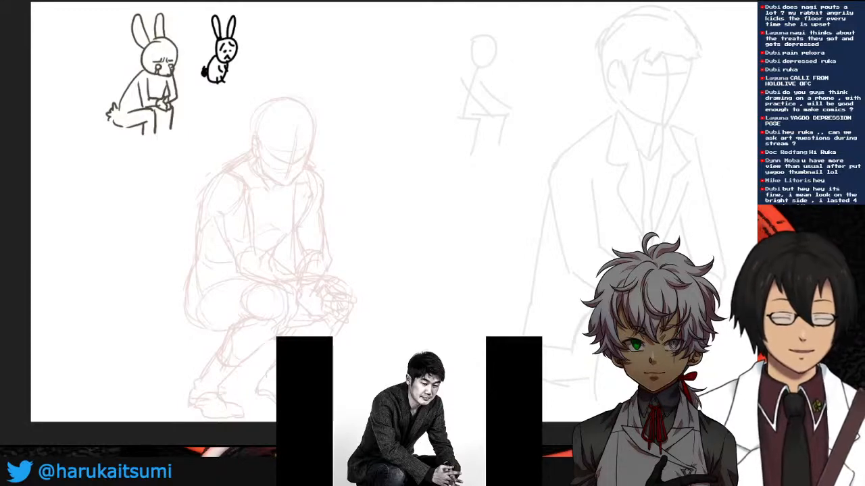
- Draw clean black lines for the red figure's jaw and first fringe strands, and for the gray figure's far cheek
mouse_move(260, 157)
left_mouse_down()
mouse_move(282, 184)
mouse_move(297, 177)
mouse_move(311, 147)
mouse_move(304, 168)
left_mouse_up()
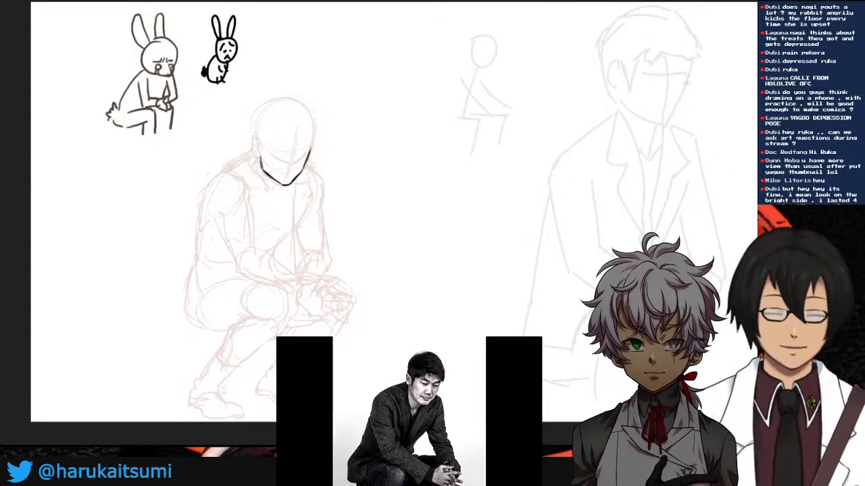
left_click_drag(281, 112, 295, 150)
left_click_drag(693, 70, 663, 135)
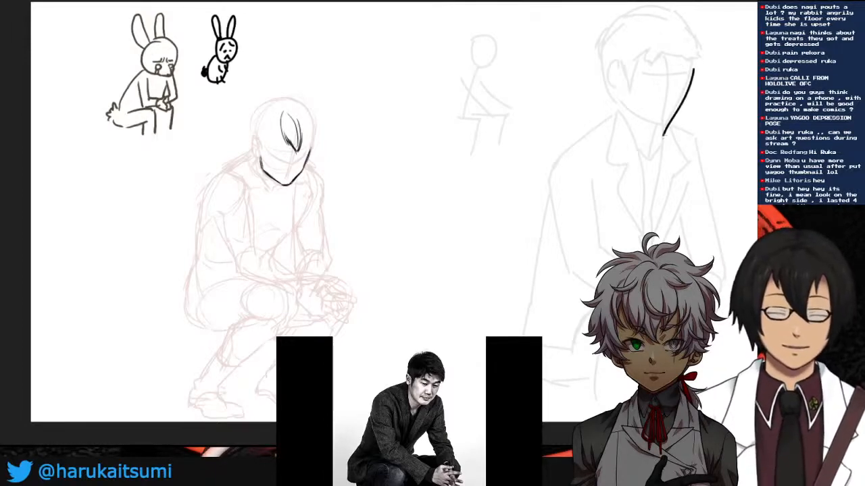
key("ctrl+z")
left_click_drag(691, 65, 662, 135)
key("ctrl+z")
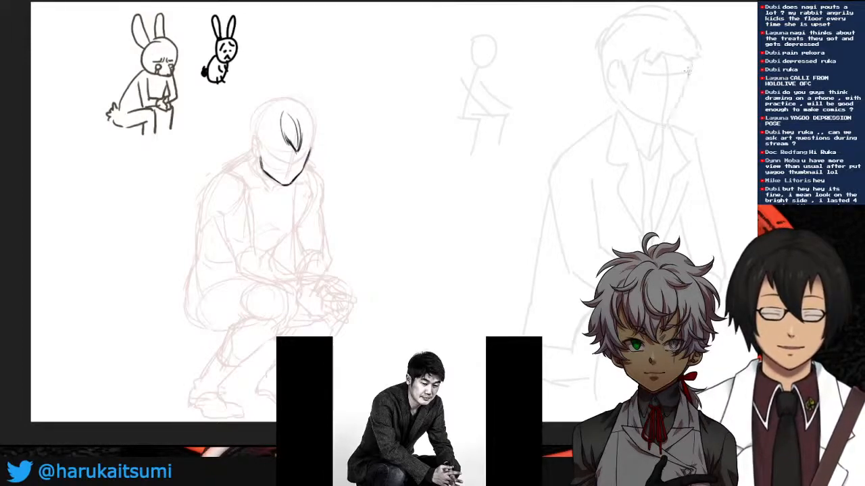
left_click_drag(691, 65, 665, 123)
left_click_drag(278, 114, 270, 161)
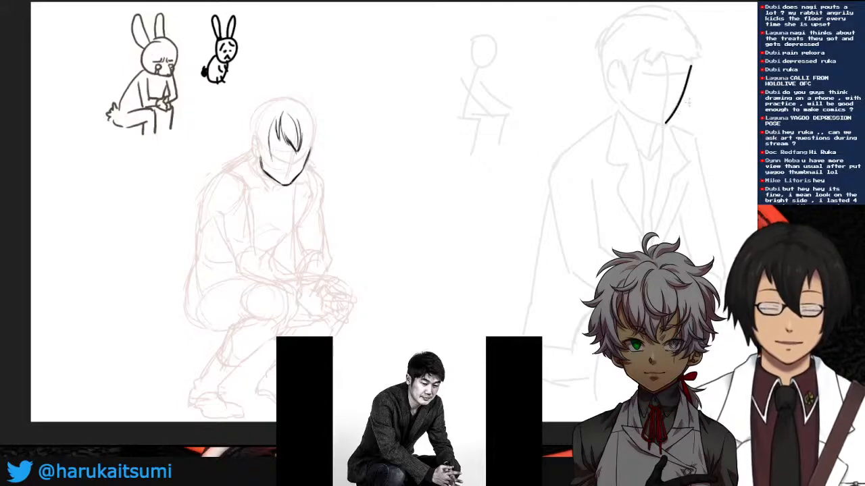
- Draw the gray figure's near jawline as a clean curve from below the ear to the chin
left_click_drag(624, 103, 666, 123)
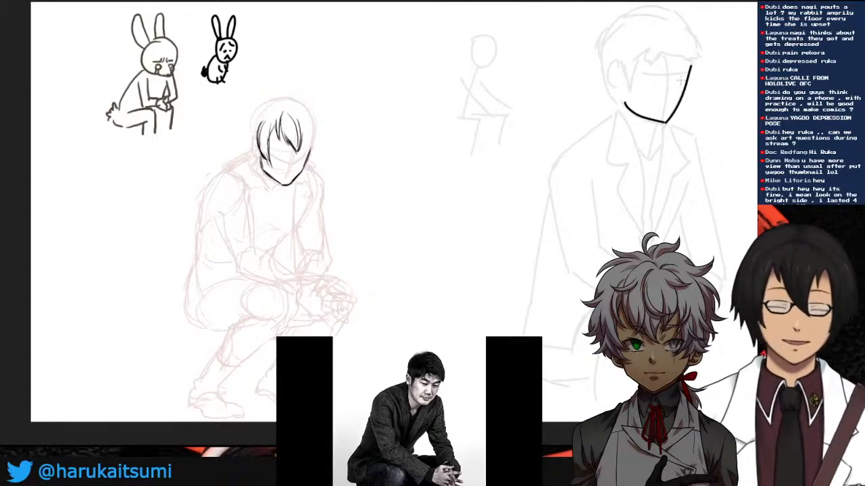
key("ctrl+z")
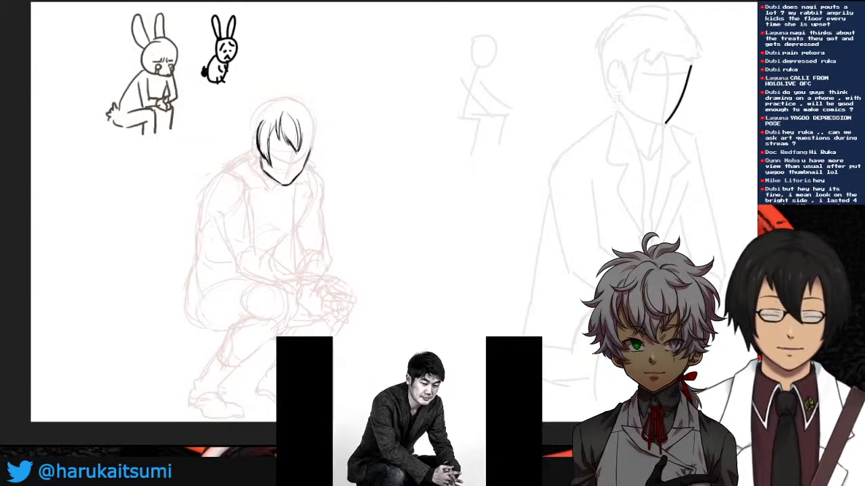
left_click_drag(619, 95, 665, 128)
key("ctrl+z")
left_click_drag(620, 96, 669, 124)
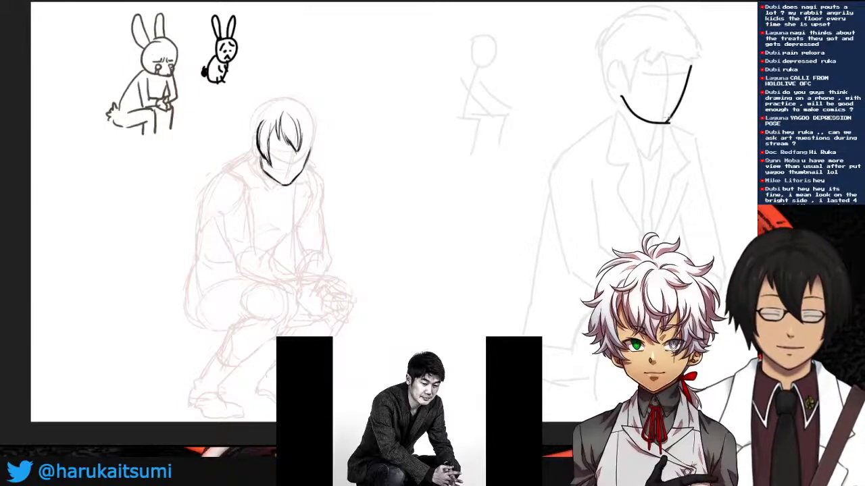
key("ctrl+z")
left_click_drag(622, 98, 671, 125)
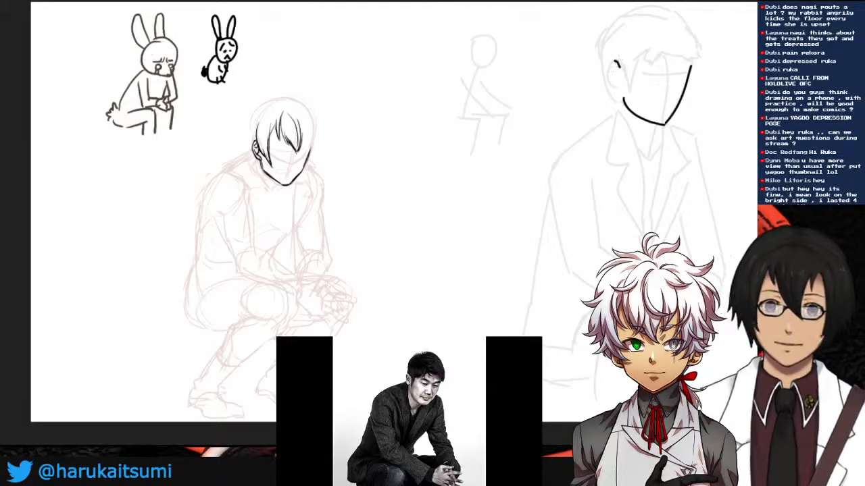
- Outline the gray figure's ear with a clean outer curve and a small lobe
left_click_drag(609, 71, 616, 92)
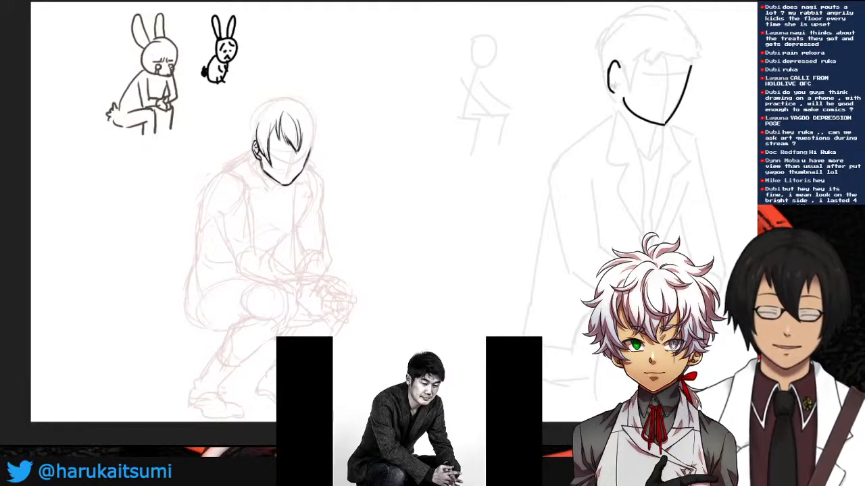
key("ctrl+z")
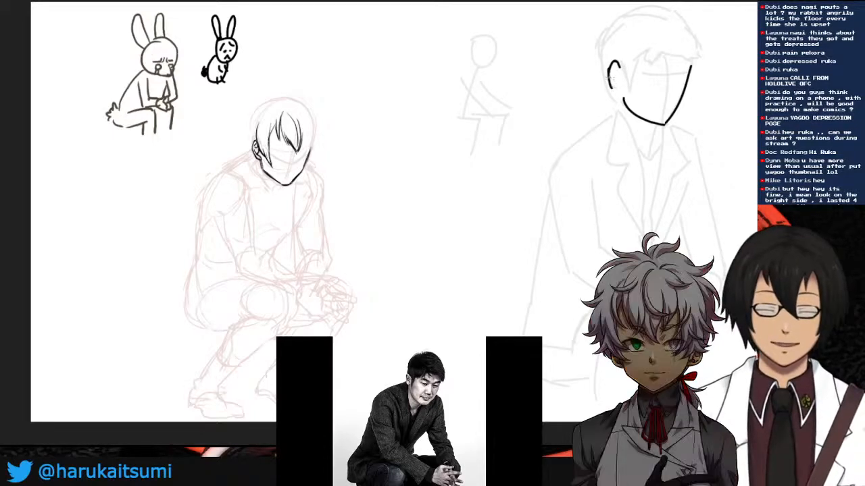
left_click_drag(610, 81, 620, 88)
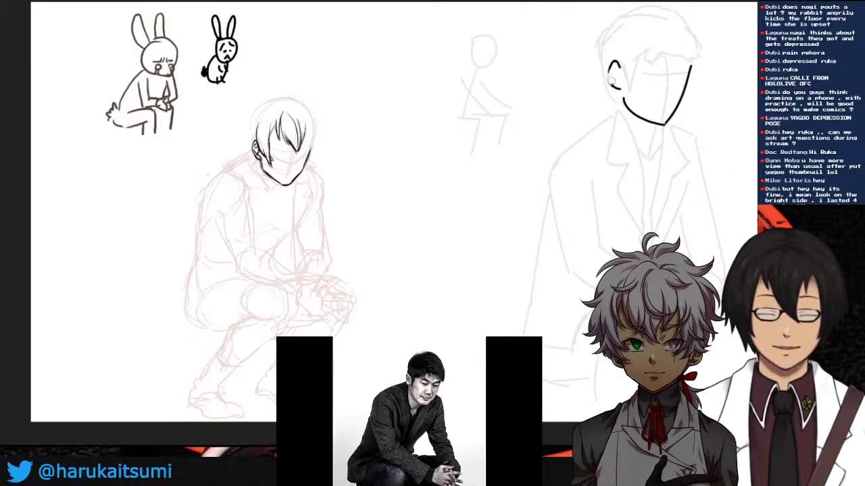
key("ctrl+z")
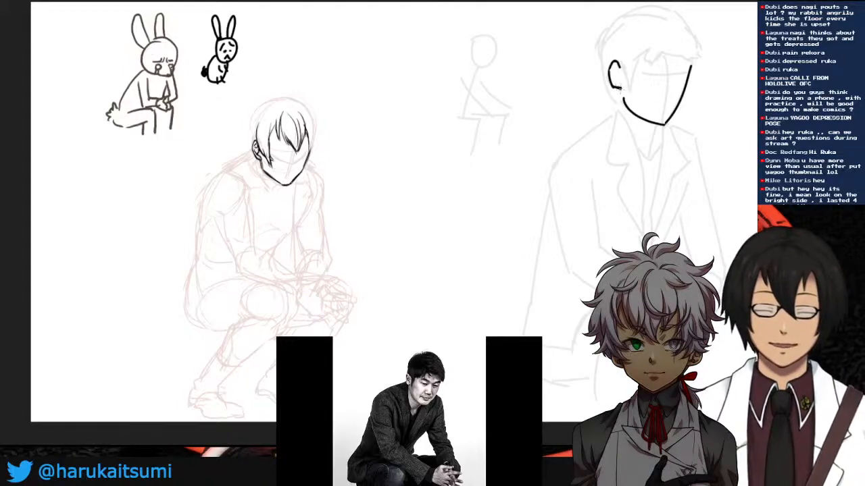
- Draw the red figure's far-side hair outline from the crown down to pointed strands beside the cheek
mouse_move(299, 99)
left_mouse_down()
mouse_move(317, 123)
mouse_move(319, 151)
mouse_move(302, 181)
mouse_move(306, 173)
left_mouse_up()
key("ctrl+z")
key("ctrl+z")
key("ctrl+z")
key("ctrl+z")
key("ctrl+z")
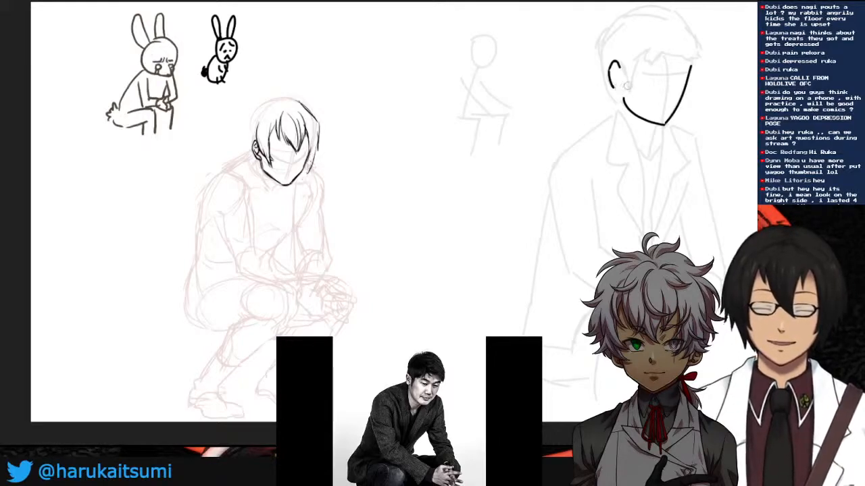
mouse_move(317, 145)
left_mouse_down()
mouse_move(306, 172)
mouse_move(303, 156)
left_mouse_up()
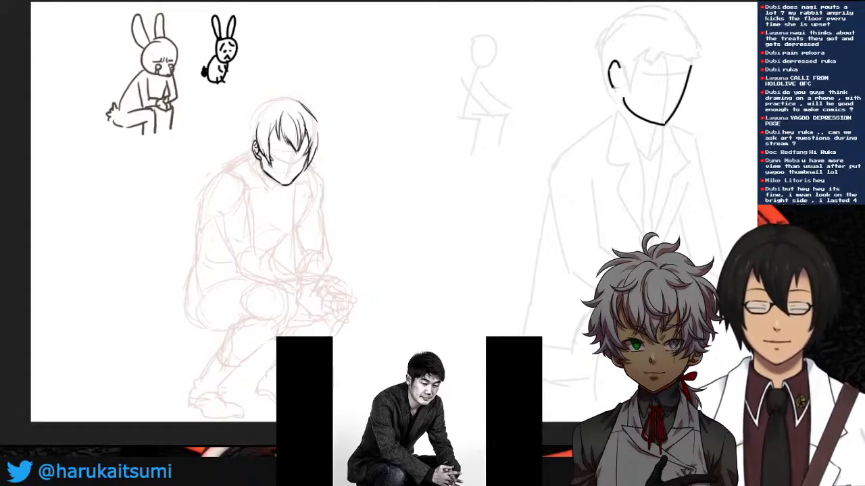
mouse_move(315, 120)
left_mouse_down()
mouse_move(323, 146)
mouse_move(314, 150)
left_mouse_up()
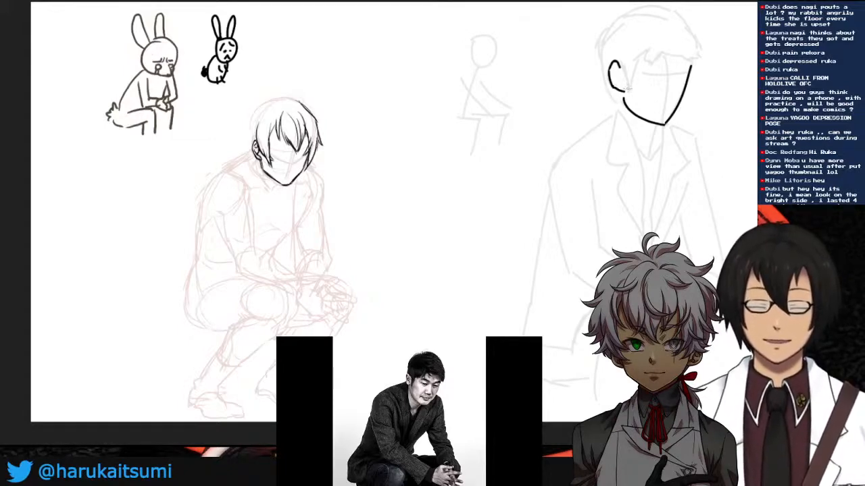
- Draw the red figure's near-side hair outline from the crown down around the ear
mouse_move(273, 96)
left_mouse_down()
mouse_move(247, 118)
mouse_move(248, 146)
left_mouse_up()
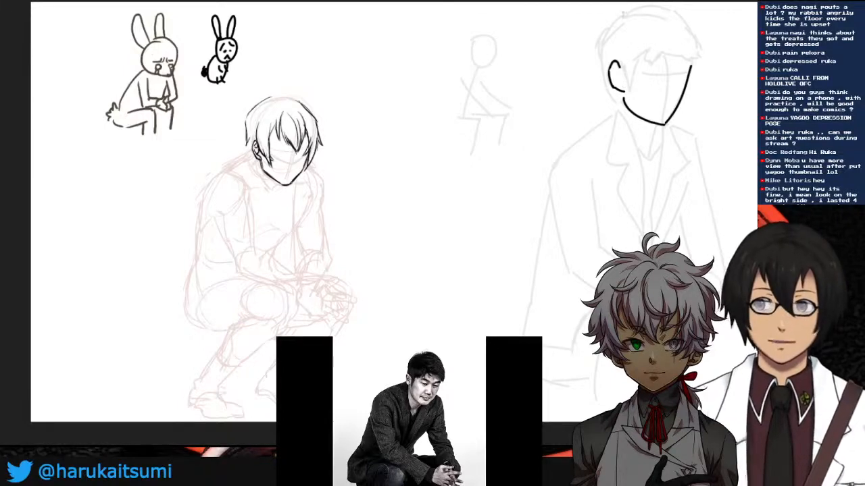
key("ctrl+z")
key("ctrl+z")
mouse_move(263, 101)
left_mouse_down()
mouse_move(244, 124)
mouse_move(252, 161)
left_mouse_up()
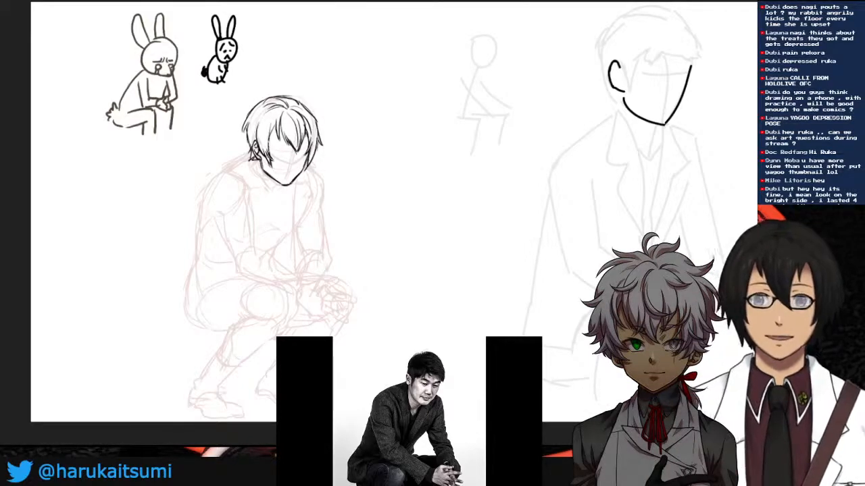
- Draw the gray figure's pointed sideburn beside the ear and a jagged fringe across the forehead
left_click_drag(625, 61, 625, 91)
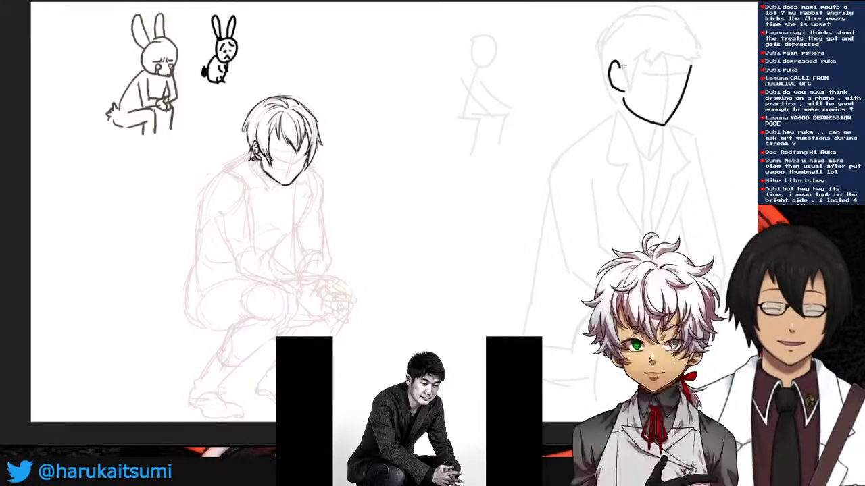
key("ctrl+z")
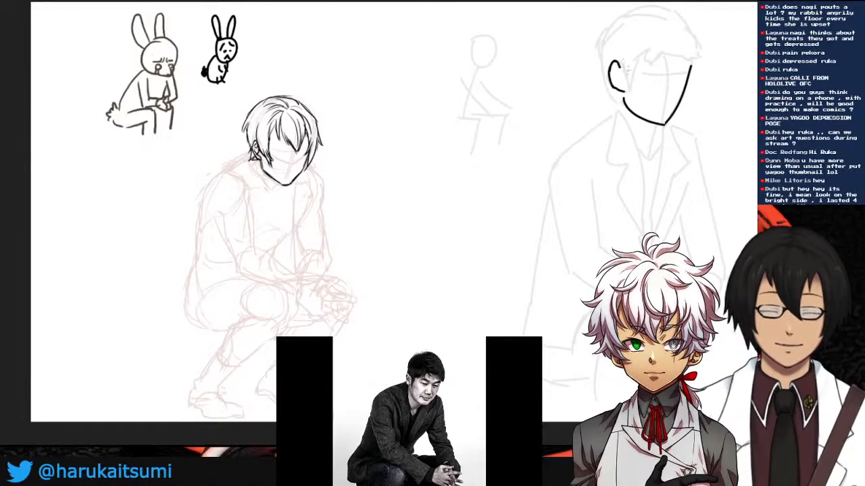
left_click_drag(623, 60, 625, 90)
key("ctrl+z")
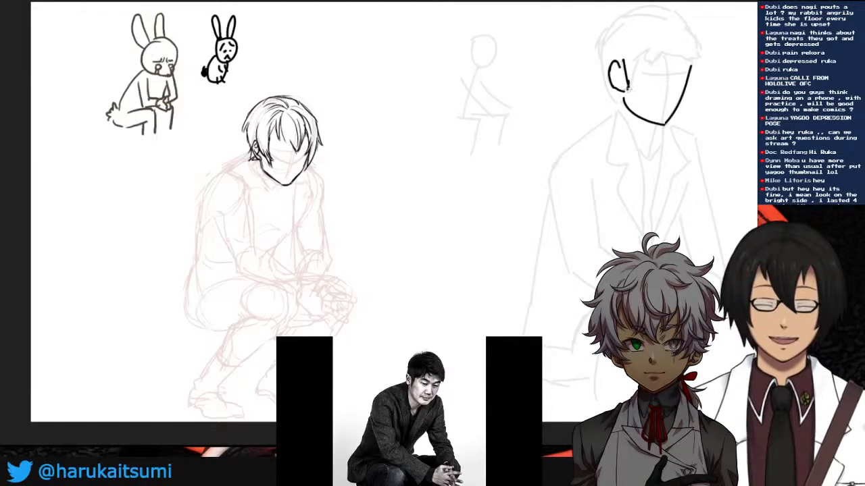
left_click_drag(641, 57, 632, 73)
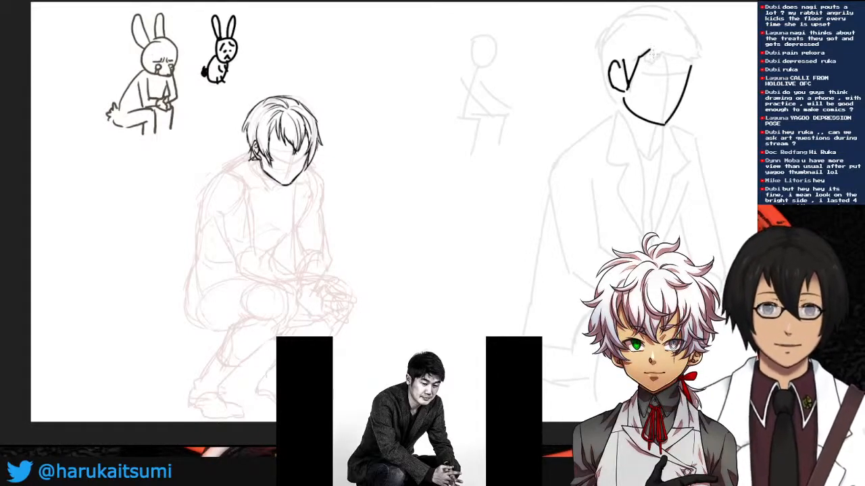
mouse_move(649, 49)
left_mouse_down()
mouse_move(650, 63)
mouse_move(657, 46)
mouse_move(665, 56)
left_mouse_up()
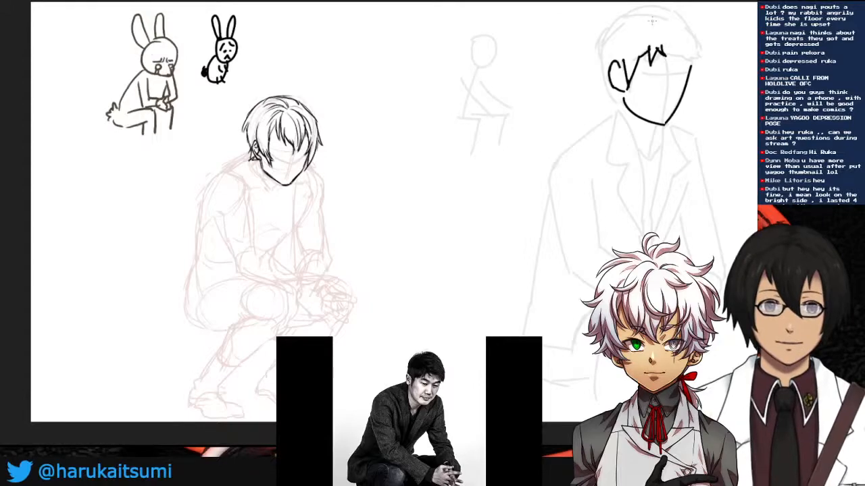
mouse_move(664, 48)
left_mouse_down()
mouse_move(689, 55)
mouse_move(685, 69)
mouse_move(699, 54)
left_mouse_up()
key("ctrl+z")
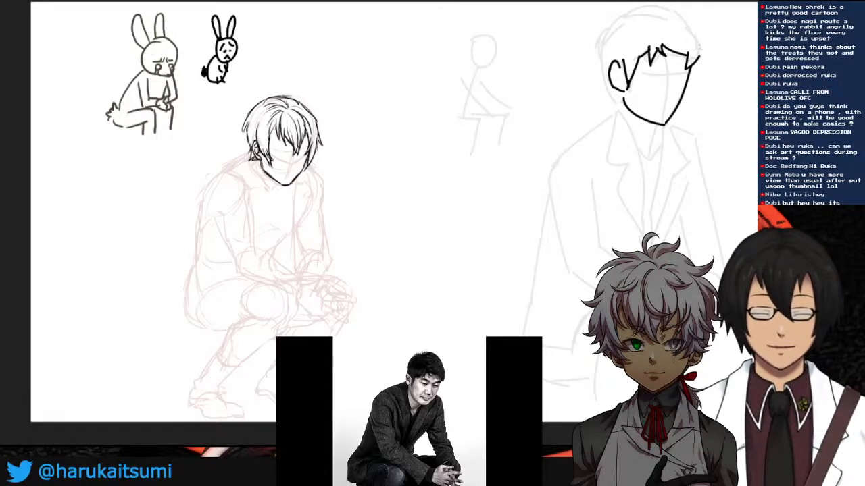
- Draw the gray figure's hair outline from the top of the crown down the far side to the fringe
left_click_drag(610, 28, 664, 6)
key("ctrl+z")
mouse_move(615, 21)
left_mouse_down()
mouse_move(630, 13)
mouse_move(697, 29)
mouse_move(701, 41)
mouse_move(637, 11)
mouse_move(602, 58)
left_mouse_up()
key("ctrl+z")
key("ctrl+z")
left_click_drag(637, 8, 701, 50)
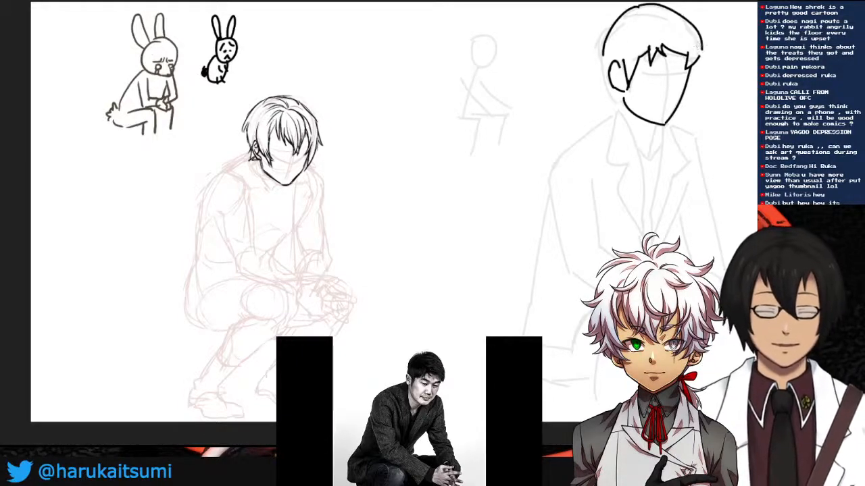
key("ctrl+z")
key("ctrl+z")
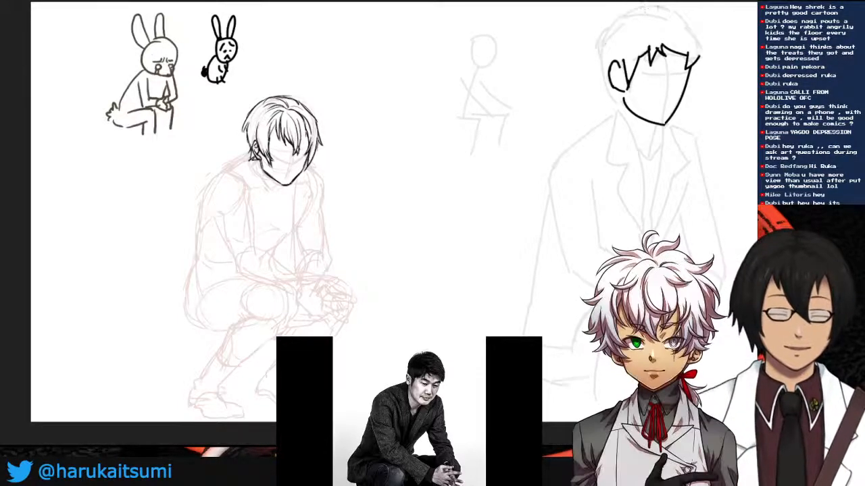
mouse_move(639, 7)
left_mouse_down()
mouse_move(664, 8)
mouse_move(700, 59)
left_mouse_up()
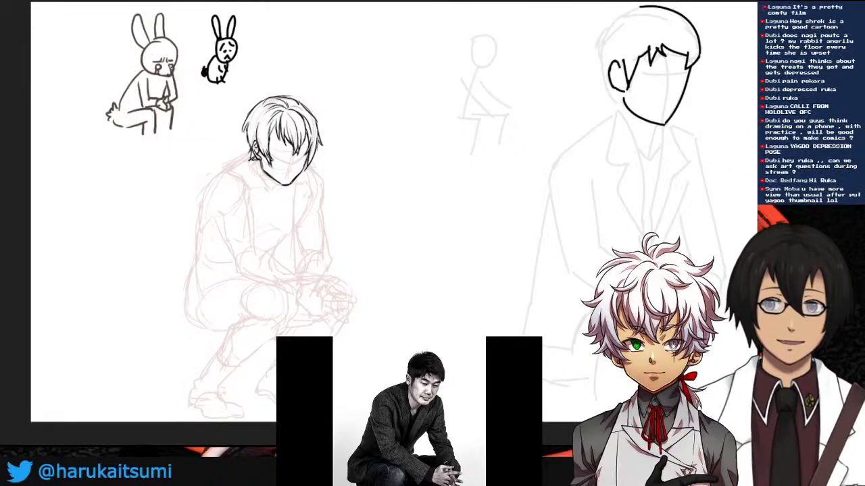
- Try several curves extending the gray figure's hair outline from the crown toward the back of the head
mouse_move(640, 7)
left_mouse_down()
mouse_move(607, 29)
mouse_move(598, 57)
left_mouse_up()
key("ctrl+z")
key("ctrl+z")
left_click_drag(640, 8, 611, 37)
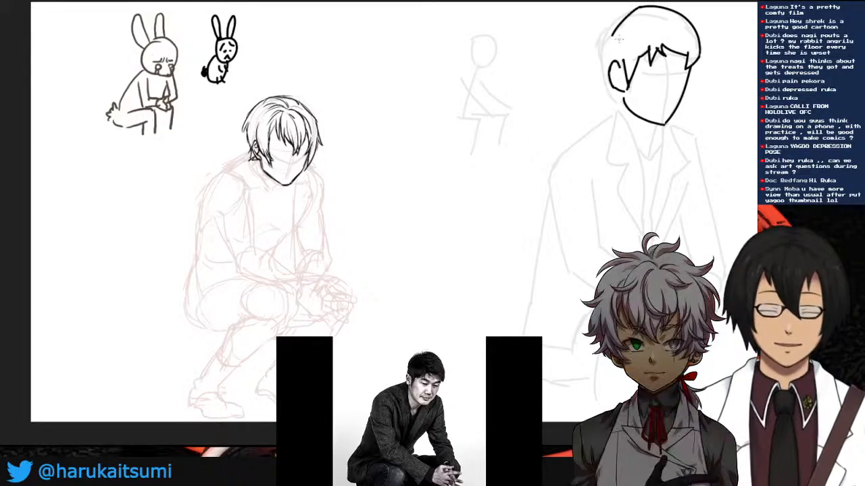
key("ctrl+z")
left_click_drag(641, 7, 611, 31)
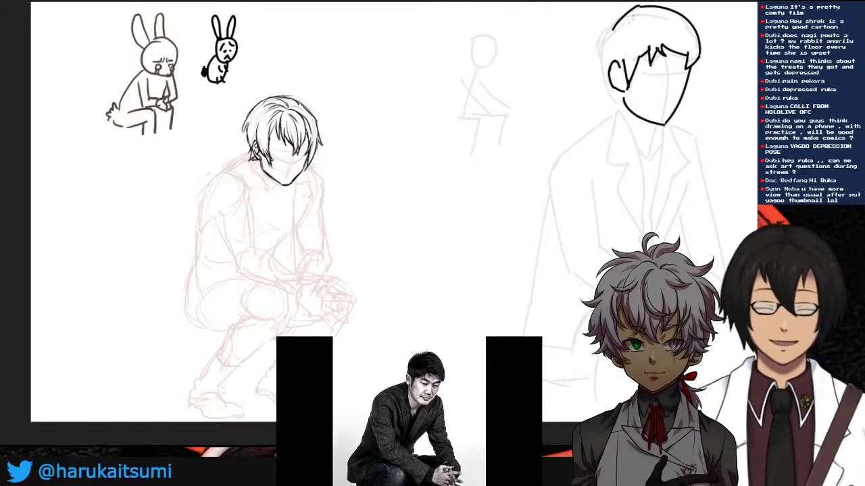
key("ctrl+z")
left_click_drag(641, 8, 609, 27)
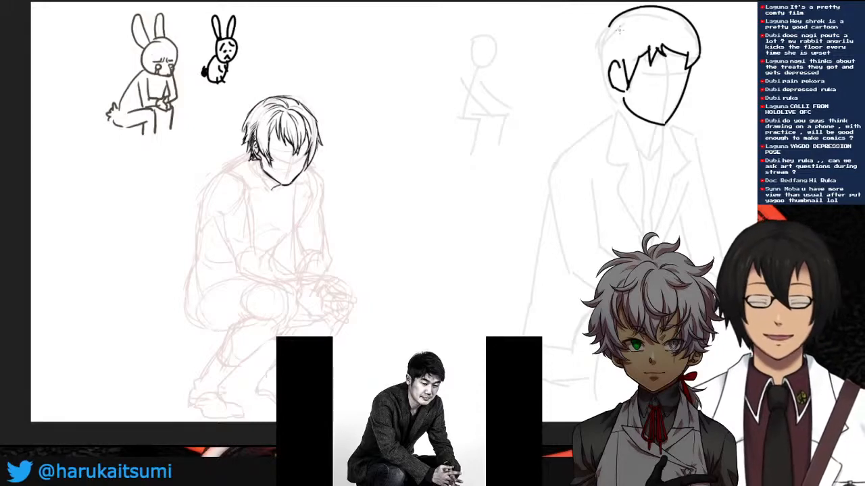
key("ctrl+z")
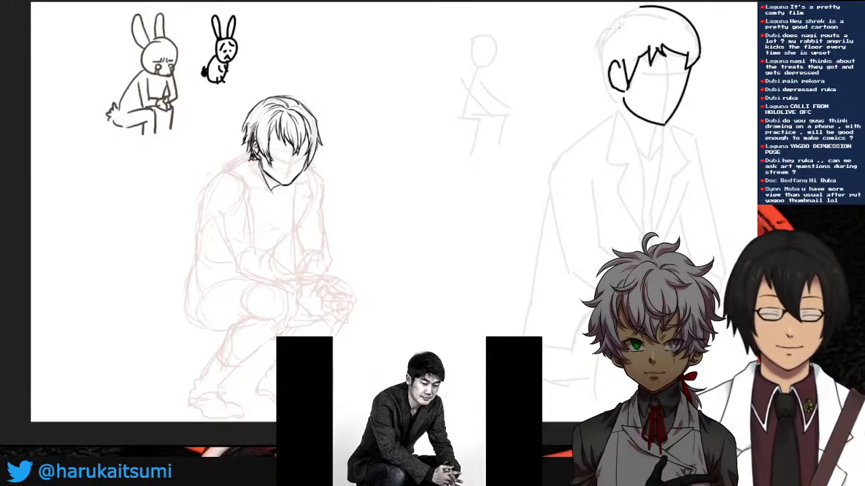
left_click_drag(641, 7, 610, 33)
key("ctrl+z")
key("ctrl+z")
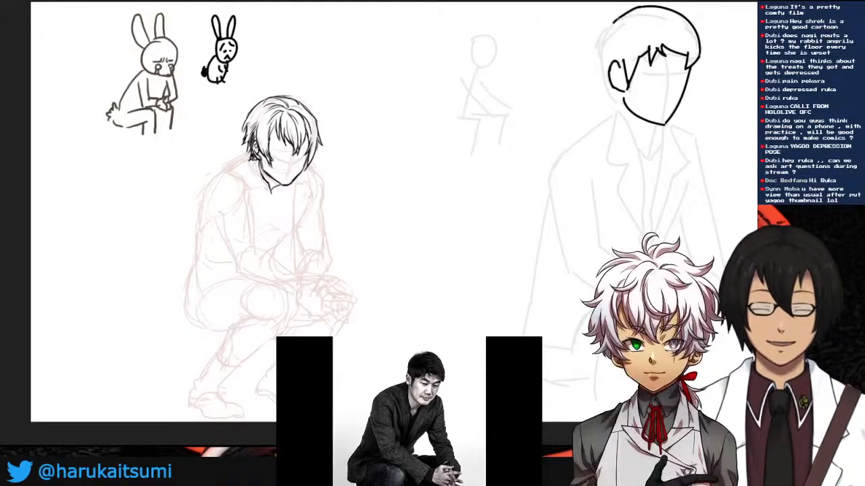
mouse_move(640, 8)
left_mouse_down()
mouse_move(614, 23)
mouse_move(602, 47)
left_mouse_up()
key("ctrl+z")
key("ctrl+z")
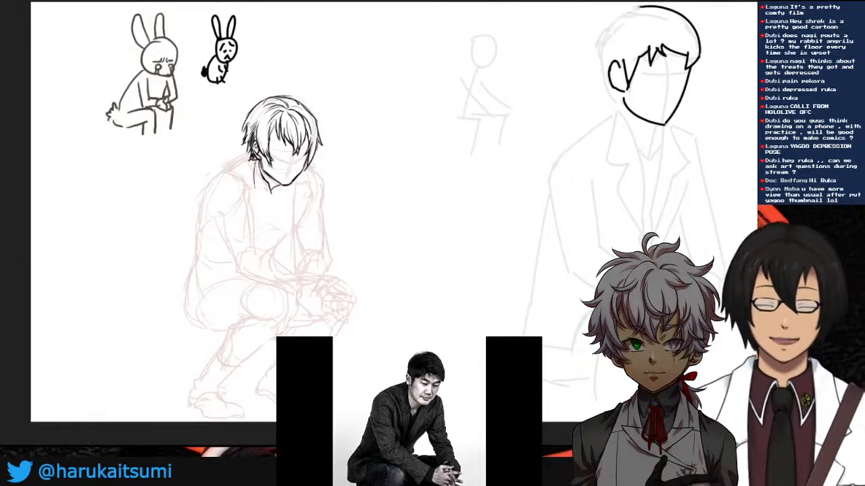
- Draw the gray figure's hair outline from the crown over the back of the head and down behind the ear
left_click_drag(641, 7, 601, 46)
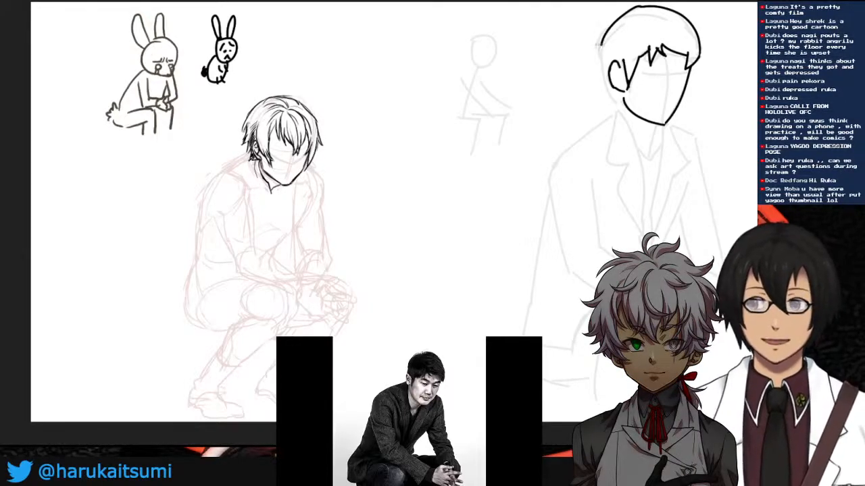
key("ctrl+z")
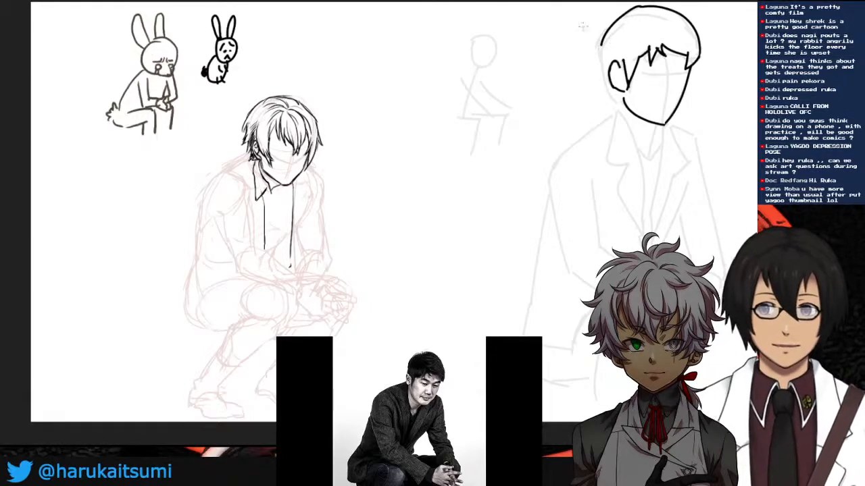
left_click_drag(601, 45, 606, 88)
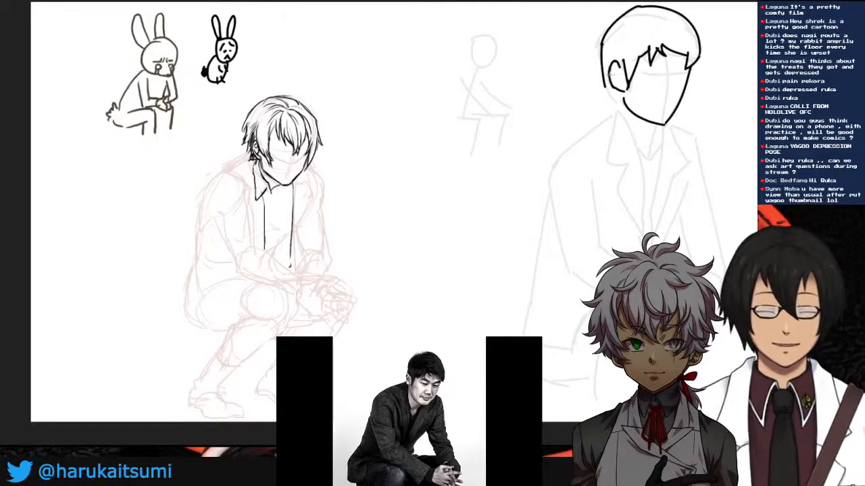
- Redraw the back of the gray figure's hair as a single smooth curve running down past the ear toward the nape
key("ctrl+z")
left_click_drag(601, 44, 609, 73)
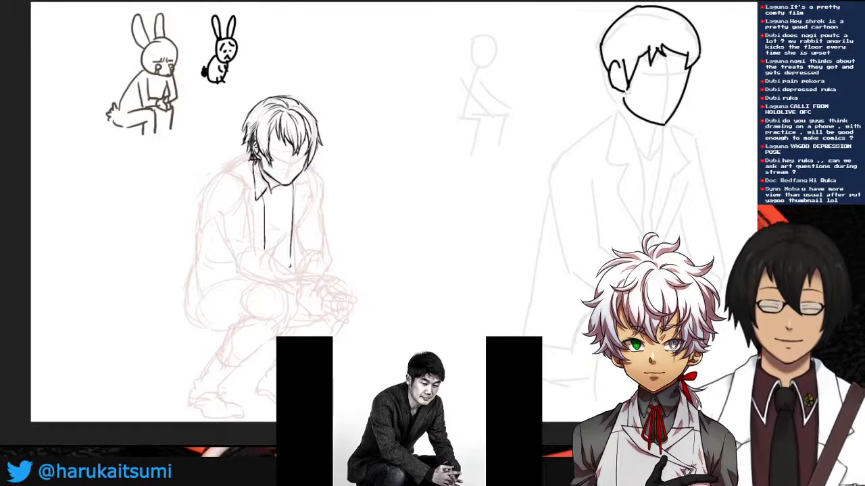
key("ctrl+z")
left_click_drag(601, 45, 602, 76)
key("ctrl+z")
key("ctrl+z")
left_click_drag(601, 41, 608, 96)
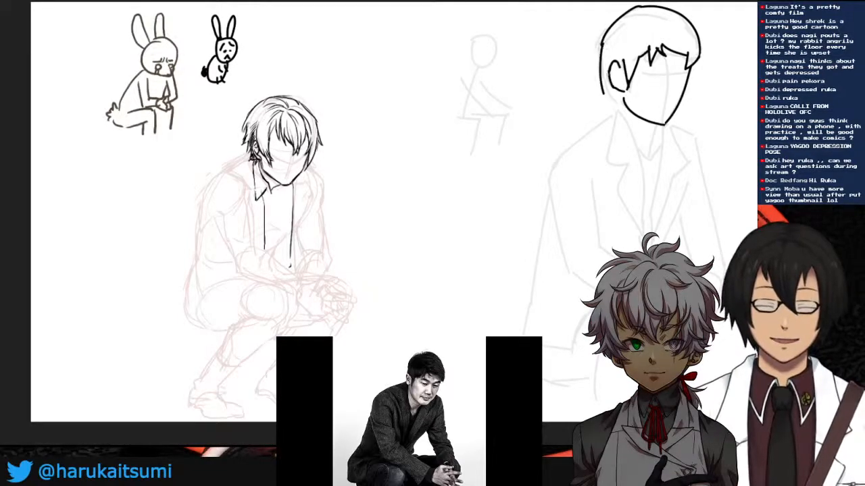
key("ctrl+z")
left_click_drag(601, 40, 608, 98)
key("ctrl+z")
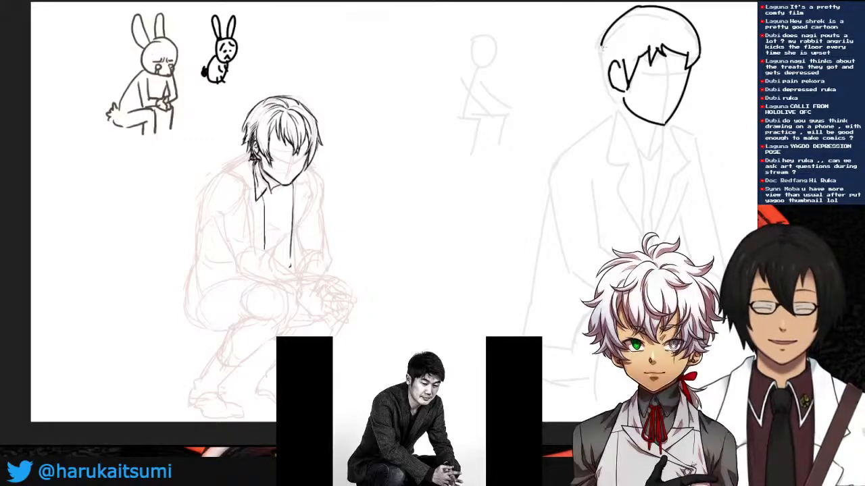
left_click_drag(601, 44, 608, 97)
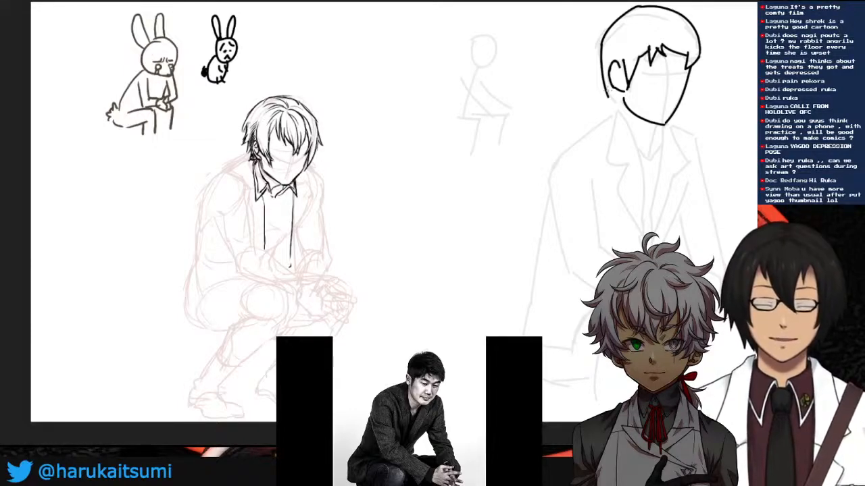
- Draw the red figure's shirt collar, tie knot and loosely hanging tie over the sketch
mouse_move(265, 191)
left_mouse_down()
mouse_move(275, 215)
mouse_move(283, 194)
left_mouse_up()
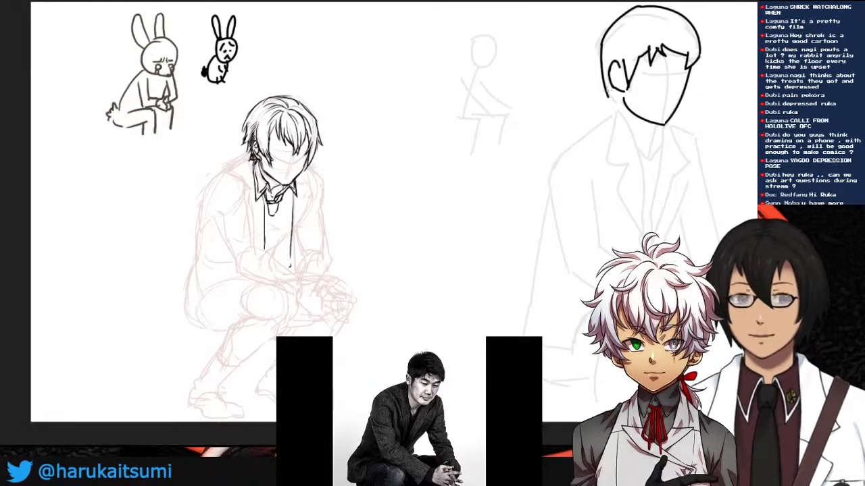
left_click_drag(268, 190, 271, 197)
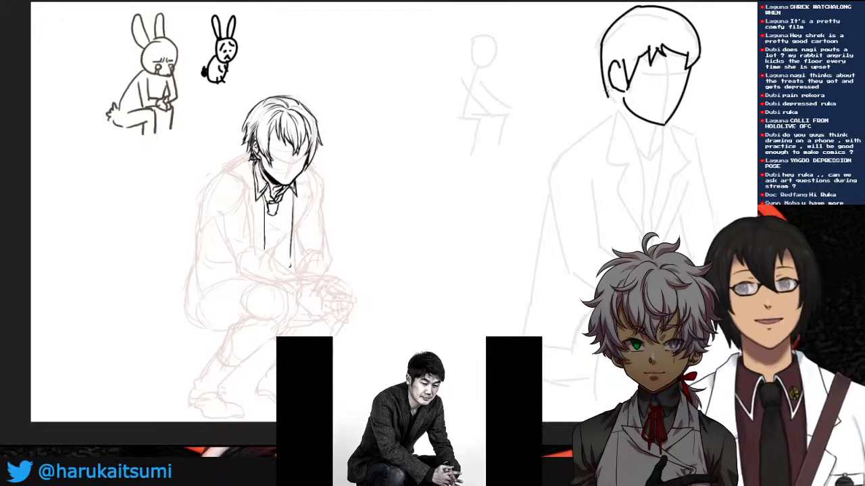
left_click_drag(264, 194, 269, 205)
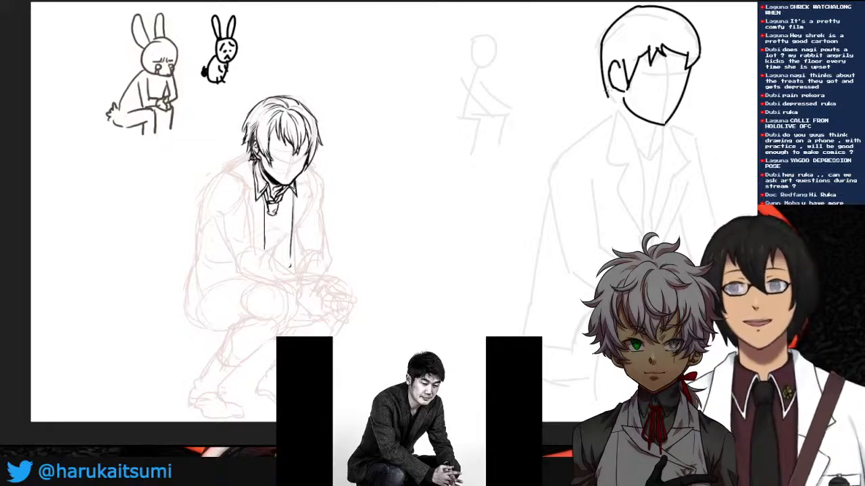
left_click_drag(278, 221, 272, 246)
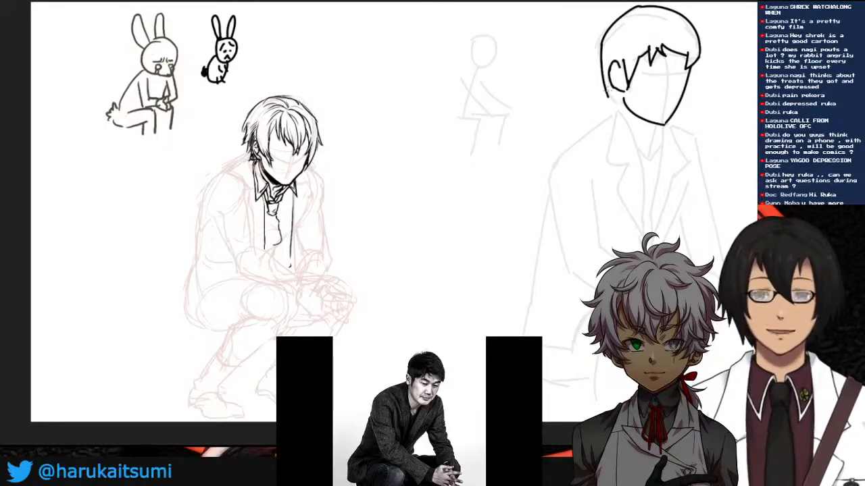
mouse_move(268, 214)
left_mouse_down()
mouse_move(265, 244)
mouse_move(275, 242)
mouse_move(265, 251)
mouse_move(277, 261)
left_mouse_up()
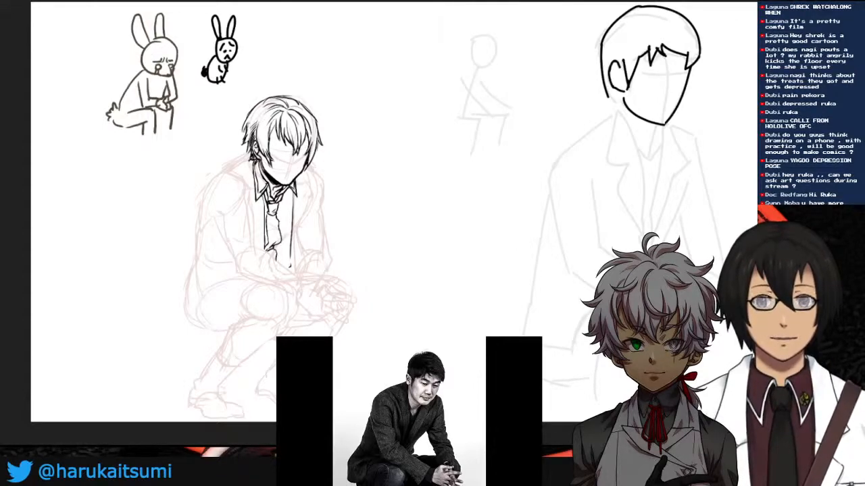
- Try a short stroke beside the tie on the red figure's shirt front
mouse_move(292, 209)
left_mouse_down()
mouse_move(283, 237)
mouse_move(288, 231)
left_mouse_up()
key("ctrl+z")
key("ctrl+z")
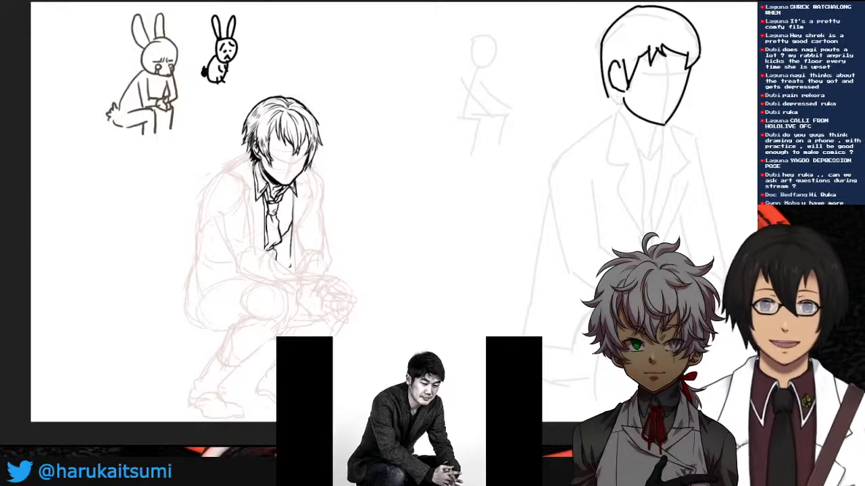
- Draw the gray figure's nape hairline below the ear, joining the back of the hair to the jaw
mouse_move(605, 80)
left_mouse_down()
mouse_move(625, 100)
mouse_move(608, 89)
mouse_move(618, 100)
left_mouse_up()
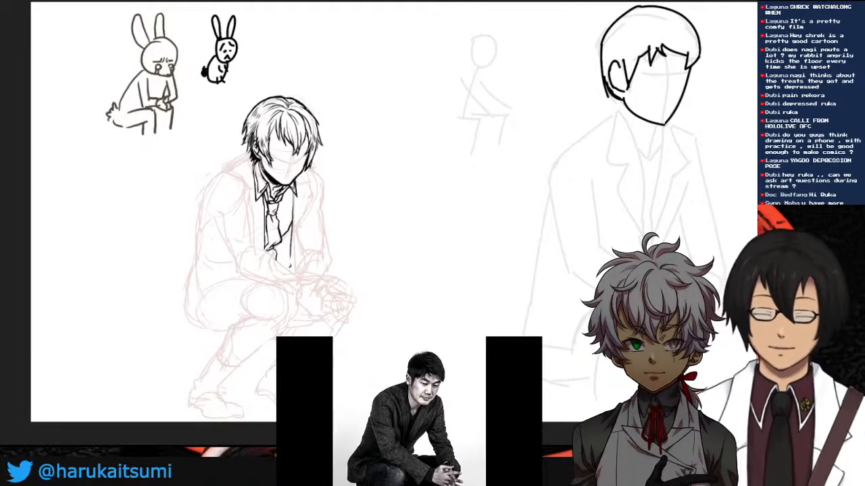
mouse_move(600, 82)
left_mouse_down()
mouse_move(604, 91)
mouse_move(607, 84)
left_mouse_up()
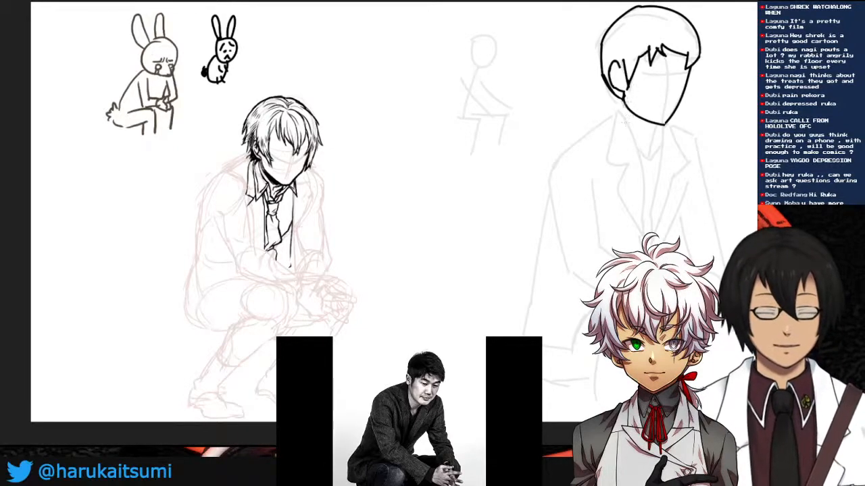
- Try several long lines for the gray figure's neck and shirt opening, starting behind the ear and at the chin
left_click_drag(624, 108, 645, 191)
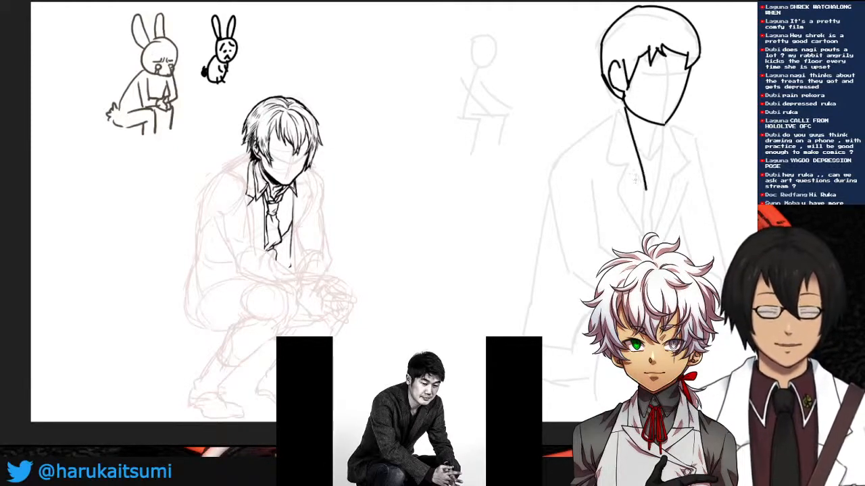
key("ctrl+z")
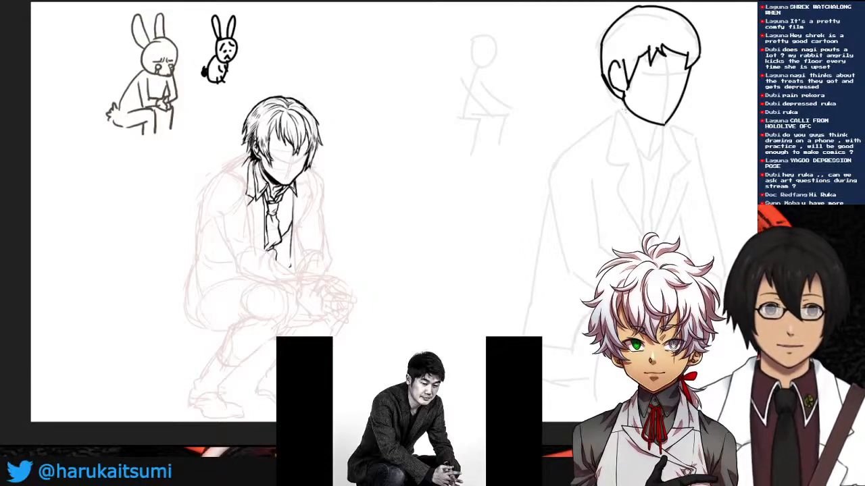
left_click_drag(624, 107, 645, 233)
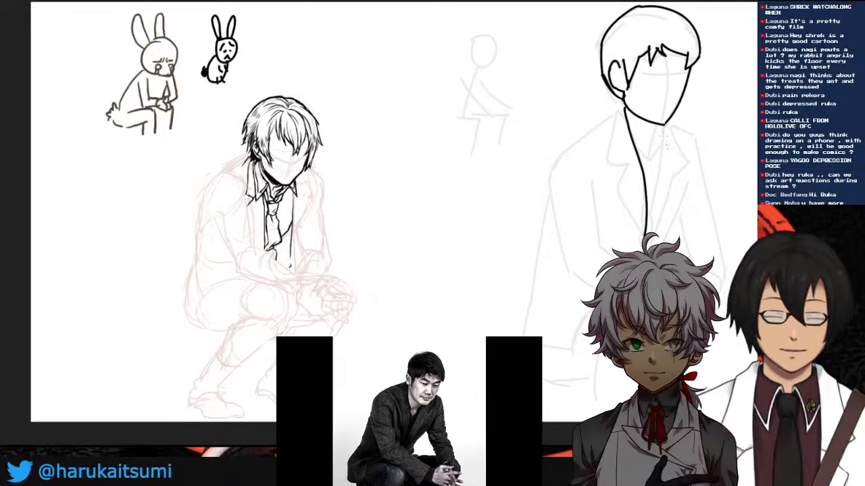
left_click_drag(665, 128, 646, 229)
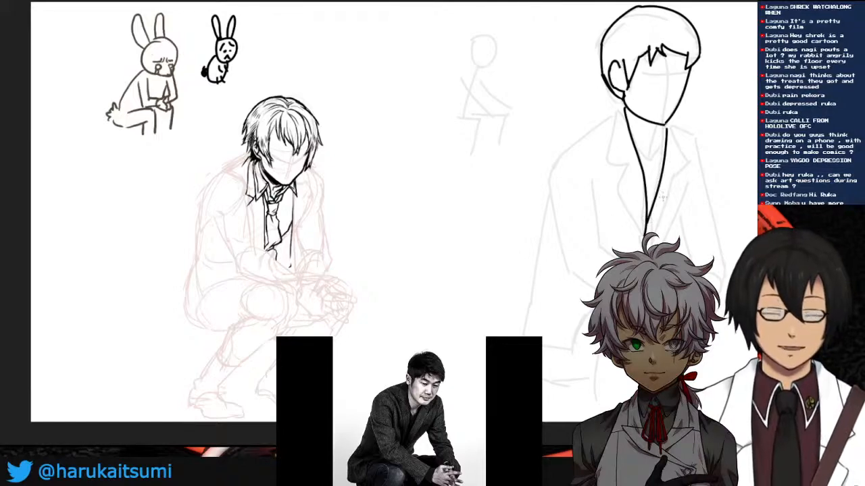
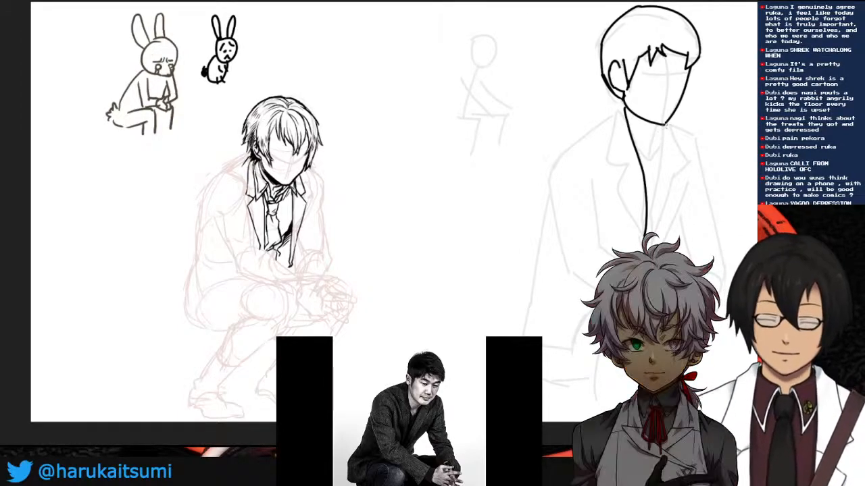
key("ctrl+z")
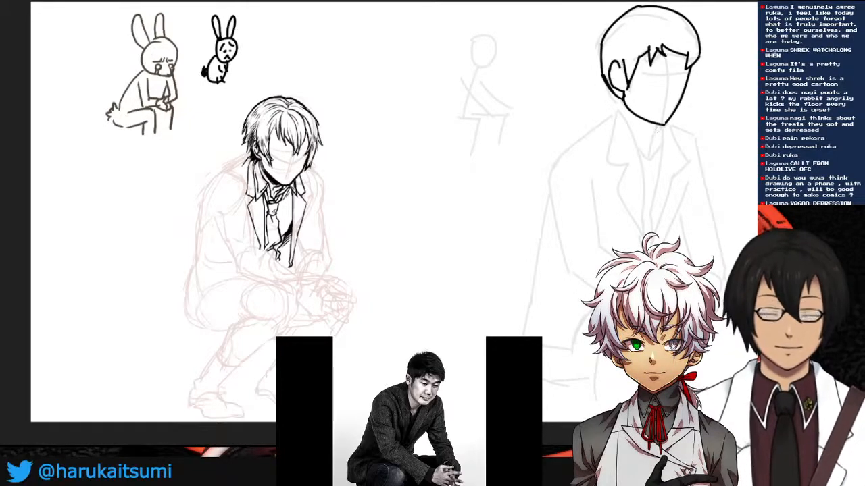
left_click_drag(660, 126, 639, 200)
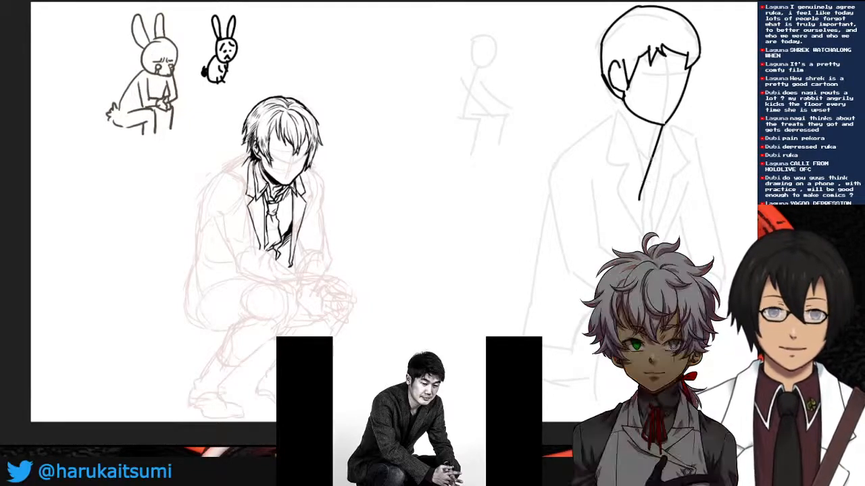
key("ctrl+z")
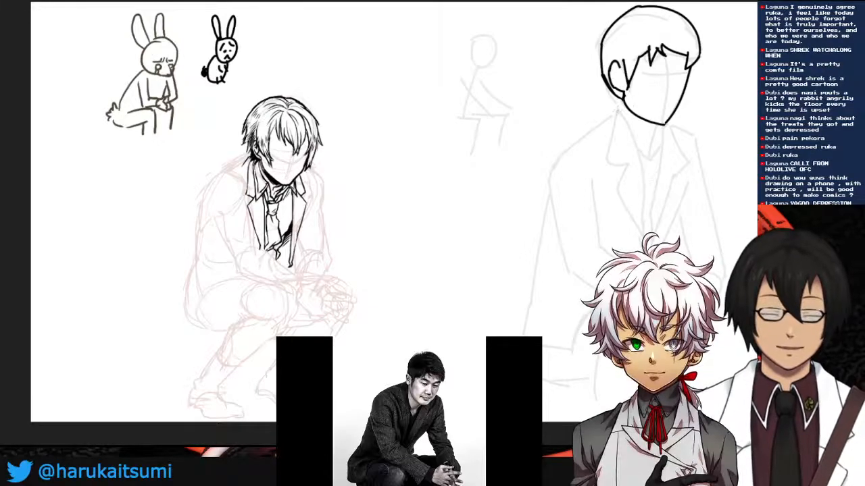
left_click_drag(617, 105, 625, 184)
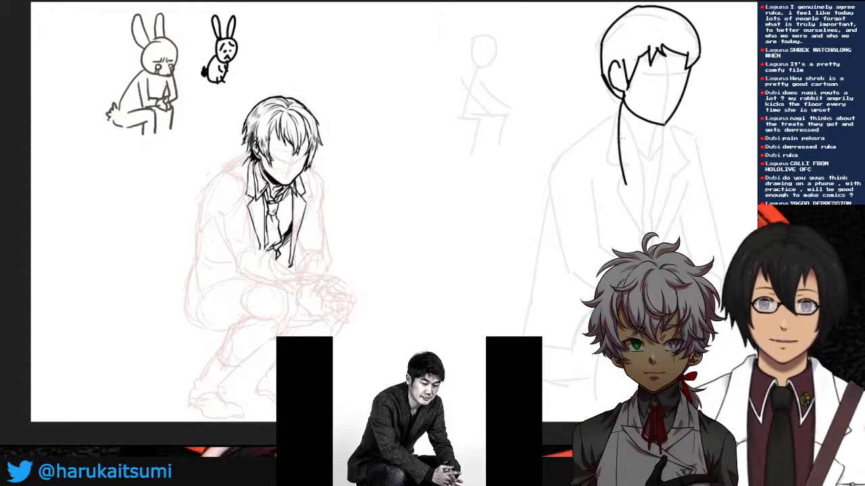
key("ctrl+z")
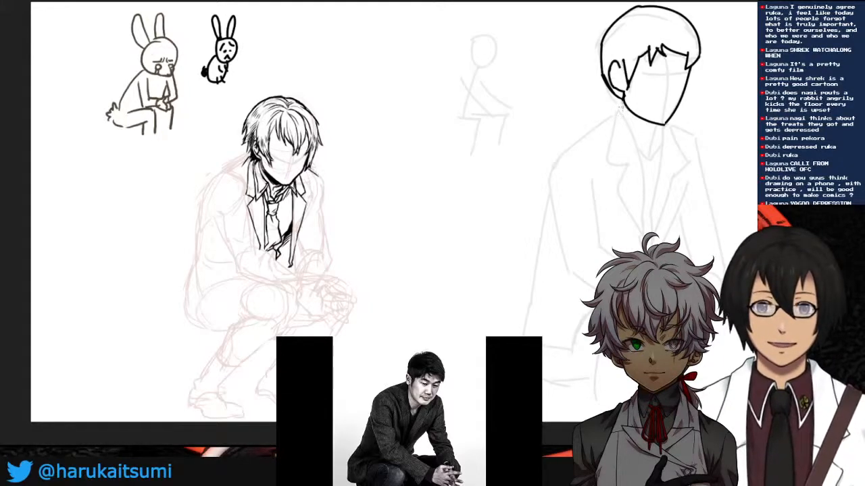
key("ctrl+y")
key("ctrl+z")
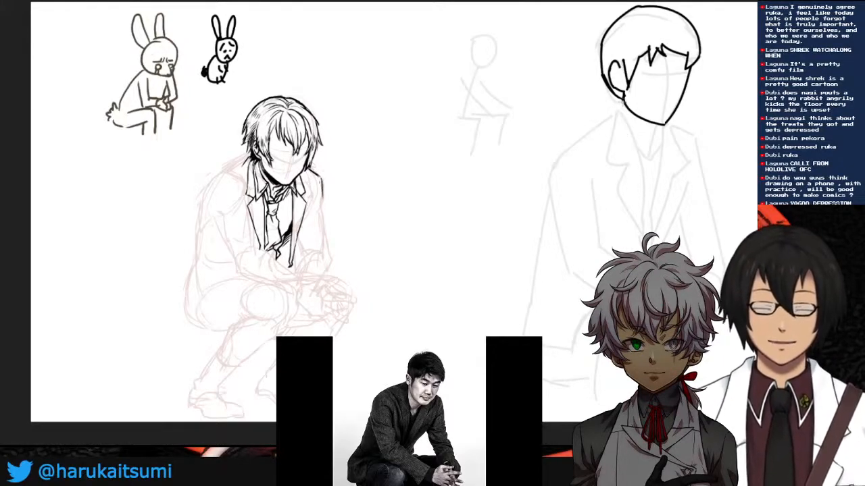
- Draw both sides of the gray figure's neck continuing into the shirt front, with a V-shaped neckline between them
left_click_drag(621, 101, 631, 223)
key("ctrl+z")
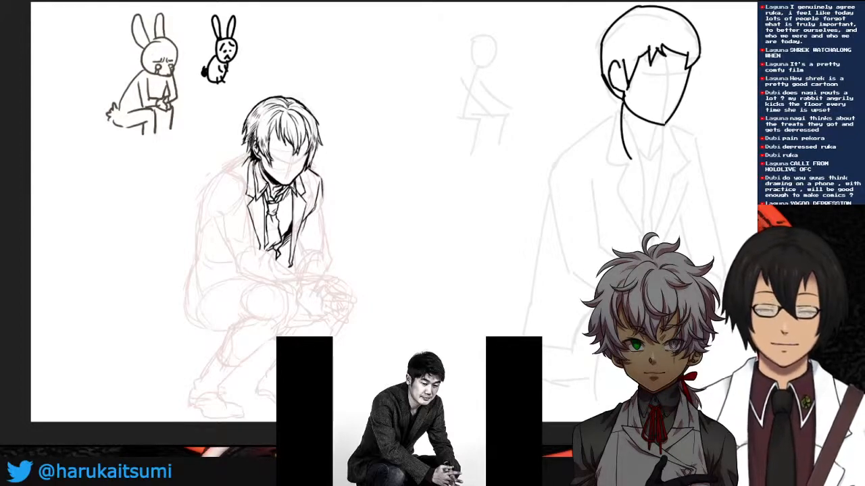
left_click_drag(628, 157, 632, 214)
key("ctrl+z")
left_click_drag(628, 156, 635, 209)
left_click_drag(664, 125, 650, 209)
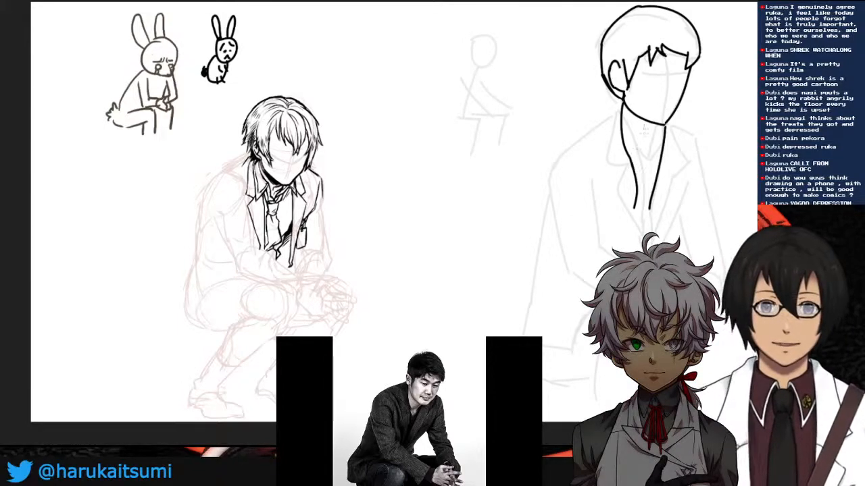
mouse_move(630, 148)
left_mouse_down()
mouse_move(646, 160)
mouse_move(662, 147)
mouse_move(643, 158)
mouse_move(633, 150)
mouse_move(648, 161)
mouse_move(660, 150)
left_mouse_up()
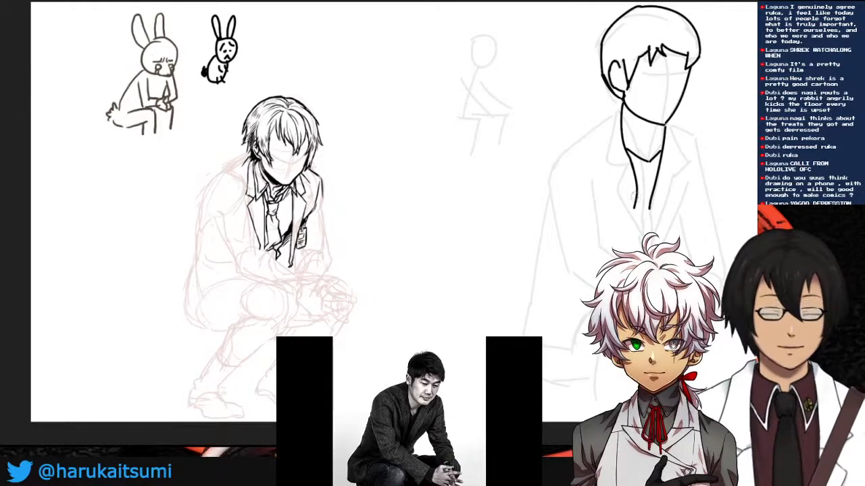
- Trim the lower ends of the gray figure's two shirt-front lines and extend them farther down the chest
mouse_move(637, 192)
left_mouse_down()
mouse_move(633, 214)
mouse_move(650, 209)
left_mouse_up()
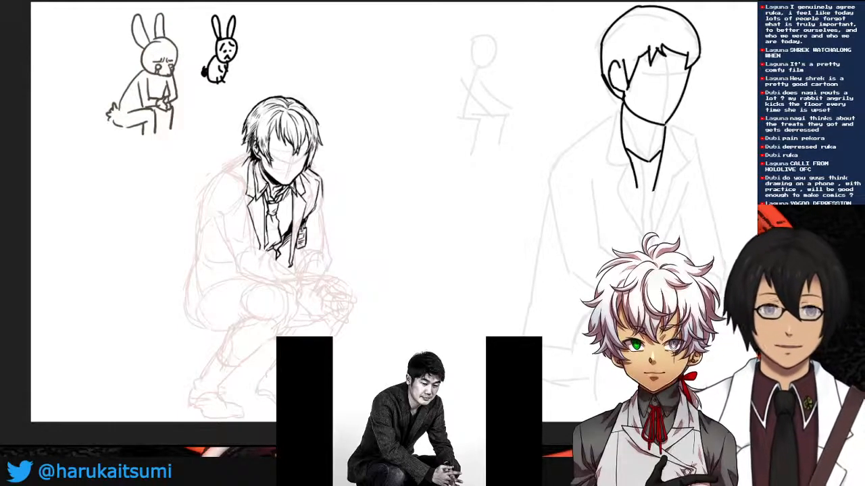
left_click_drag(636, 186, 635, 224)
key("ctrl+z")
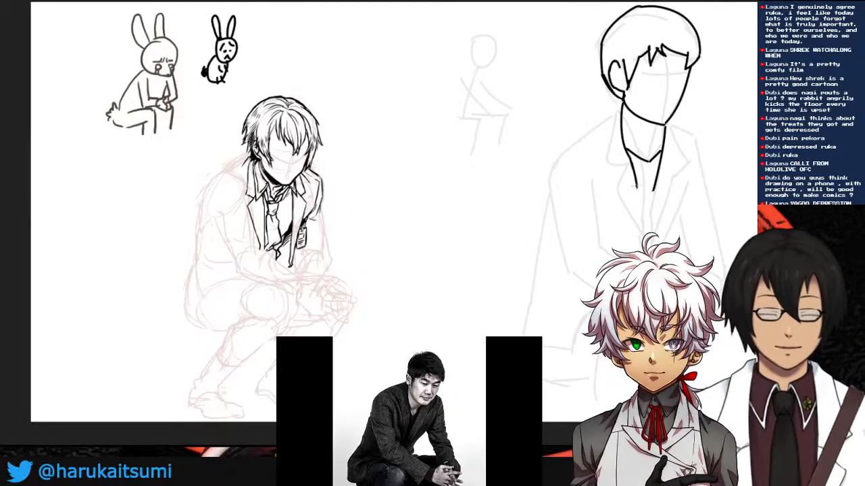
left_click_drag(637, 183, 634, 222)
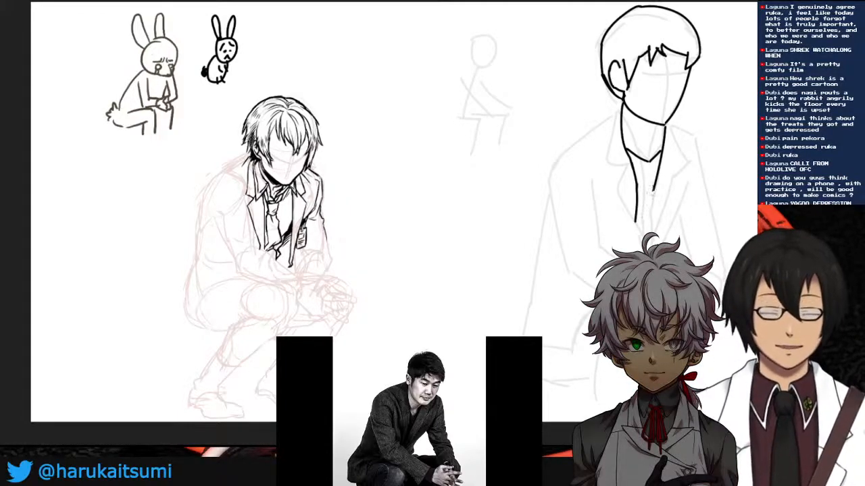
left_click_drag(654, 192, 646, 229)
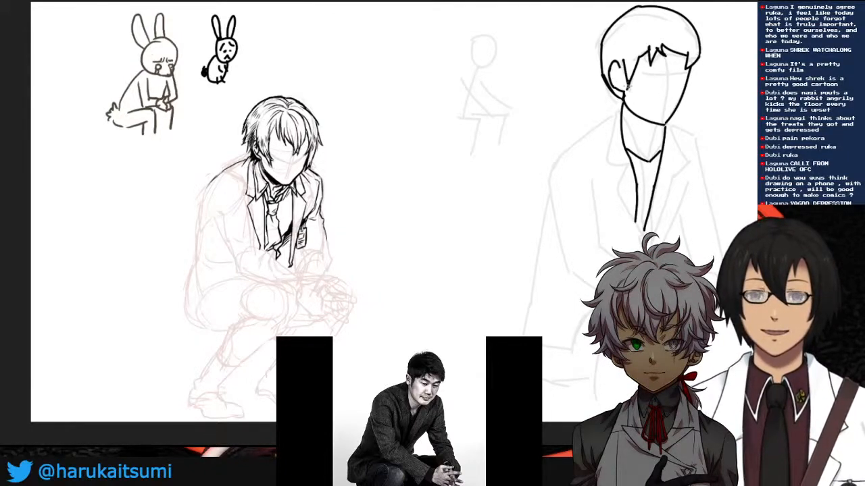
- Draw the inner outline of the red figure's near sleeve from below the shoulder down to the forearm
mouse_move(213, 193)
left_mouse_down()
mouse_move(210, 227)
mouse_move(235, 259)
left_mouse_up()
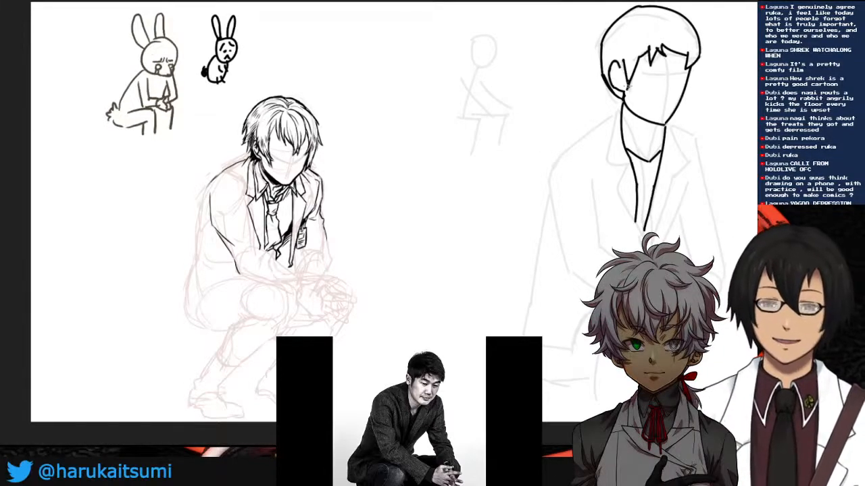
- Try several fold strokes across the shoulder and upper arm of the red figure's jacket
mouse_move(222, 183)
left_mouse_down()
mouse_move(245, 191)
mouse_move(252, 233)
left_mouse_up()
key("ctrl+z")
left_click_drag(232, 206, 253, 236)
key("ctrl+z")
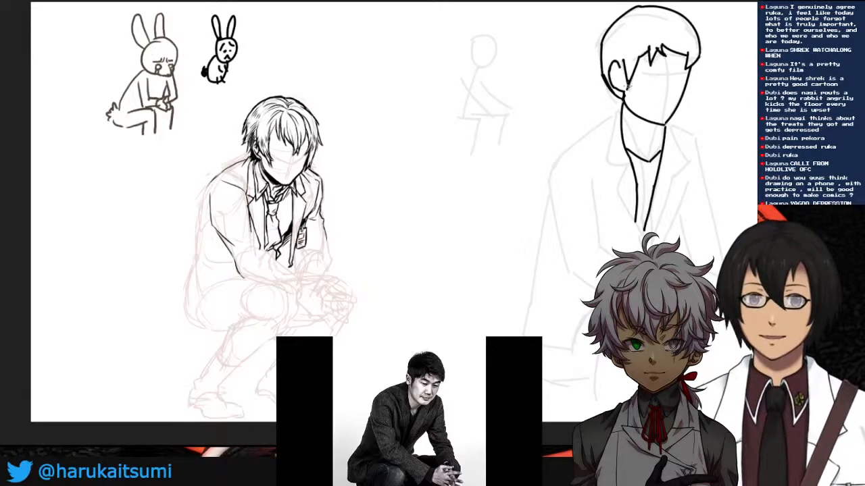
key("ctrl+z")
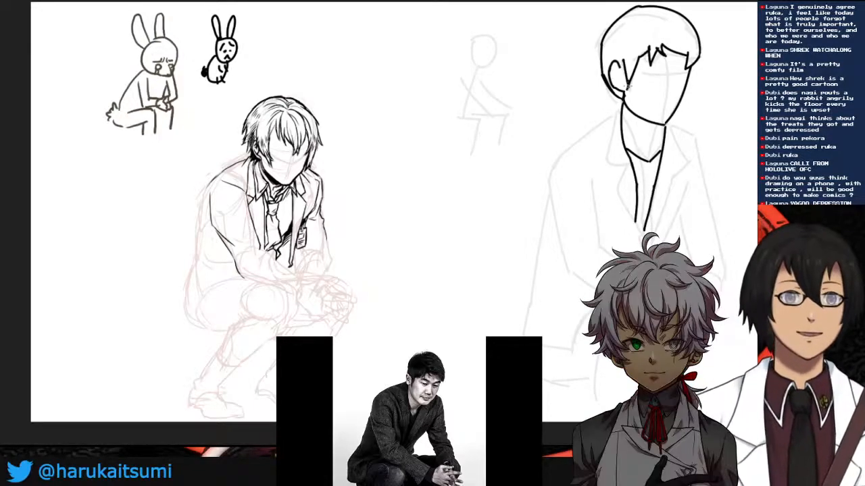
left_click_drag(228, 183, 245, 193)
key("ctrl+z")
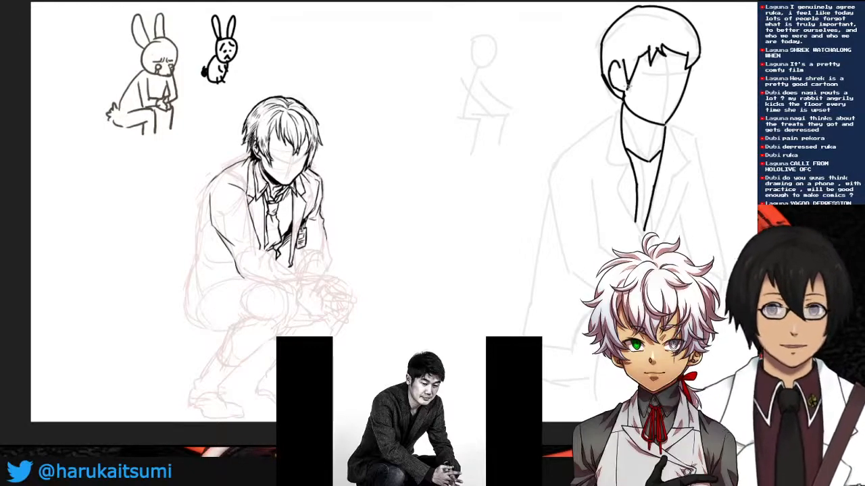
mouse_move(217, 184)
left_mouse_down()
mouse_move(237, 183)
mouse_move(250, 222)
left_mouse_up()
key("ctrl+z")
key("ctrl+z")
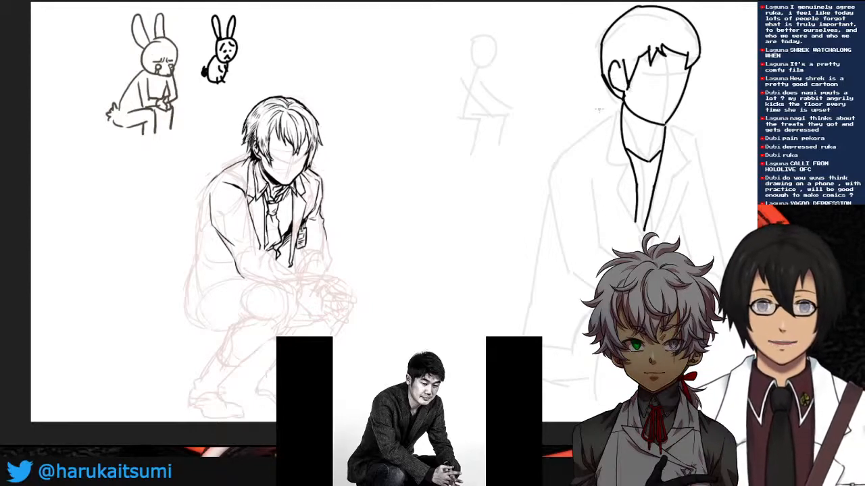
- Draw the gray figure's ear-side jacket collar and lapel, bringing the lapel edge down to a point on the chest
left_click_drag(243, 189, 251, 224)
mouse_move(620, 104)
left_mouse_down()
mouse_move(603, 139)
mouse_move(606, 133)
left_mouse_up()
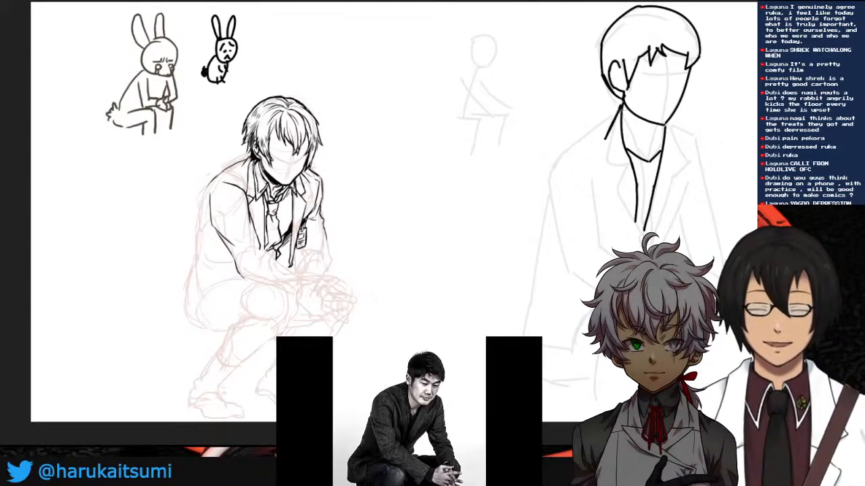
key("ctrl+z")
key("ctrl+z")
left_click_drag(622, 103, 600, 149)
mouse_move(224, 219)
left_mouse_down()
mouse_move(251, 224)
mouse_move(240, 222)
left_mouse_up()
key("ctrl+z")
mouse_move(620, 146)
left_mouse_down()
mouse_move(606, 183)
mouse_move(633, 233)
mouse_move(629, 243)
left_mouse_up()
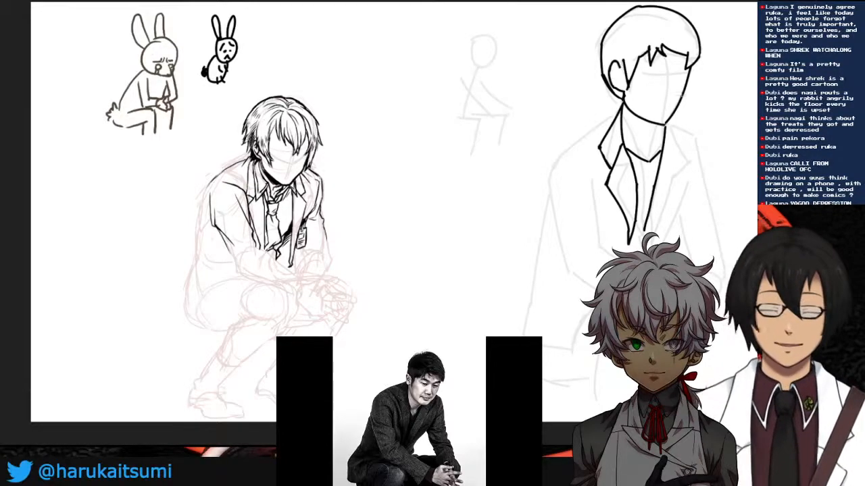
- Draw the gray figure's opposite collar and lapel from the jaw, angling down to the chest opening
left_click_drag(669, 124, 684, 162)
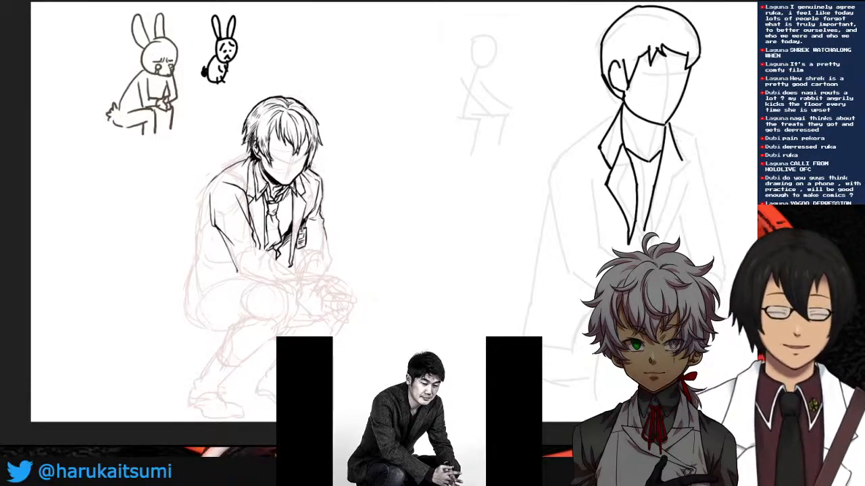
key("ctrl+z")
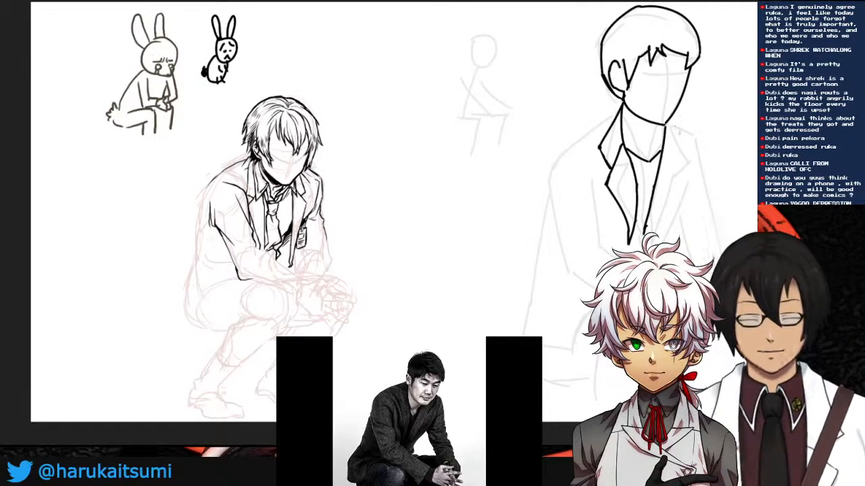
left_click_drag(672, 126, 685, 154)
key("ctrl+z")
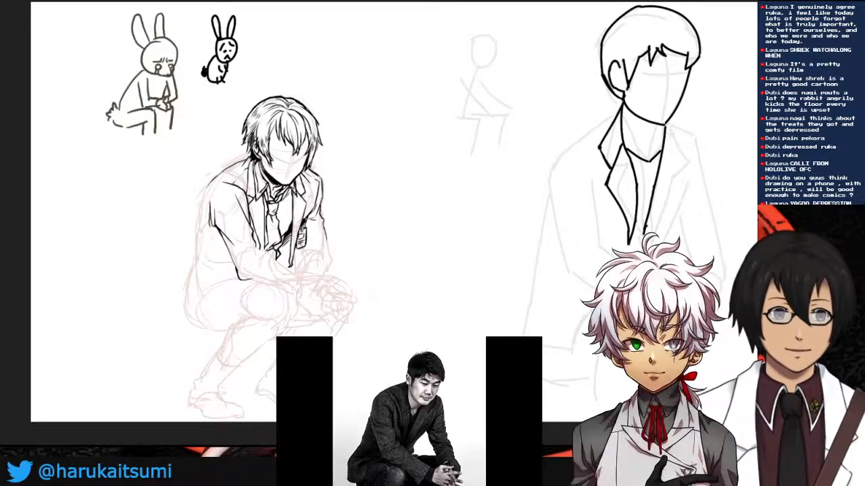
mouse_move(667, 125)
left_mouse_down()
mouse_move(686, 162)
mouse_move(661, 216)
left_mouse_up()
key("ctrl+z")
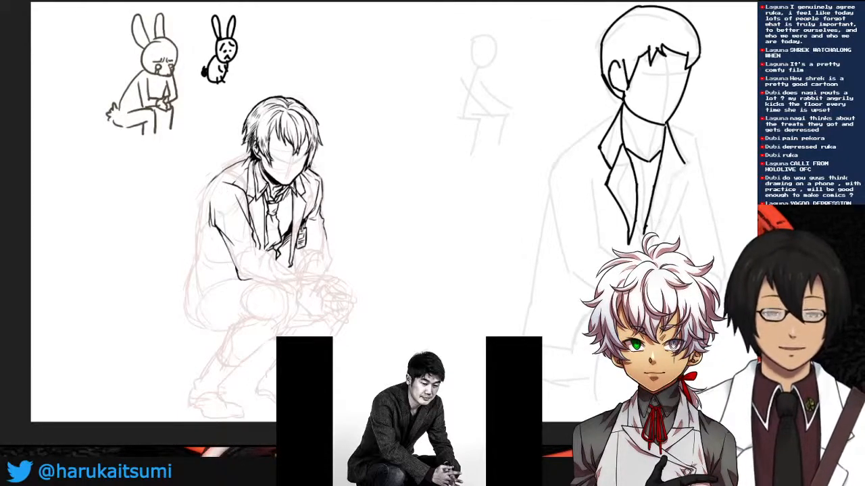
mouse_move(660, 155)
left_mouse_down()
mouse_move(678, 182)
mouse_move(647, 233)
left_mouse_up()
left_click_drag(686, 161, 678, 169)
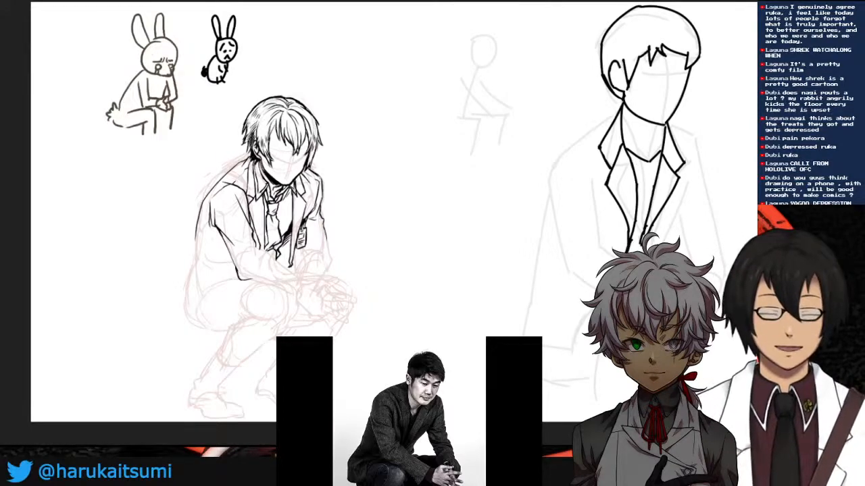
- Add a crease at the red figure's inner elbow and draw the gray figure's near shoulder line out from the collar
left_click_drag(253, 257, 268, 251)
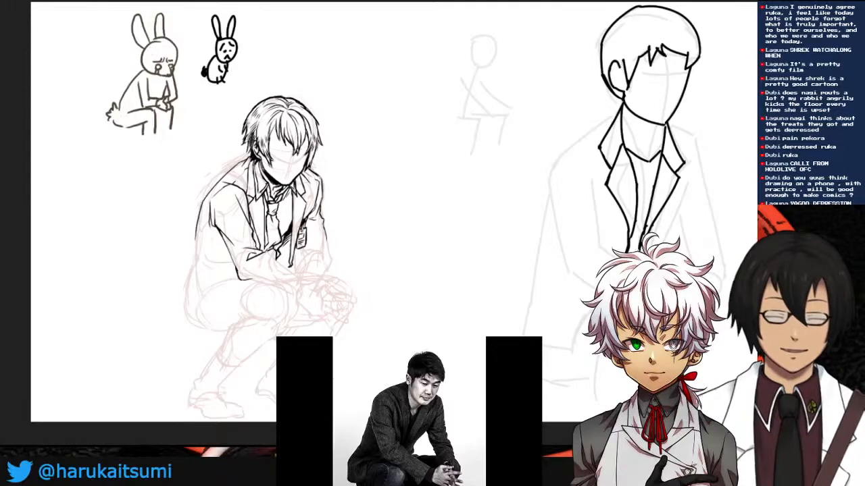
key("ctrl+z")
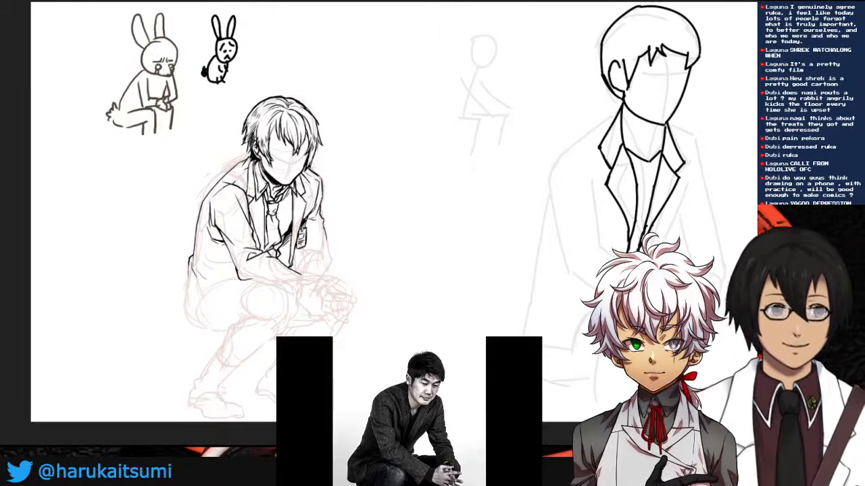
mouse_move(575, 141)
left_mouse_down()
mouse_move(555, 149)
mouse_move(619, 113)
left_mouse_up()
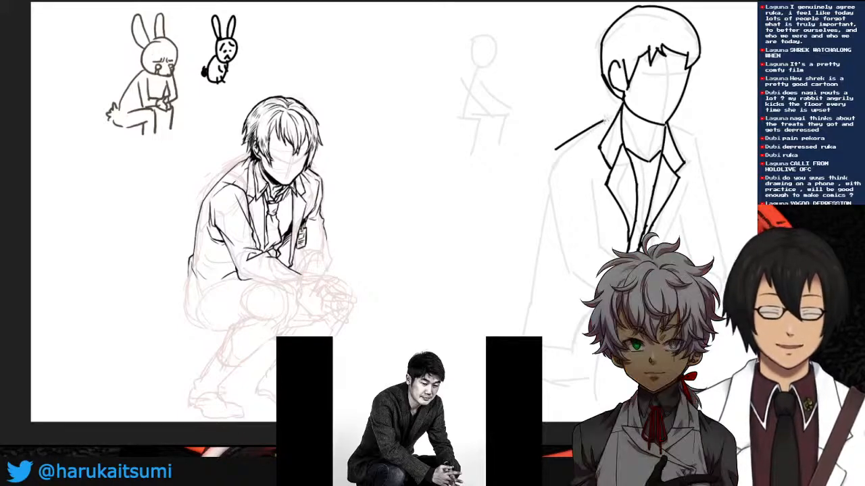
left_click_drag(603, 121, 620, 112)
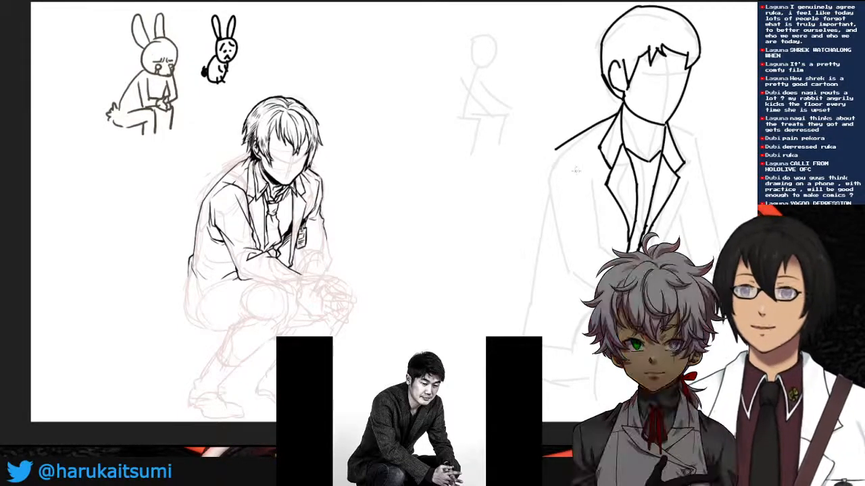
- Draw a long trouser line on the red figure from under the near forearm down toward the ankle
left_click_drag(236, 277, 221, 363)
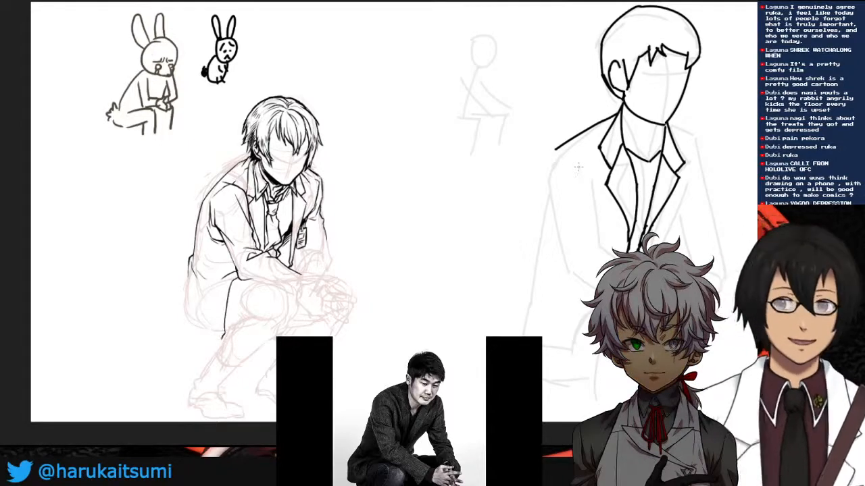
key("ctrl+z")
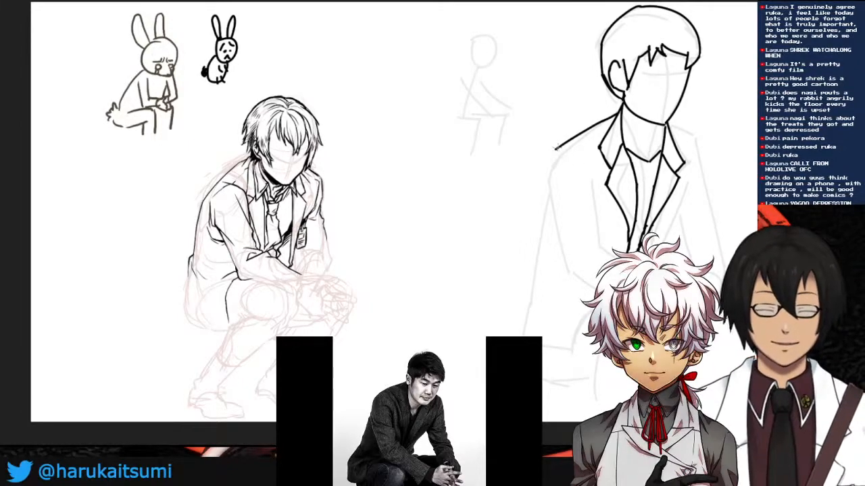
- Try several short strokes turning the gray figure's near shoulder down into the sleeve
left_click_drag(556, 150, 545, 200)
key("ctrl+z")
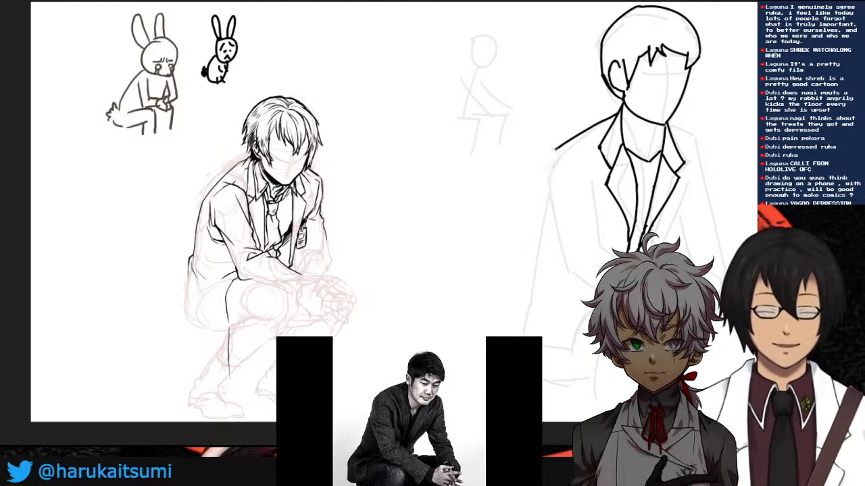
left_click_drag(555, 149, 547, 184)
key("ctrl+z")
left_click_drag(555, 149, 547, 183)
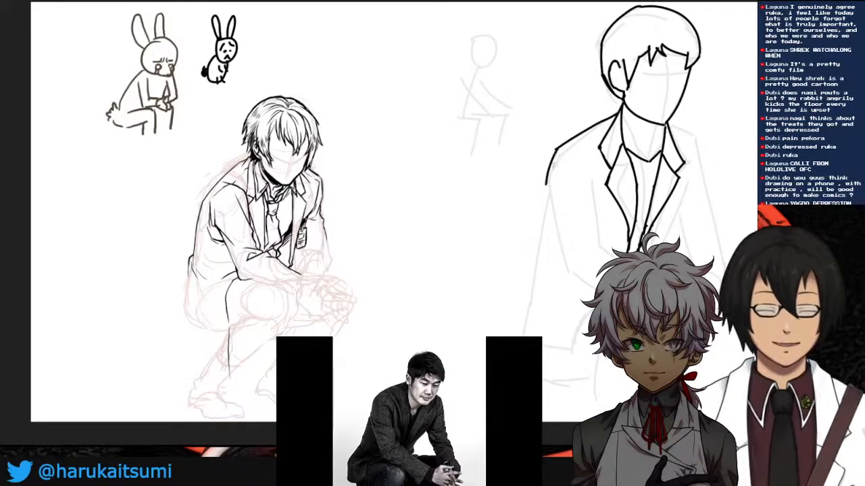
key("ctrl+z")
left_click_drag(555, 149, 549, 181)
key("ctrl+z")
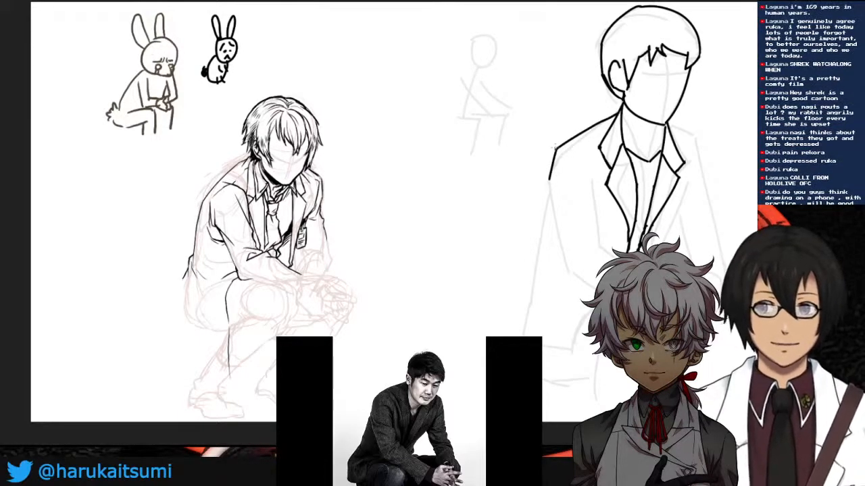
key("ctrl+z")
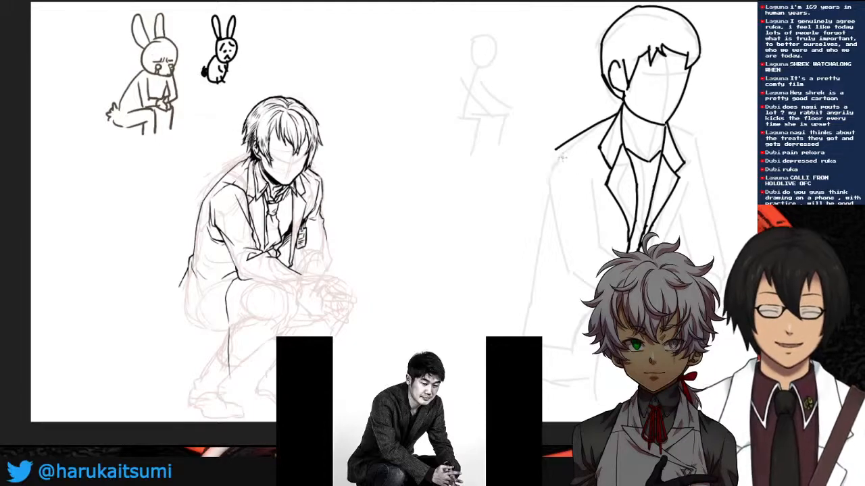
- Round off the outer end of the gray figure's near shoulder with a short downward curve
left_click_drag(557, 149, 550, 159)
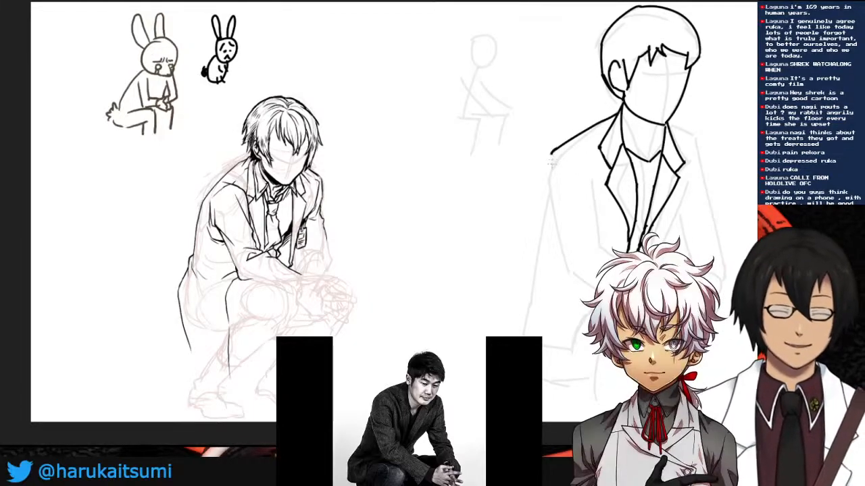
key("ctrl+z")
left_click_drag(556, 148, 548, 169)
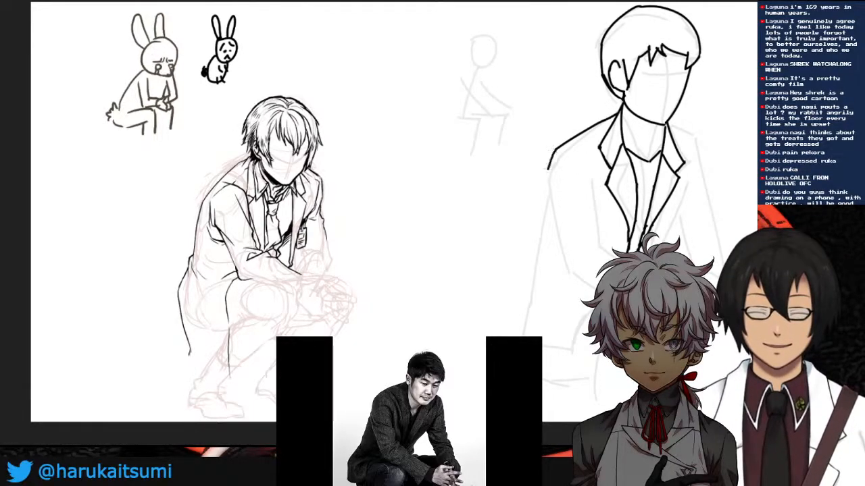
- Outline the red figure's rear trouser hem near the ankle and try a short far-shoulder stroke on the gray figure
left_click_drag(200, 375, 214, 378)
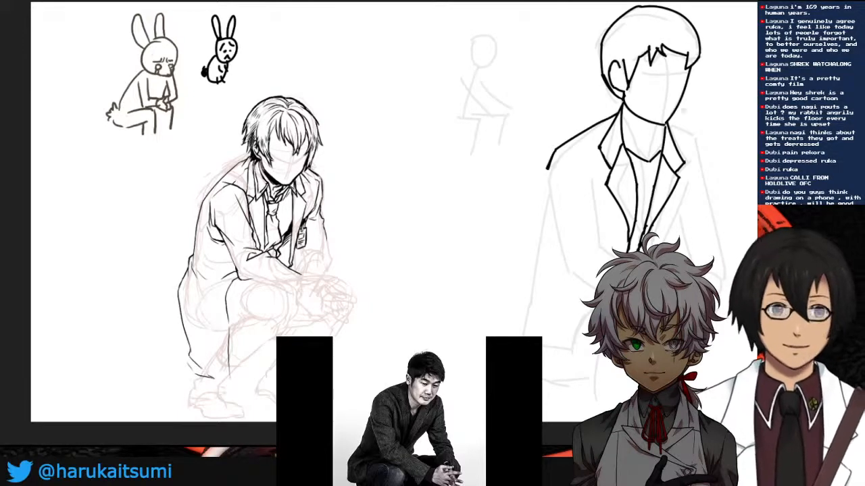
left_click_drag(673, 126, 687, 129)
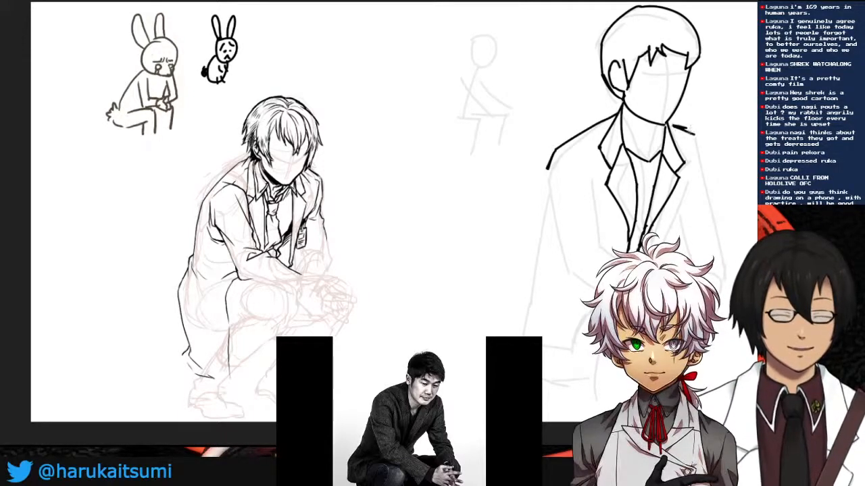
left_click_drag(184, 356, 189, 387)
key("ctrl+z")
key("ctrl+z")
key("ctrl+z")
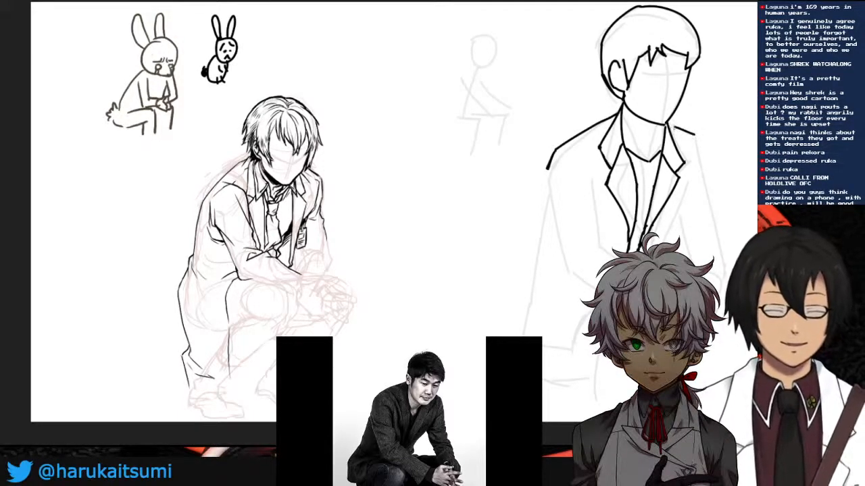
key("ctrl+z")
- Draw the gray figure's far shoulder from the collar and continue the outer sleeve line down past the elbow
mouse_move(670, 123)
left_mouse_down()
mouse_move(697, 133)
mouse_move(700, 158)
left_mouse_up()
key("ctrl+z")
key("ctrl+z")
key("ctrl+z")
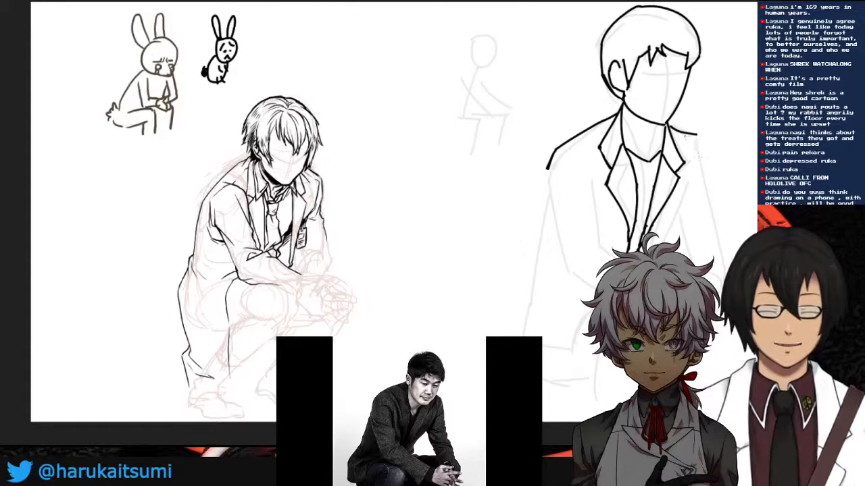
key("ctrl+z")
mouse_move(668, 124)
left_mouse_down()
mouse_move(695, 139)
mouse_move(714, 216)
left_mouse_up()
key("ctrl+z")
key("ctrl+z")
mouse_move(670, 124)
left_mouse_down()
mouse_move(696, 136)
mouse_move(717, 284)
left_mouse_up()
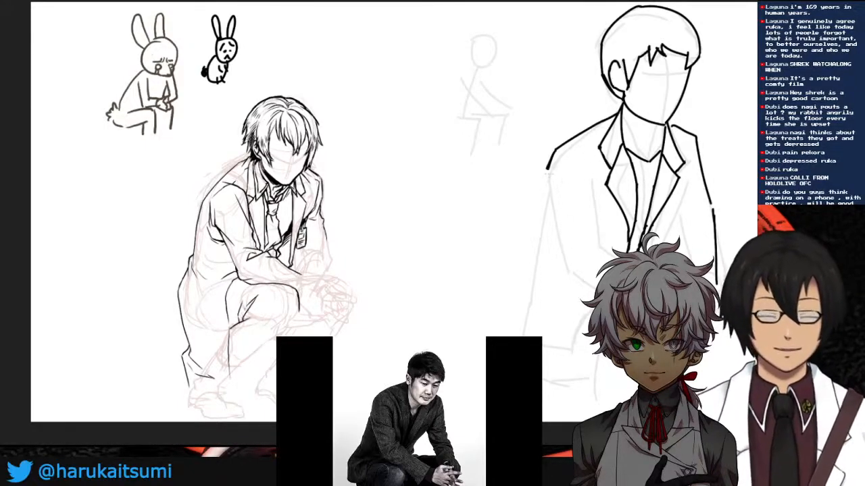
- Draw the gray figure's near sleeve edge from the shoulder down to the elbow and bend it toward the forearm
left_click_drag(546, 170, 594, 284)
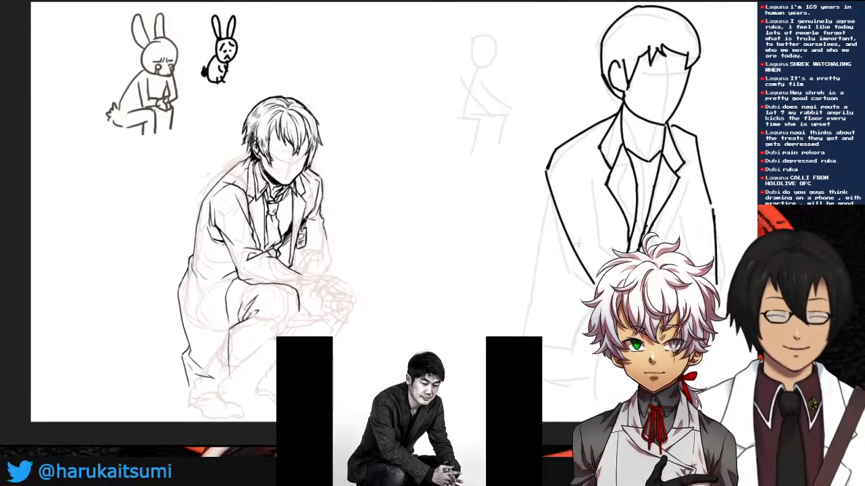
key("ctrl+z")
left_click_drag(545, 170, 577, 274)
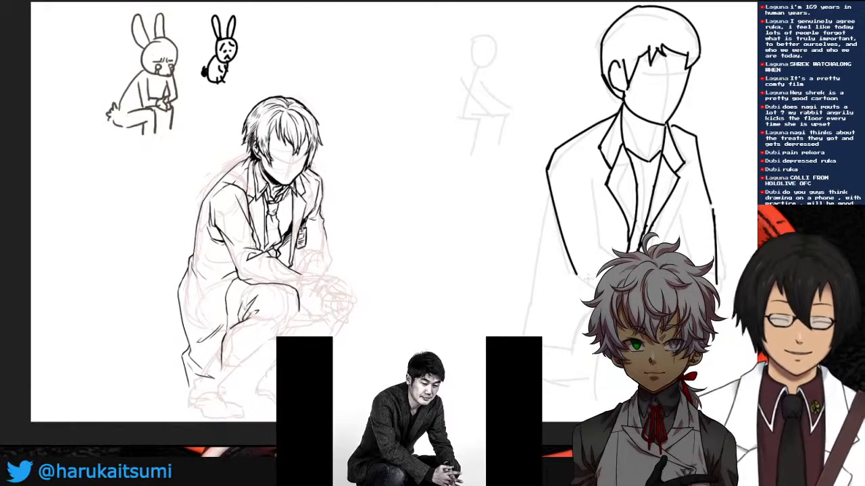
left_click_drag(573, 271, 597, 293)
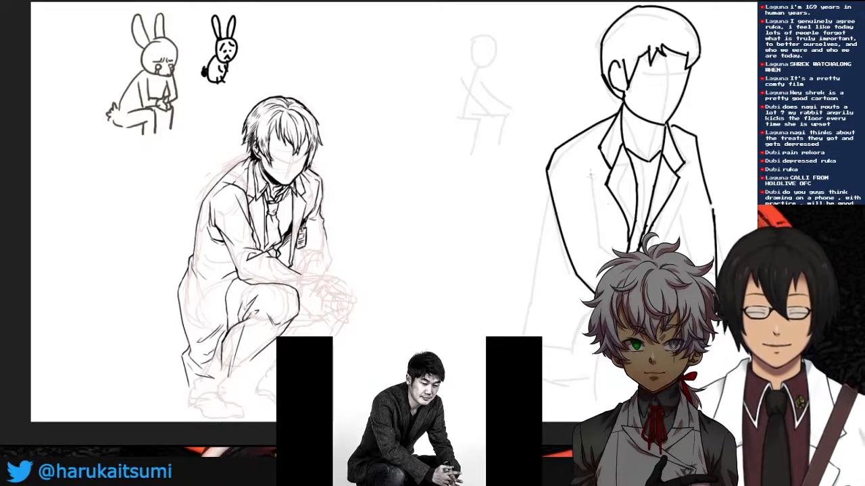
- Try an inner sleeve line on the gray figure between the near arm and the lapel
left_click_drag(590, 175, 605, 260)
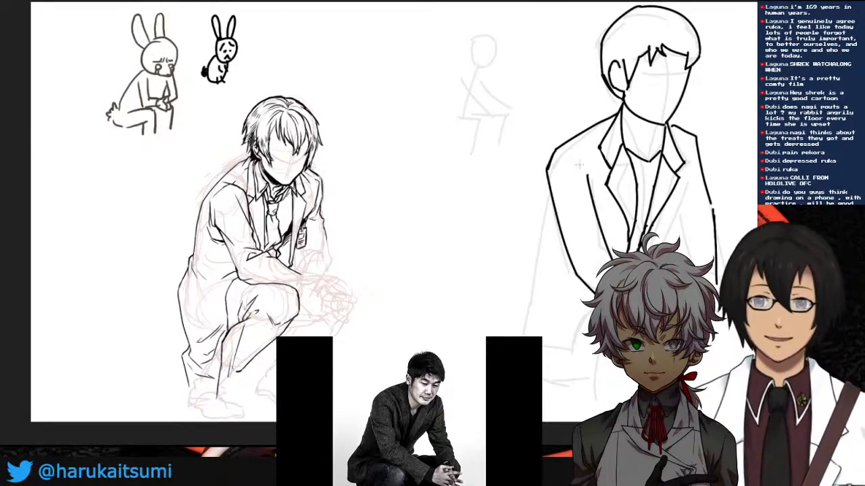
key("ctrl+z")
left_click_drag(590, 179, 612, 264)
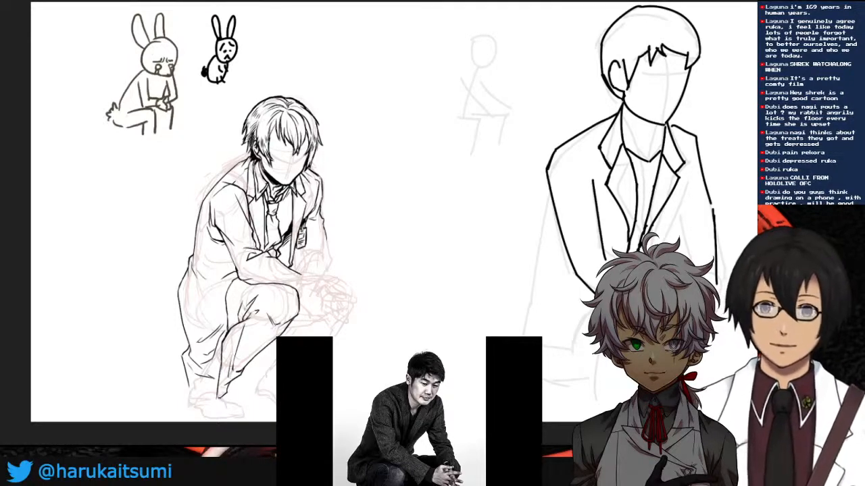
- Extend the red figure's rear trouser cuff with a flared line running down to the heel
mouse_move(185, 367)
left_mouse_down()
mouse_move(177, 404)
mouse_move(200, 414)
left_mouse_up()
key("ctrl+z")
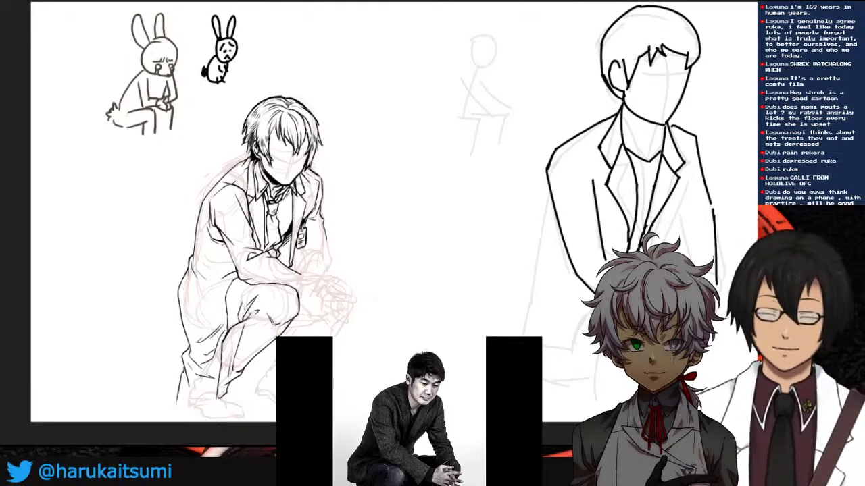
key("ctrl+z")
left_click_drag(182, 373, 171, 399)
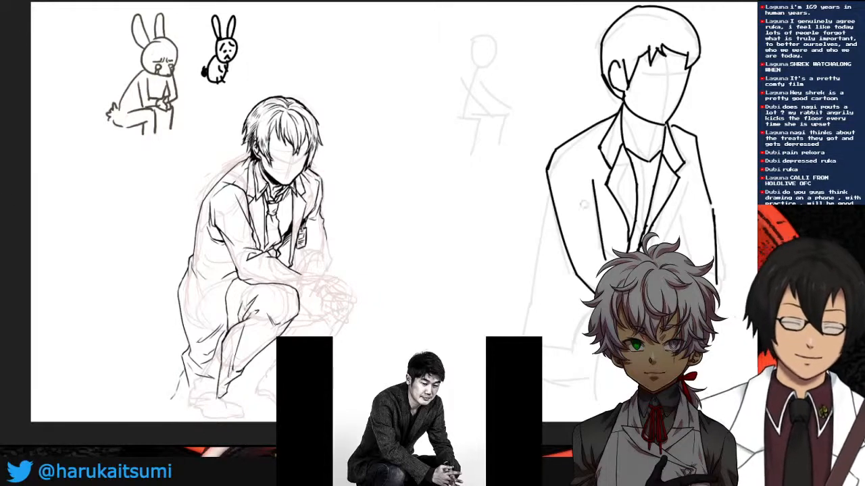
- Remove the gray figure's inner sleeve line and erase the lower part of the near sleeve edge
key("ctrl+z")
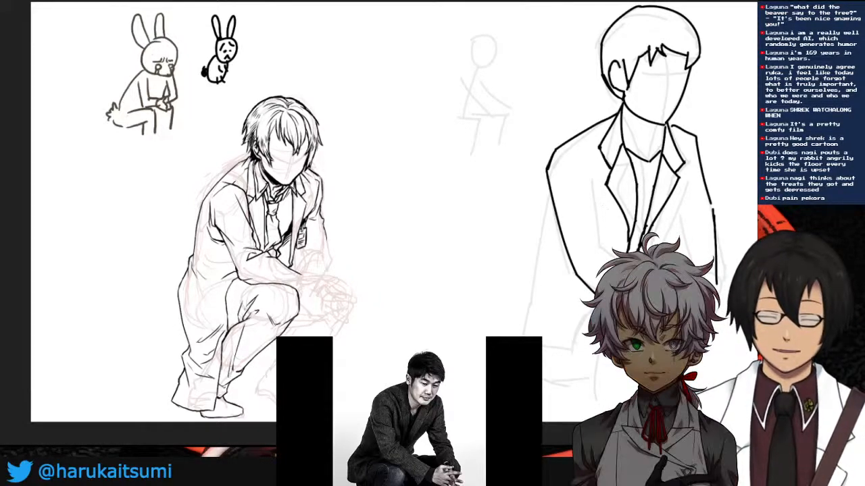
key("e")
mouse_move(564, 239)
left_mouse_down()
mouse_move(556, 218)
mouse_move(584, 284)
left_mouse_up()
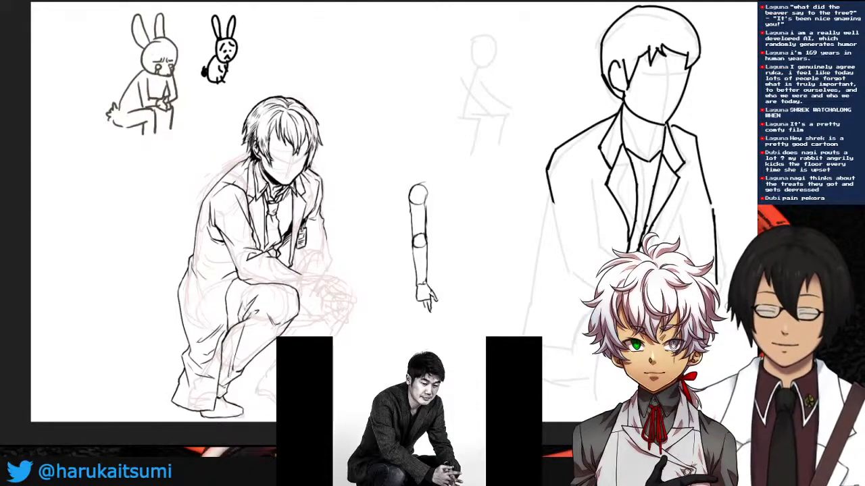
- Sketch an arm study with overlapping, twisting muscle shapes beside the simple jointed arm in the blank middle of the canvas
mouse_move(460, 179)
left_mouse_down()
mouse_move(456, 217)
mouse_move(476, 201)
mouse_move(448, 237)
mouse_move(447, 254)
left_mouse_up()
mouse_move(473, 206)
left_mouse_down()
mouse_move(456, 255)
mouse_move(462, 243)
mouse_move(447, 241)
mouse_move(444, 260)
mouse_move(467, 270)
left_mouse_up()
key("ctrl+z")
left_click_drag(462, 240, 474, 270)
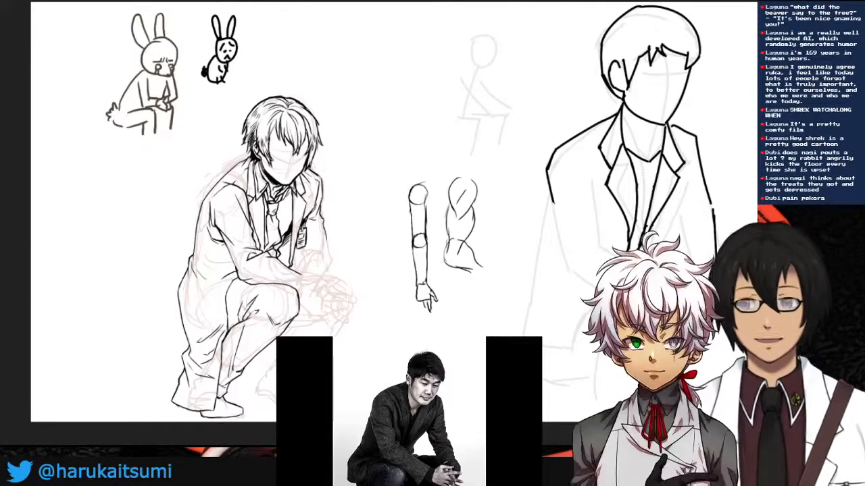
left_click_drag(455, 191, 469, 236)
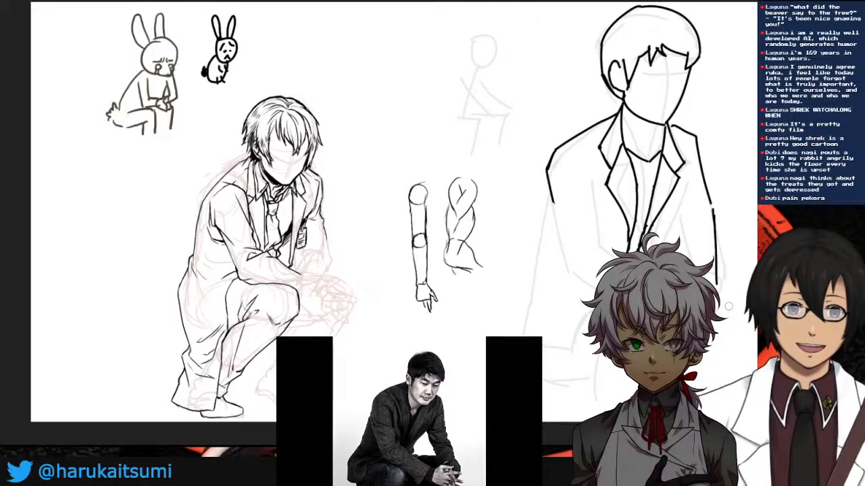
- Complete the muscular arm study's elbow and forearm, and trace its contours in red with pointing arrows and a rough hand
mouse_move(447, 240)
left_mouse_down()
mouse_move(442, 263)
mouse_move(451, 287)
mouse_move(465, 270)
mouse_move(466, 289)
mouse_move(463, 268)
mouse_move(478, 265)
mouse_move(472, 274)
mouse_move(447, 254)
mouse_move(460, 240)
left_mouse_up()
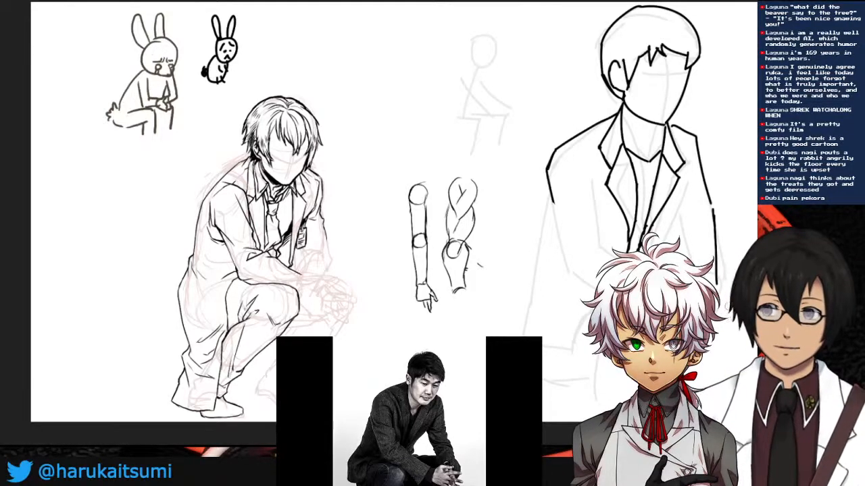
mouse_move(475, 179)
left_mouse_down()
mouse_move(457, 174)
mouse_move(450, 207)
mouse_move(467, 213)
mouse_move(486, 201)
left_mouse_up()
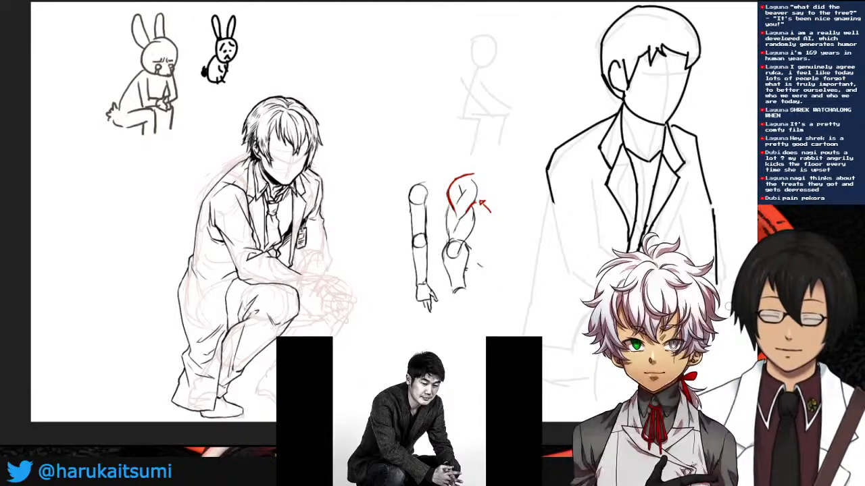
left_click_drag(463, 161, 464, 171)
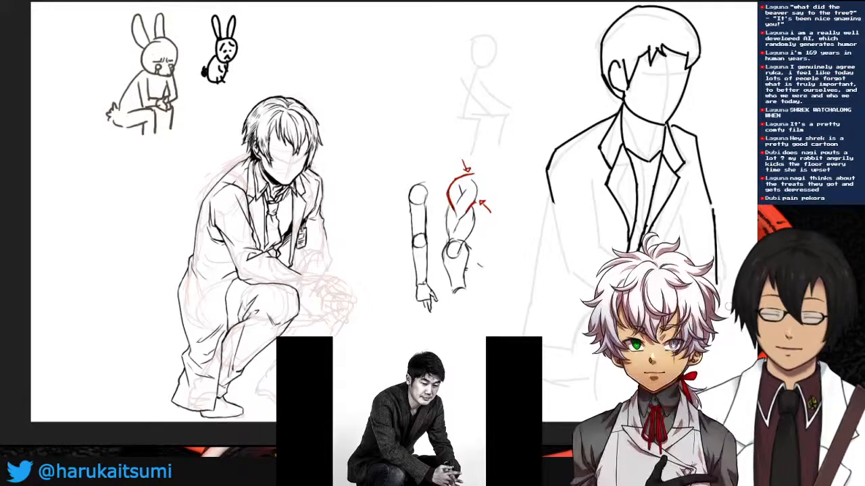
left_click_drag(447, 206, 448, 242)
mouse_move(473, 204)
left_mouse_down()
mouse_move(466, 242)
mouse_move(478, 240)
mouse_move(448, 253)
mouse_move(460, 252)
mouse_move(466, 270)
mouse_move(448, 280)
mouse_move(452, 296)
mouse_move(462, 288)
mouse_move(453, 318)
mouse_move(469, 291)
mouse_move(467, 314)
mouse_move(466, 305)
left_mouse_up()
mouse_move(450, 318)
left_mouse_down()
mouse_move(470, 315)
mouse_move(477, 294)
mouse_move(466, 323)
left_mouse_up()
left_click_drag(474, 316, 471, 332)
mouse_move(464, 315)
left_mouse_down()
mouse_move(469, 334)
mouse_move(454, 329)
mouse_move(461, 335)
left_mouse_up()
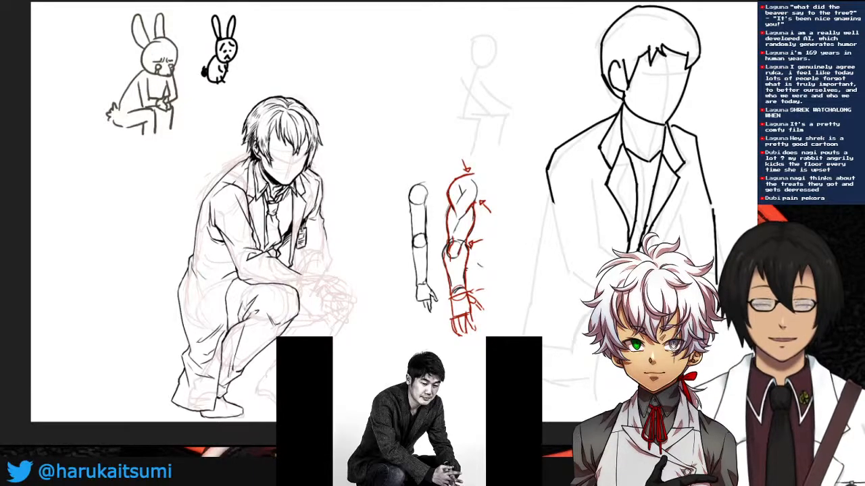
- Clear both arm studies and sketch a red mannequin in their place with a boxy torso, neck, round head and hip marks
key("Delete")
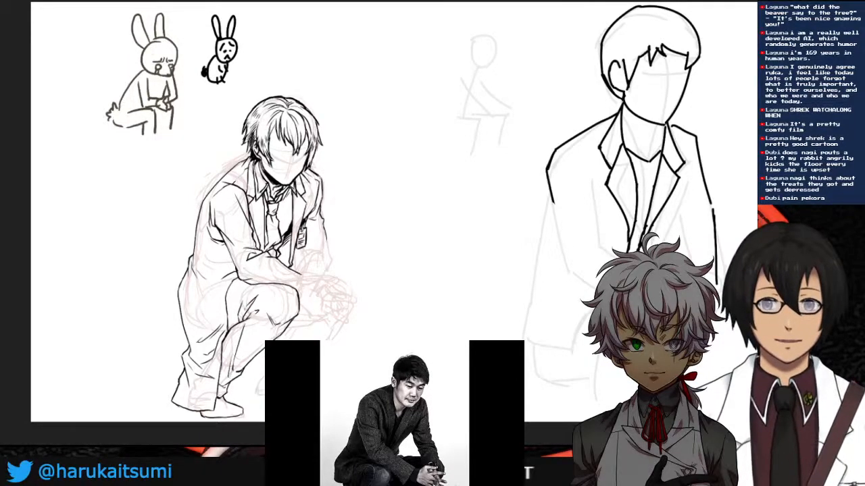
mouse_move(376, 179)
left_mouse_down()
mouse_move(462, 179)
mouse_move(399, 240)
mouse_move(401, 261)
mouse_move(445, 266)
mouse_move(406, 257)
left_mouse_up()
key("ctrl+z")
left_click_drag(397, 222, 400, 258)
left_click_drag(402, 260, 450, 261)
left_click_drag(465, 184, 466, 259)
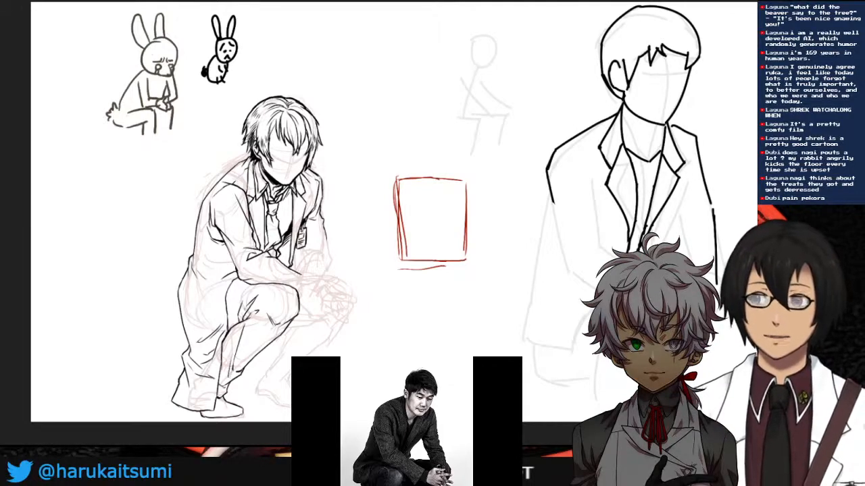
left_click_drag(396, 186, 398, 205)
mouse_move(421, 158)
left_mouse_down()
mouse_move(421, 177)
mouse_move(442, 178)
left_mouse_up()
left_click_drag(429, 115, 417, 122)
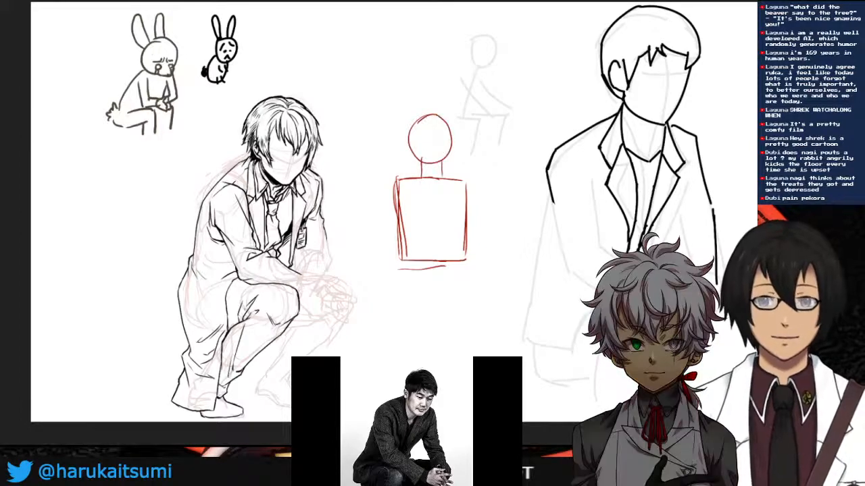
left_click_drag(405, 258, 405, 273)
left_click_drag(462, 256, 462, 268)
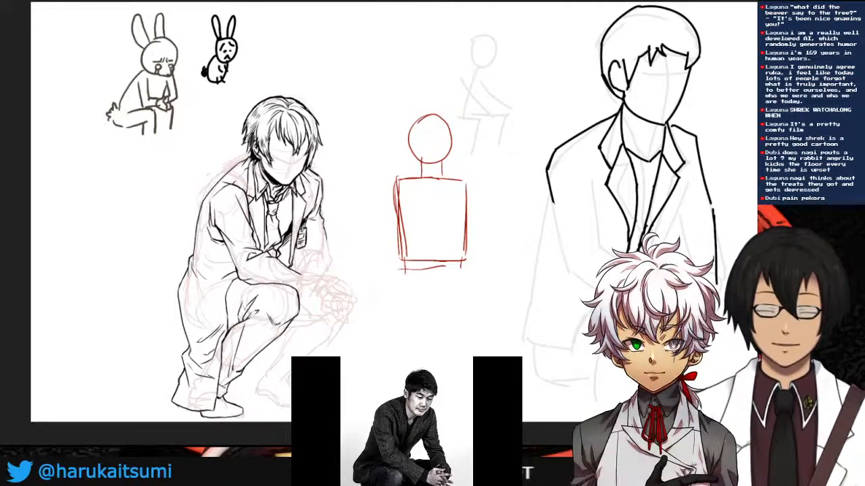
- Add red guide lines for the chest muscles, rib arch, waist curves and shoulder edge inside the boxy torso
mouse_move(397, 178)
left_mouse_down()
mouse_move(414, 215)
mouse_move(433, 230)
mouse_move(467, 181)
mouse_move(431, 191)
mouse_move(448, 176)
mouse_move(426, 253)
mouse_move(430, 242)
left_mouse_up()
mouse_move(464, 211)
left_mouse_down()
mouse_move(442, 250)
mouse_move(404, 258)
left_mouse_up()
left_click_drag(454, 240, 461, 259)
left_click_drag(408, 251, 410, 262)
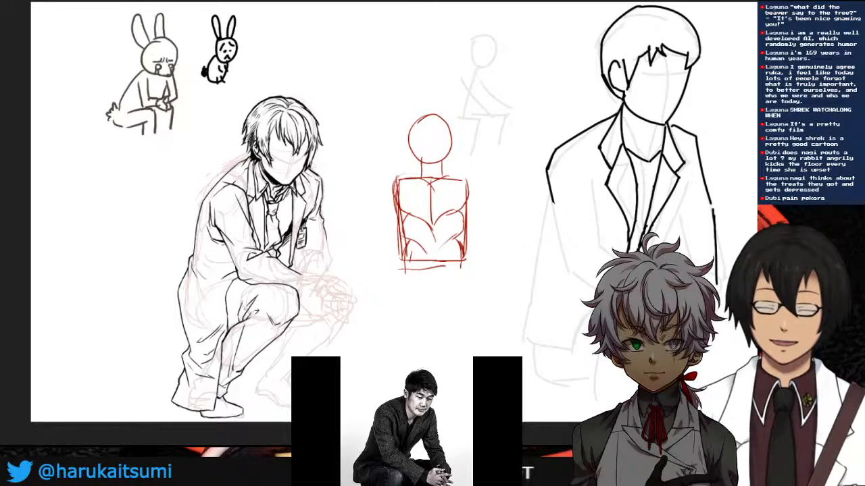
left_click_drag(401, 185, 399, 195)
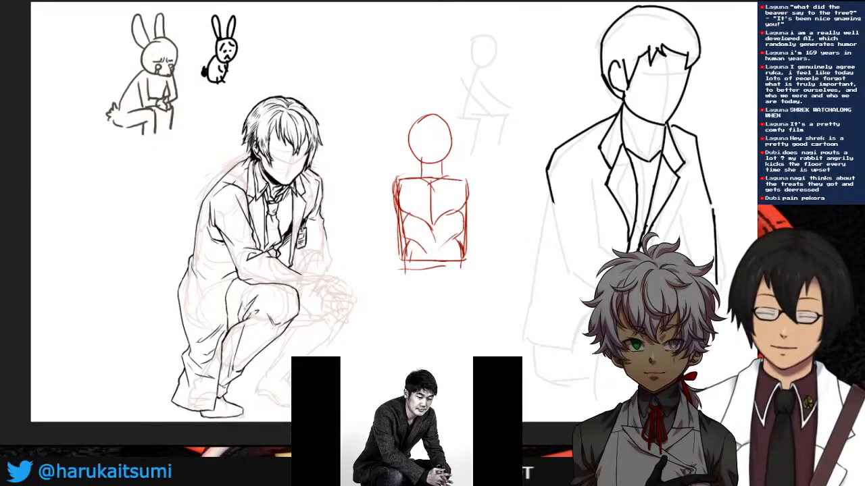
- Draw black chest, waist and abdominal muscle contours over the red torso guides
mouse_move(409, 178)
left_mouse_down()
mouse_move(397, 196)
mouse_move(409, 212)
left_mouse_up()
left_click_drag(412, 212, 466, 203)
mouse_move(415, 183)
left_mouse_down()
mouse_move(430, 177)
mouse_move(430, 203)
left_mouse_up()
left_click_drag(465, 179, 466, 193)
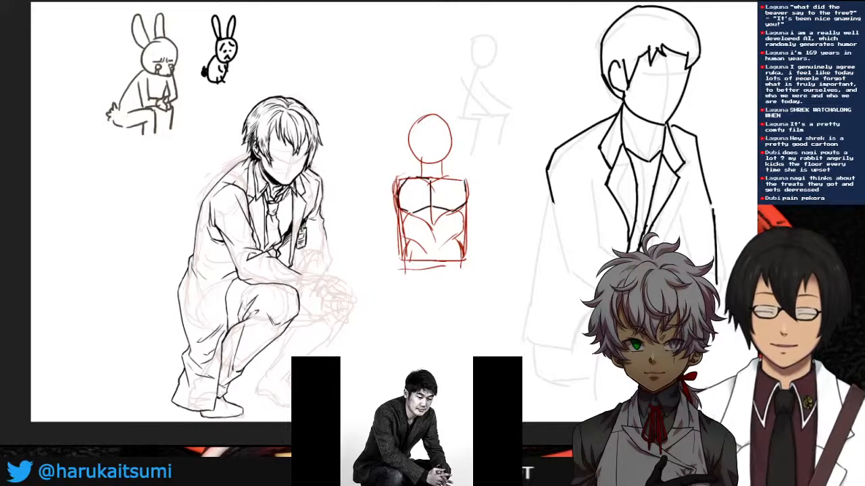
mouse_move(413, 212)
left_mouse_down()
mouse_move(427, 223)
mouse_move(450, 212)
mouse_move(410, 219)
mouse_move(401, 261)
left_mouse_up()
mouse_move(467, 203)
left_mouse_down()
mouse_move(446, 259)
mouse_move(427, 259)
left_mouse_up()
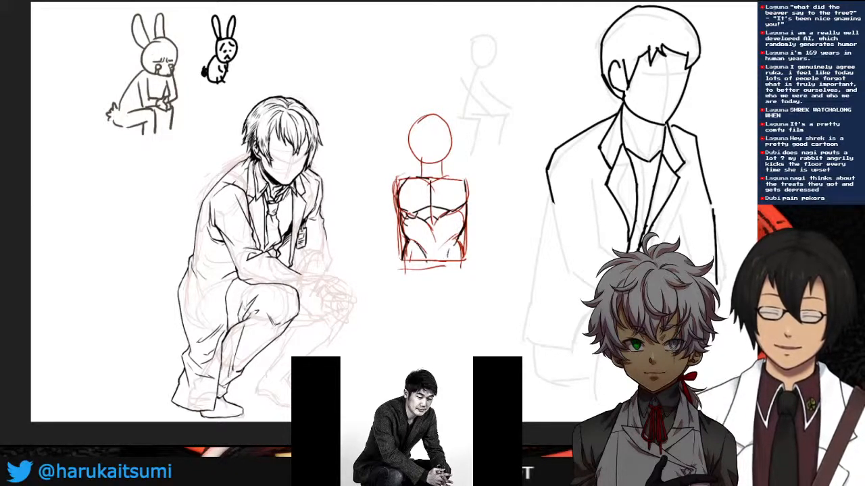
left_click_drag(463, 237, 466, 259)
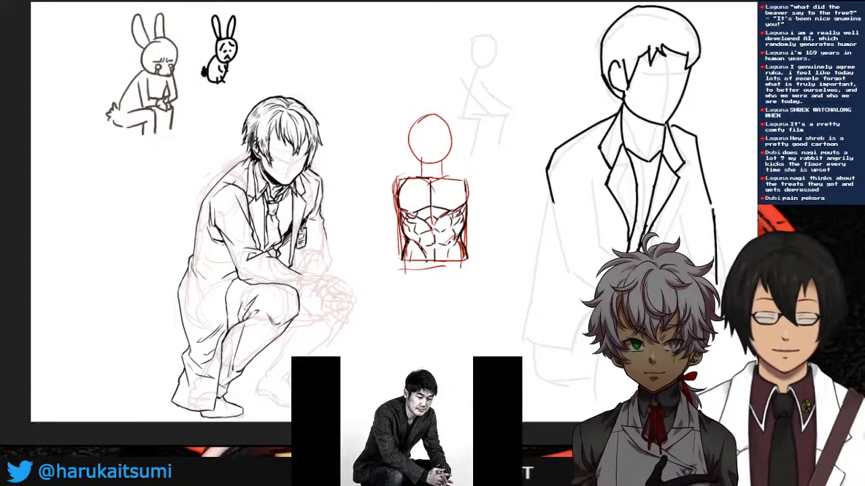
- Add black collarbone lines and an orange triangular guide linking the neck base to a marked point on each chest muscle
mouse_move(401, 181)
left_mouse_down()
mouse_move(453, 178)
mouse_move(467, 196)
left_mouse_up()
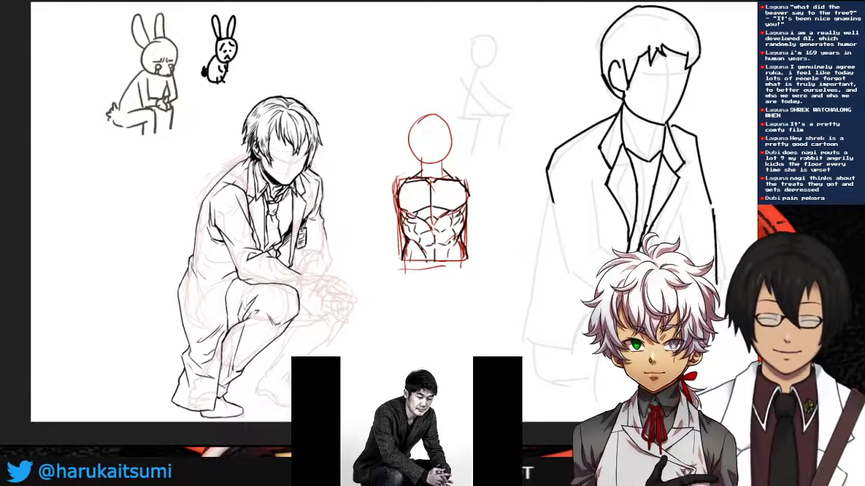
mouse_move(430, 183)
left_mouse_down()
mouse_move(409, 202)
mouse_move(458, 200)
left_mouse_up()
left_click(408, 202)
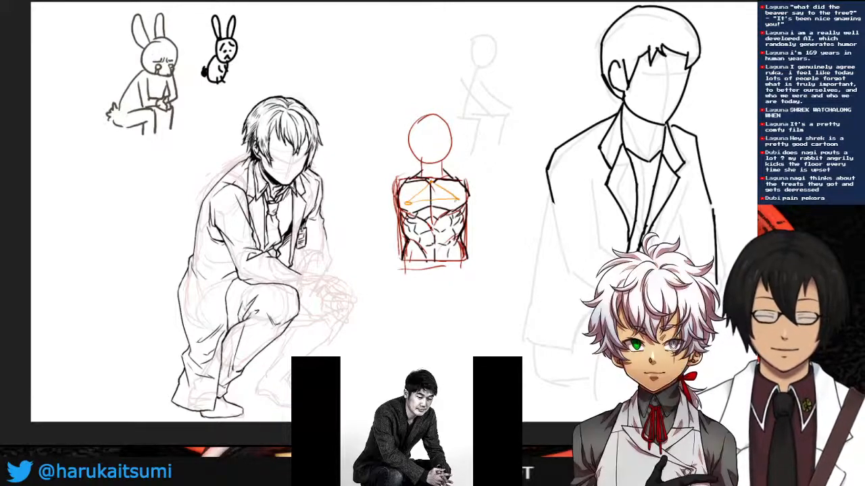
left_click(457, 201)
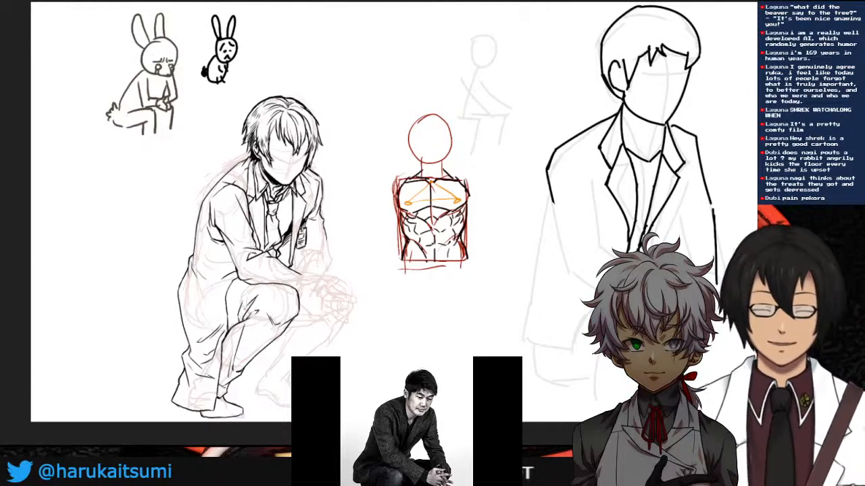
mouse_move(412, 200)
left_mouse_down()
mouse_move(428, 185)
mouse_move(455, 199)
left_mouse_up()
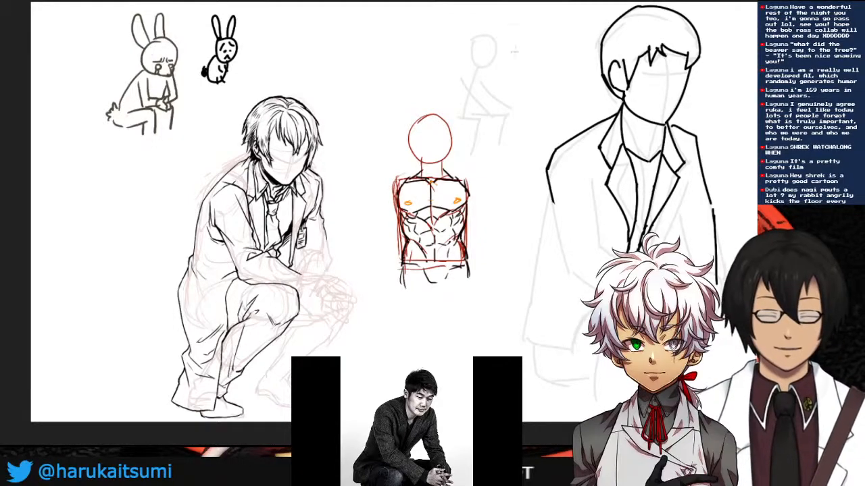
- Draw a light gray torso box beside the faded seated stick figure, redoing its uneven edges
left_click_drag(514, 45, 517, 99)
mouse_move(553, 39)
left_mouse_down()
mouse_move(561, 85)
mouse_move(577, 93)
left_mouse_up()
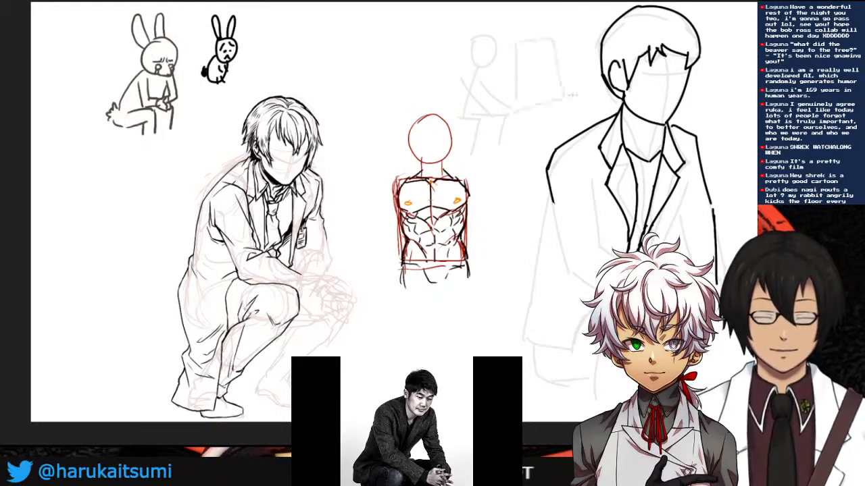
mouse_move(512, 44)
left_mouse_down()
mouse_move(547, 38)
mouse_move(516, 99)
mouse_move(567, 46)
left_mouse_up()
key("ctrl+z")
key("ctrl+z")
key("ctrl+z")
key("ctrl+z")
left_click_drag(564, 48, 565, 94)
left_click_drag(519, 106, 573, 102)
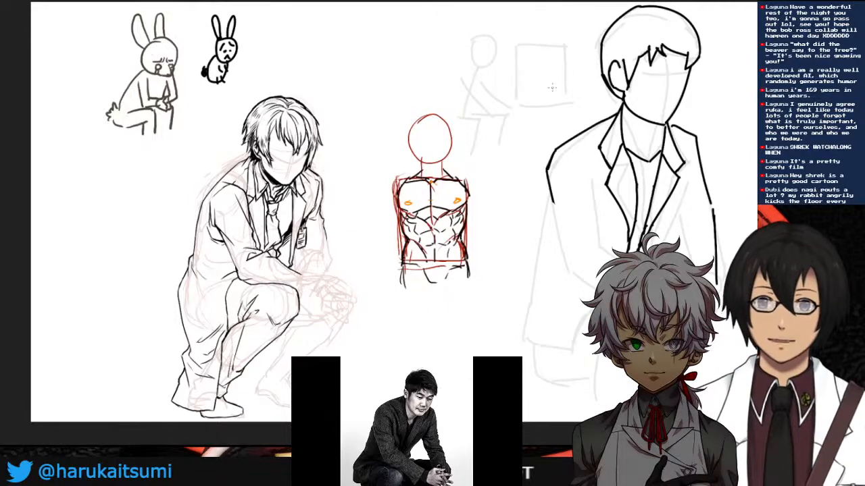
- Sketch a muscular arm in black hanging from one shoulder of the red mannequin's torso
mouse_move(404, 179)
left_mouse_down()
mouse_move(383, 189)
mouse_move(381, 204)
mouse_move(395, 206)
mouse_move(377, 224)
mouse_move(378, 241)
left_mouse_up()
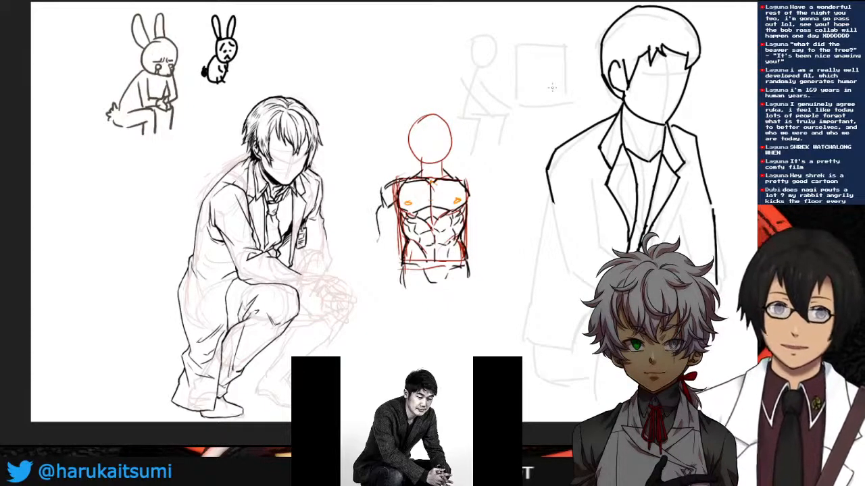
mouse_move(399, 211)
left_mouse_down()
mouse_move(393, 234)
mouse_move(373, 248)
left_mouse_up()
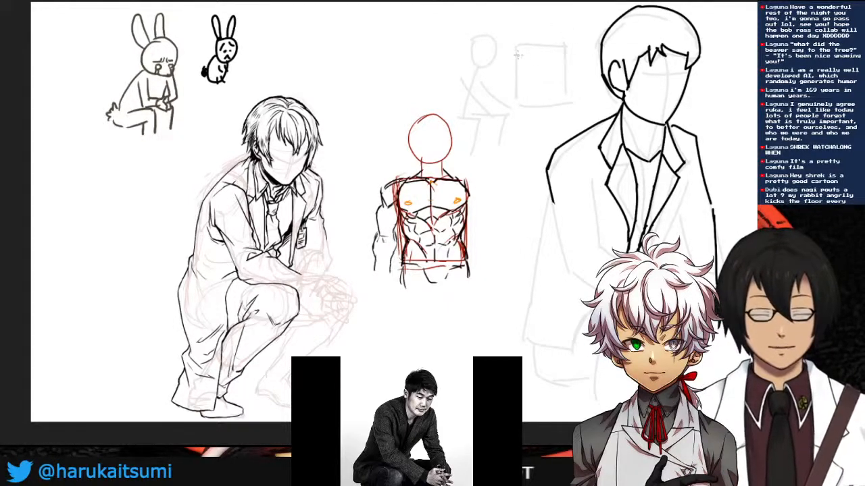
- Sketch curved chest muscles and abdomen lines inside the light gray torso box, redoing the first chest strokes
mouse_move(517, 61)
left_mouse_down()
mouse_move(559, 64)
mouse_move(541, 71)
mouse_move(563, 51)
mouse_move(551, 70)
mouse_move(555, 63)
mouse_move(524, 65)
mouse_move(539, 74)
mouse_move(559, 56)
left_mouse_up()
key("ctrl+z")
key("ctrl+z")
key("ctrl+z")
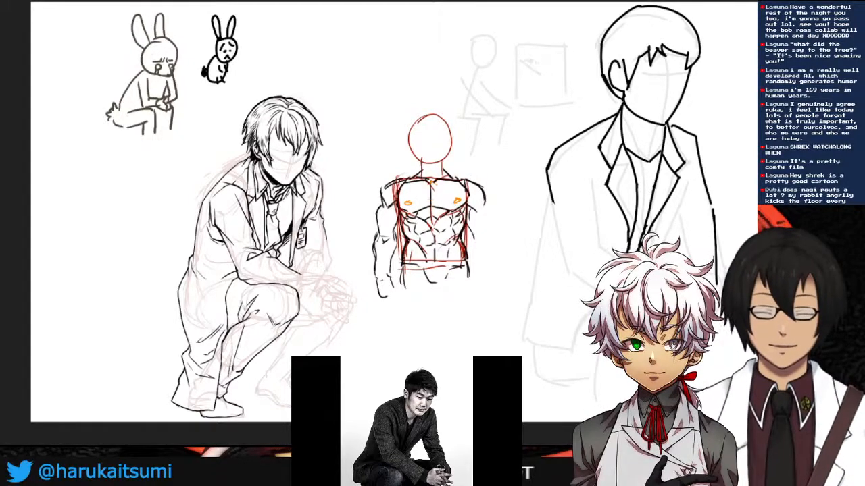
key("ctrl+z")
left_click_drag(521, 66, 539, 72)
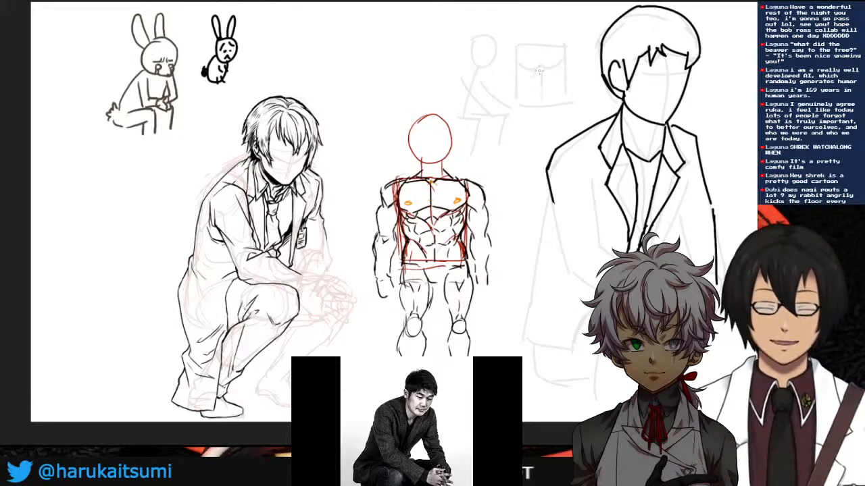
left_click_drag(553, 77, 552, 104)
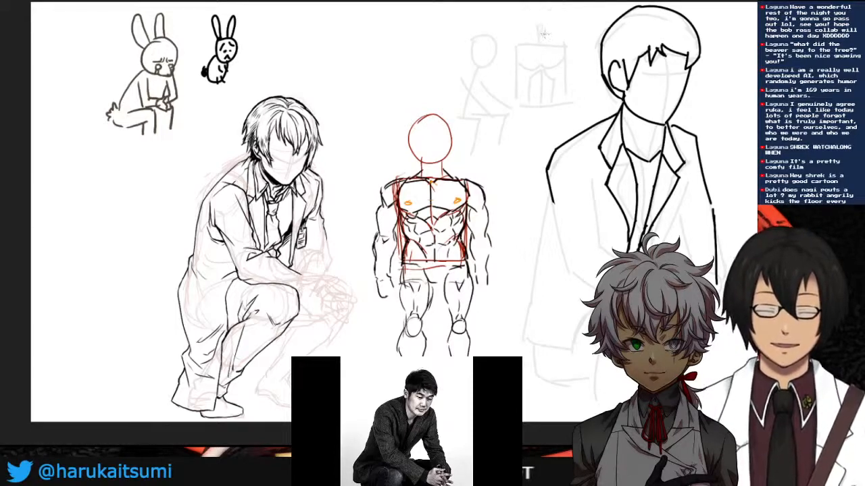
- Add a neck and head above the light gray torso box, redrawing the first neck strokes
mouse_move(541, 15)
left_mouse_down()
mouse_move(531, 22)
mouse_move(538, 31)
left_mouse_up()
mouse_move(543, 12)
left_mouse_down()
mouse_move(555, 23)
mouse_move(543, 39)
mouse_move(551, 27)
left_mouse_up()
key("ctrl+z")
key("ctrl+z")
mouse_move(539, 15)
left_mouse_down()
mouse_move(532, 22)
mouse_move(552, 32)
left_mouse_up()
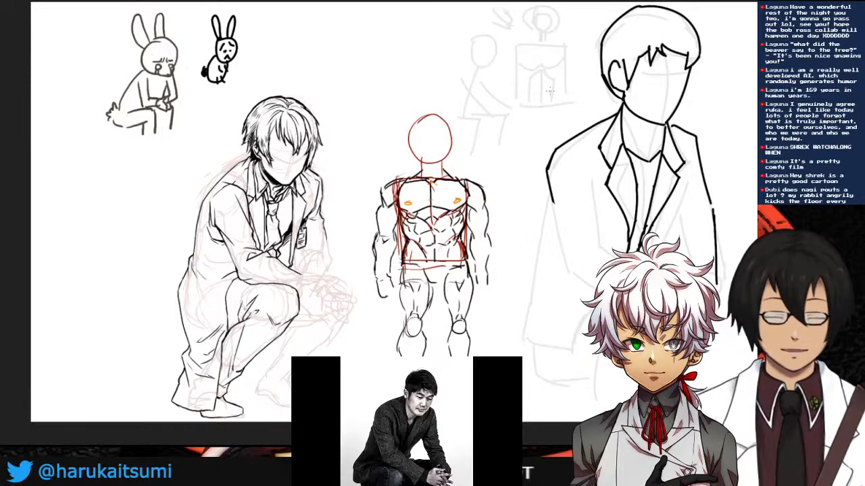
- Clear the muscular mannequin study and sketch a rounded rib cage joined to a pelvis by a curved spine
key("Delete")
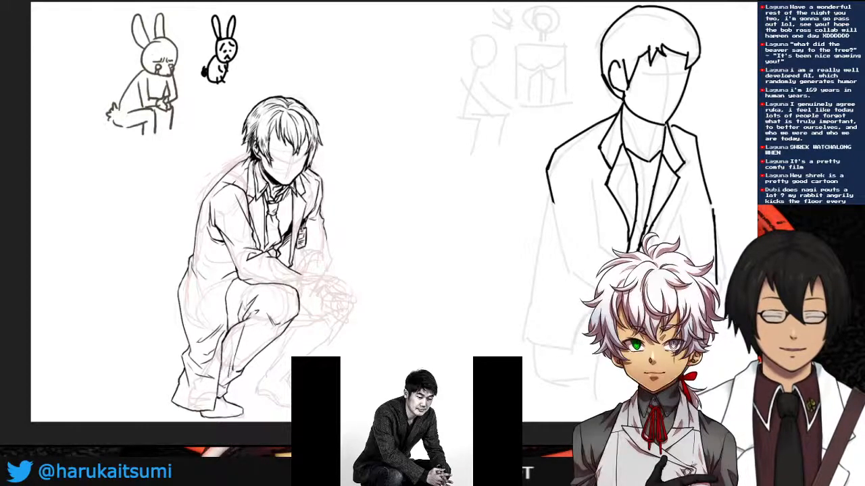
mouse_move(393, 181)
left_mouse_down()
mouse_move(424, 192)
mouse_move(370, 222)
mouse_move(397, 245)
mouse_move(413, 235)
mouse_move(424, 244)
left_mouse_up()
mouse_move(428, 193)
left_mouse_down()
mouse_move(432, 240)
mouse_move(437, 213)
left_mouse_up()
mouse_move(398, 189)
left_mouse_down()
mouse_move(388, 199)
mouse_move(405, 240)
mouse_move(403, 287)
left_mouse_up()
mouse_move(397, 238)
left_mouse_down()
mouse_move(389, 300)
mouse_move(369, 294)
mouse_move(415, 325)
mouse_move(418, 315)
left_mouse_up()
mouse_move(411, 283)
left_mouse_down()
mouse_move(401, 289)
mouse_move(423, 307)
left_mouse_up()
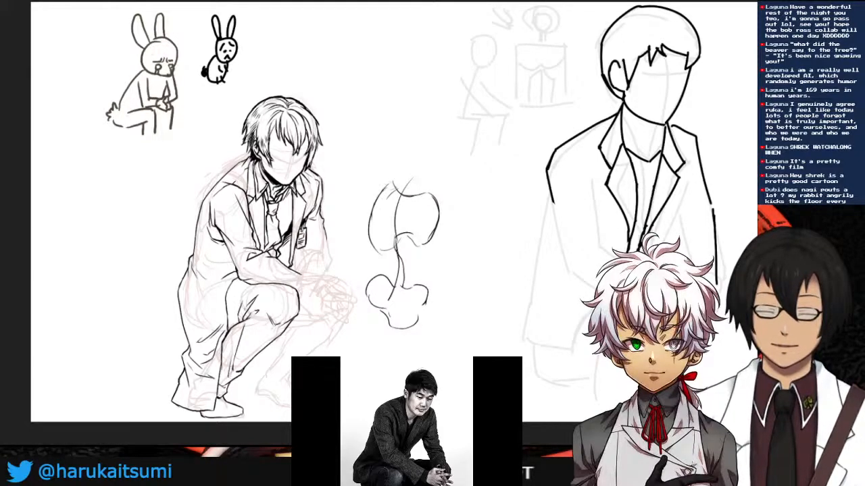
- Darken the rib cage's lower arch and draw both side contours of the torso from the ribs to the hips
mouse_move(370, 234)
left_mouse_down()
mouse_move(376, 249)
mouse_move(435, 232)
left_mouse_up()
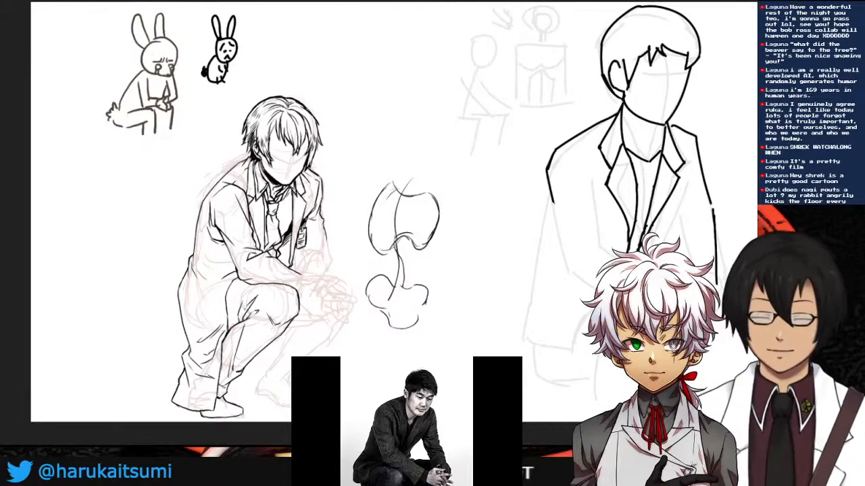
mouse_move(382, 192)
left_mouse_down()
mouse_move(397, 185)
mouse_move(379, 265)
mouse_move(388, 287)
left_mouse_up()
left_click_drag(379, 256, 363, 295)
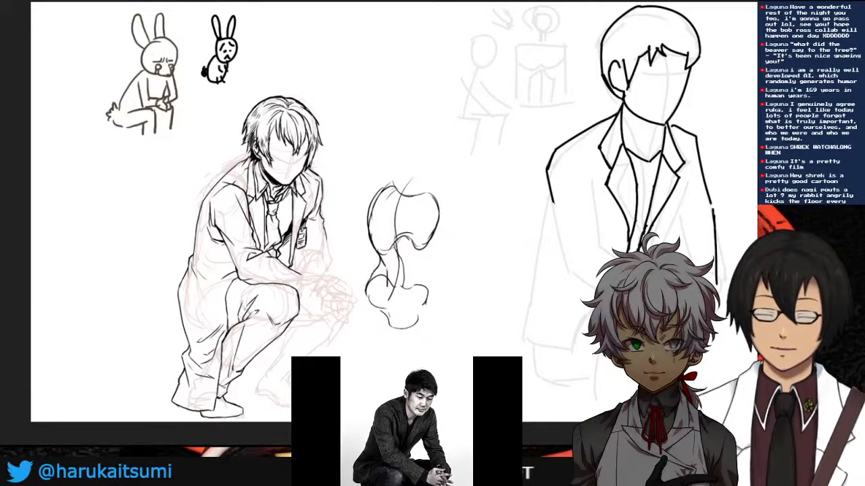
left_click_drag(439, 203, 431, 267)
left_click_drag(436, 227, 435, 239)
mouse_move(428, 269)
left_mouse_down()
mouse_move(418, 292)
mouse_move(423, 281)
mouse_move(431, 304)
left_mouse_up()
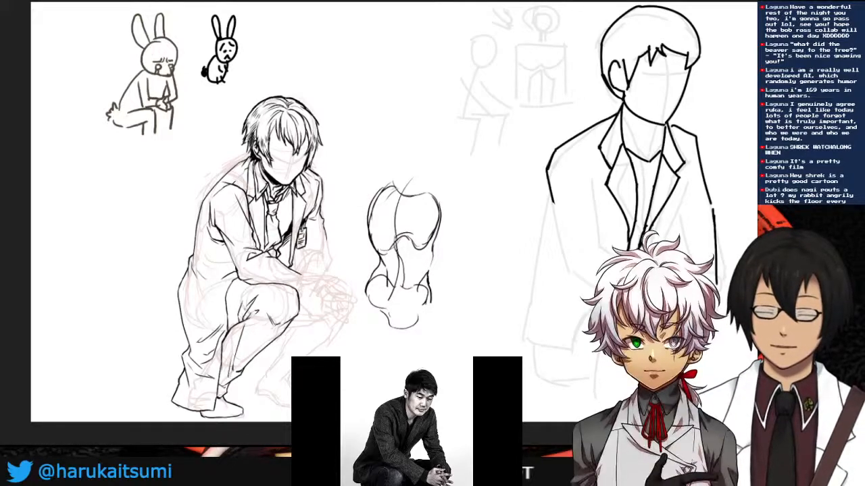
- Add abdominal muscle lines below the rib arch, undoing a stray stroke and a trial vertical line on the chest
mouse_move(393, 237)
left_mouse_down()
mouse_move(432, 242)
mouse_move(397, 267)
mouse_move(393, 280)
mouse_move(420, 276)
mouse_move(418, 284)
left_mouse_up()
mouse_move(406, 245)
left_mouse_down()
mouse_move(417, 258)
mouse_move(440, 262)
mouse_move(414, 242)
mouse_move(410, 286)
left_mouse_up()
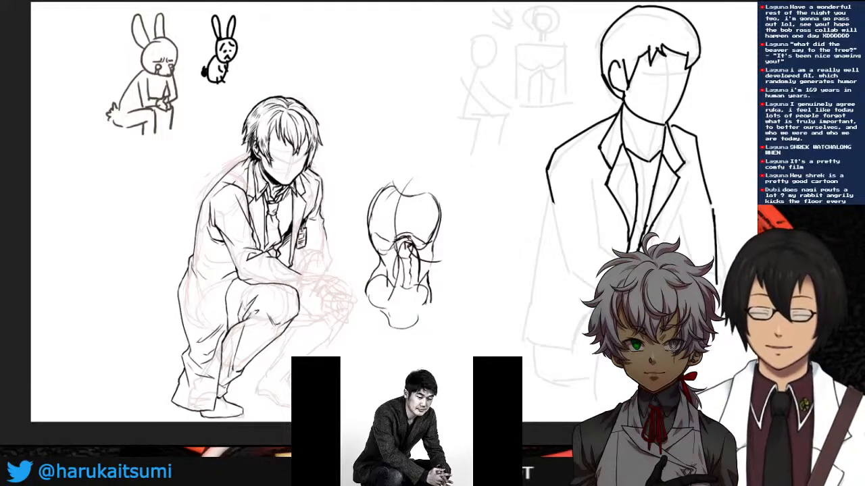
key("ctrl+z")
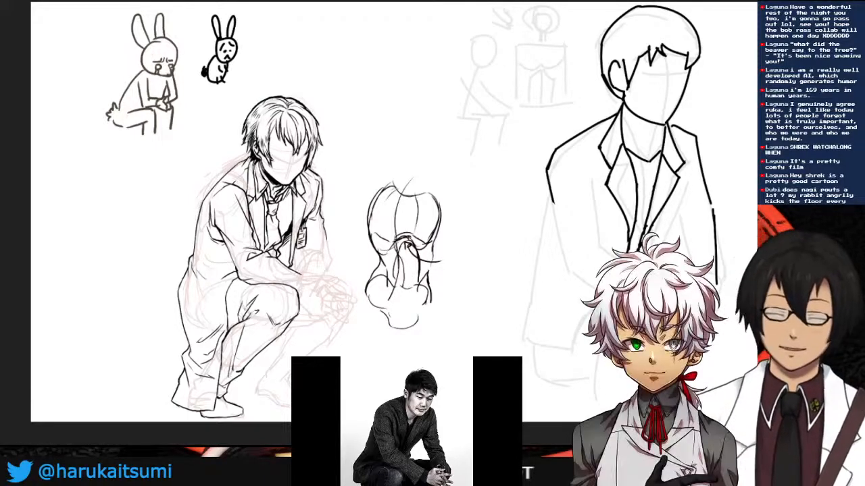
left_click_drag(413, 195, 411, 232)
key("ctrl+z")
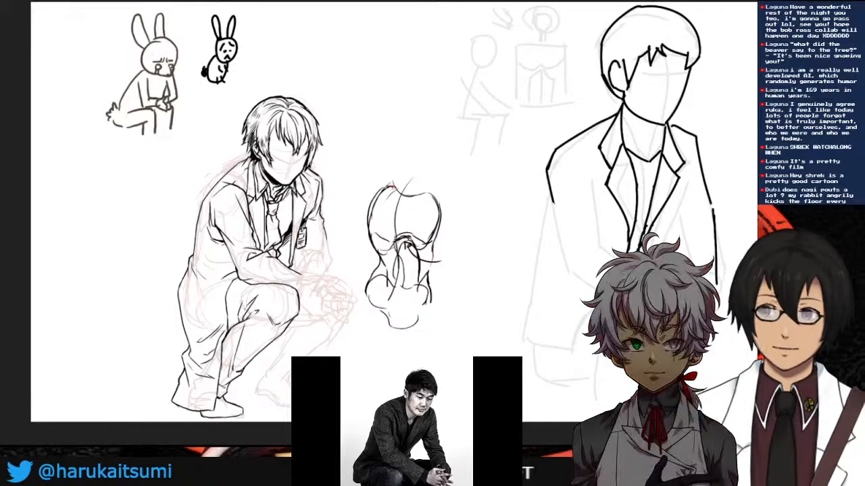
- Outline the rib cage in red and add curved rib lines across both of its halves
mouse_move(391, 184)
left_mouse_down()
mouse_move(399, 244)
mouse_move(435, 229)
mouse_move(407, 189)
mouse_move(392, 185)
left_mouse_up()
mouse_move(408, 236)
left_mouse_down()
mouse_move(412, 209)
mouse_move(409, 236)
left_mouse_up()
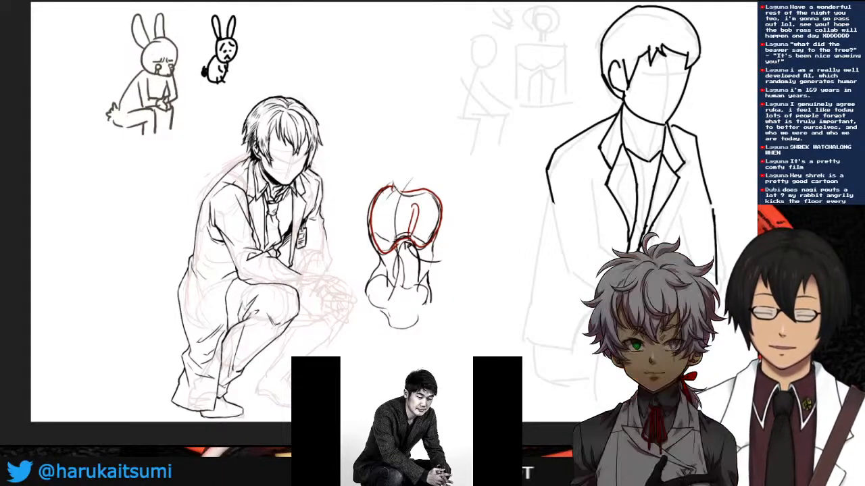
left_click_drag(378, 195, 396, 202)
left_click_drag(379, 209, 396, 214)
mouse_move(381, 220)
left_mouse_down()
mouse_move(400, 234)
mouse_move(432, 216)
left_mouse_up()
left_click_drag(418, 223, 431, 229)
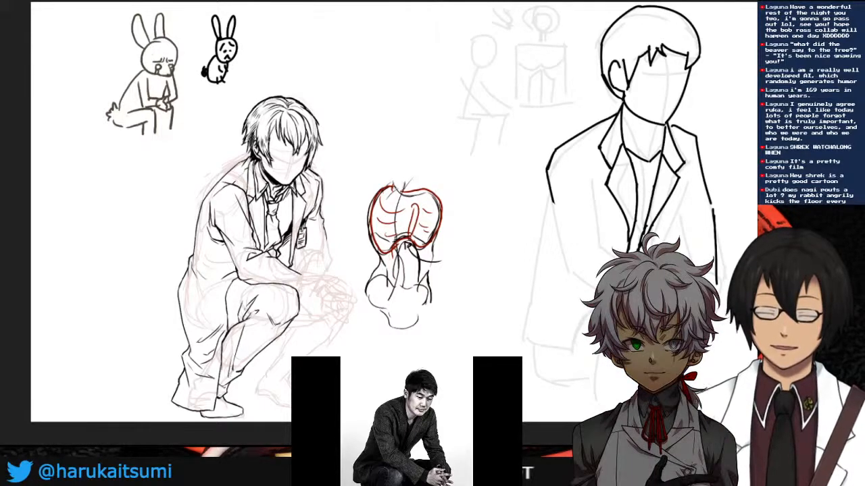
- Add a red head oval and neck, redraw the spine and pelvis in red, and erase the black waist lines of the torso study
mouse_move(414, 133)
left_mouse_down()
mouse_move(397, 167)
mouse_move(430, 139)
left_mouse_up()
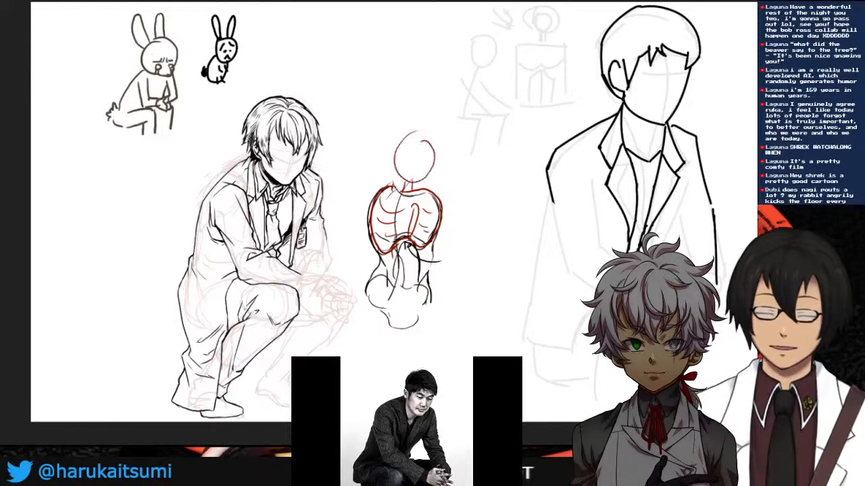
mouse_move(406, 243)
left_mouse_down()
mouse_move(391, 284)
mouse_move(366, 308)
mouse_move(387, 311)
mouse_move(414, 281)
mouse_move(433, 306)
mouse_move(413, 326)
mouse_move(390, 319)
mouse_move(388, 293)
mouse_move(414, 298)
left_mouse_up()
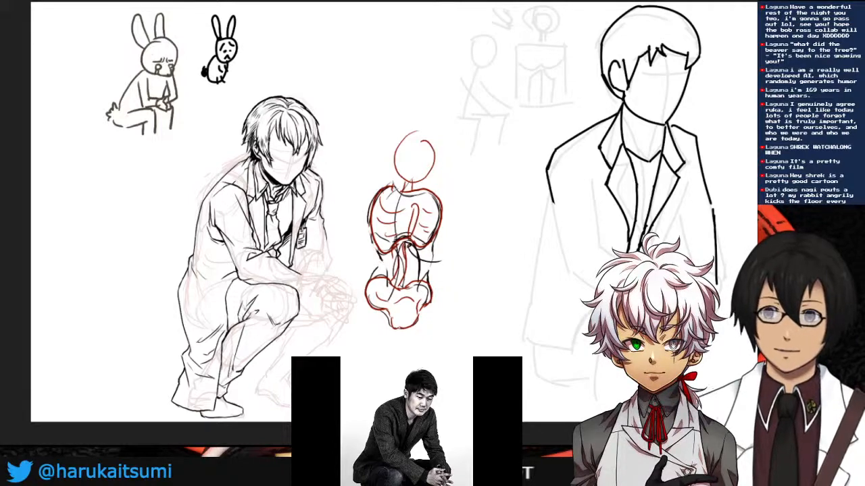
mouse_move(398, 275)
left_mouse_down()
mouse_move(404, 249)
mouse_move(429, 262)
mouse_move(426, 277)
left_mouse_up()
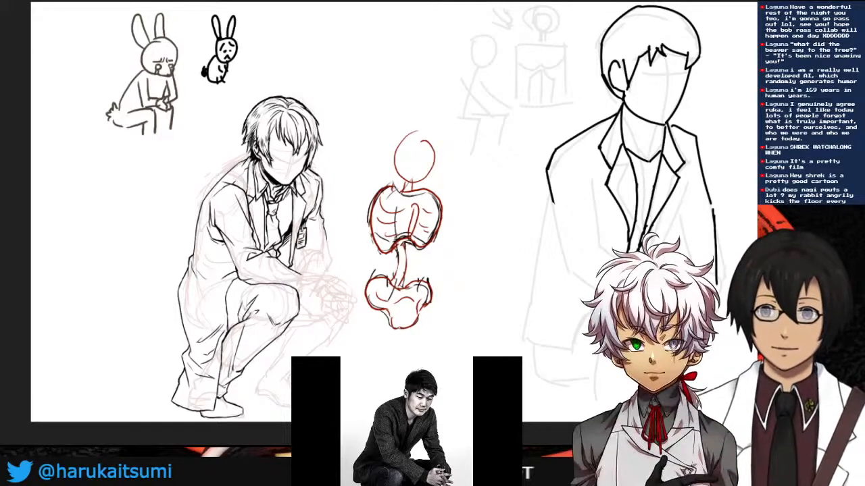
- Draw green body contours from the rib arch down both sides to the hips, with a small arrow pointing at the waist
left_click_drag(407, 246, 423, 267)
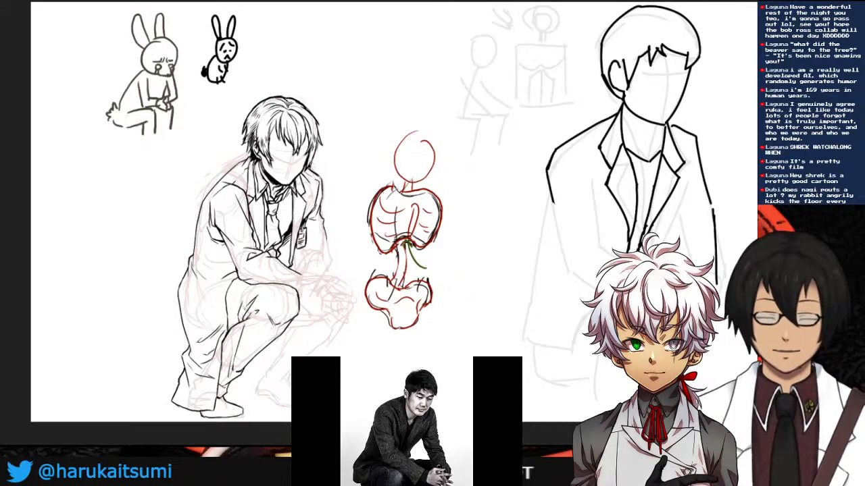
mouse_move(395, 248)
left_mouse_down()
mouse_move(393, 287)
mouse_move(417, 269)
mouse_move(410, 287)
left_mouse_up()
left_click_drag(370, 198, 391, 280)
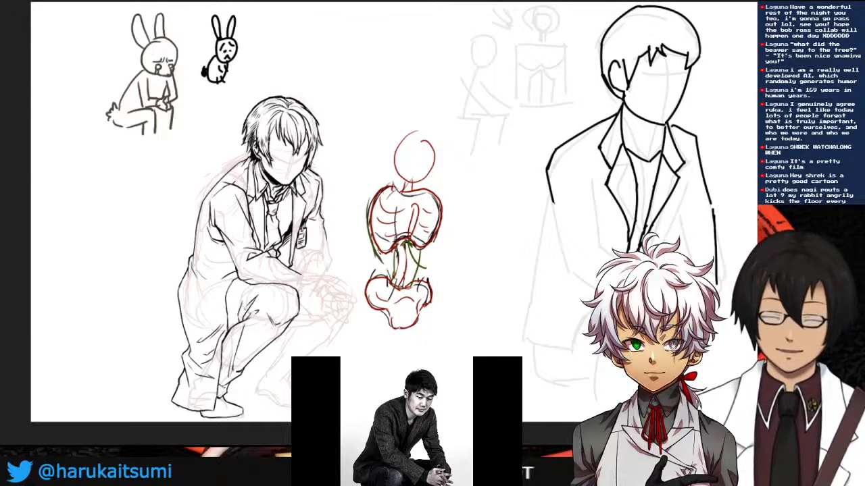
mouse_move(352, 255)
left_mouse_down()
mouse_move(375, 259)
mouse_move(364, 286)
left_mouse_up()
mouse_move(442, 201)
left_mouse_down()
mouse_move(424, 268)
mouse_move(432, 301)
left_mouse_up()
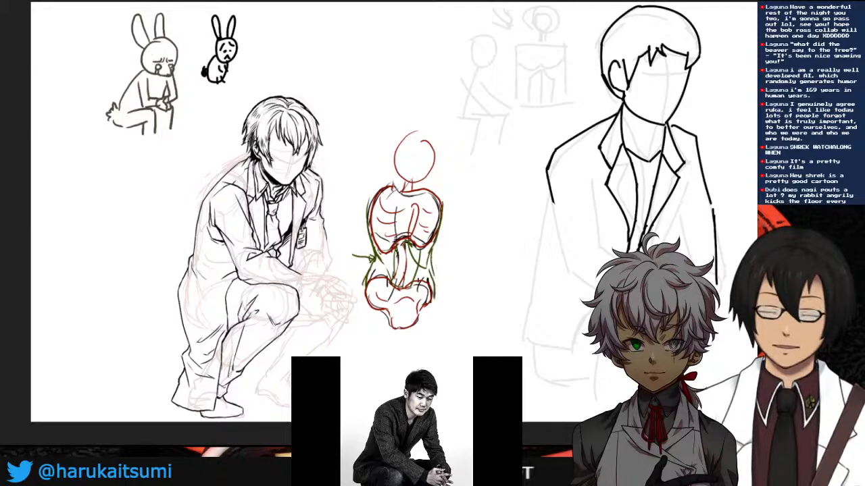
left_click_drag(367, 279, 365, 347)
left_click_drag(433, 298, 435, 309)
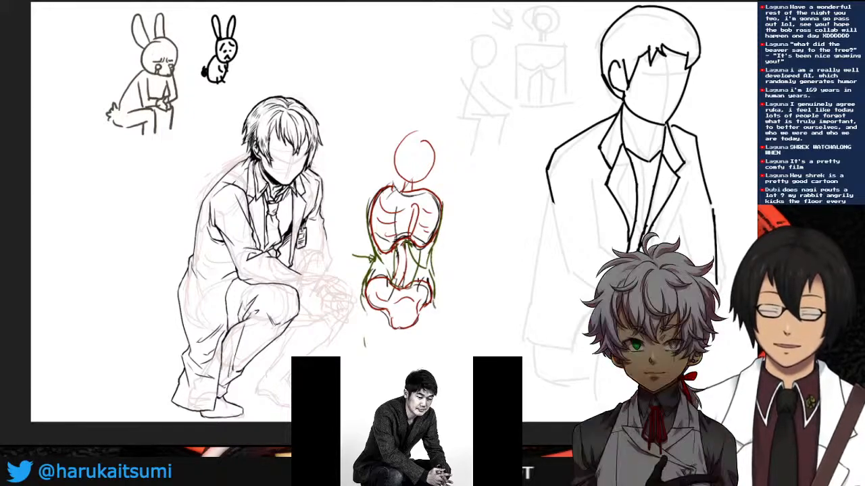
- Add the chest's centre line, lower chest edges, a grid of abdominal muscles and side muscle lines to the torso study
left_click_drag(372, 188, 366, 206)
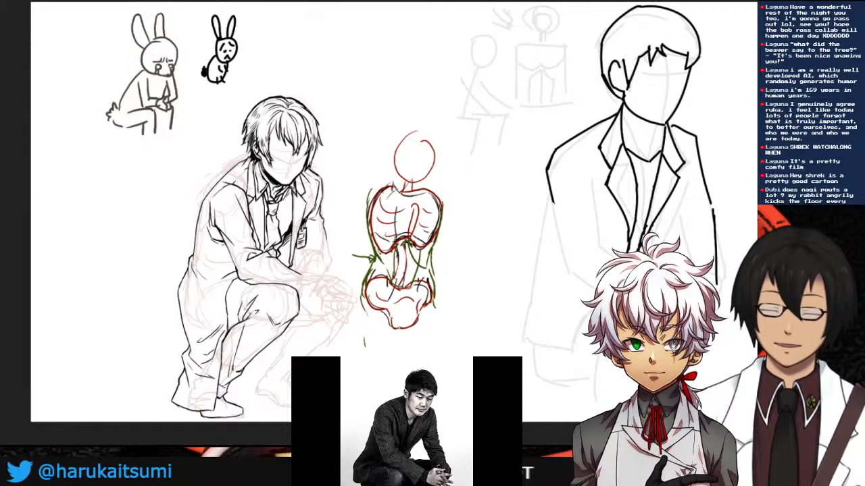
left_click_drag(414, 200, 410, 234)
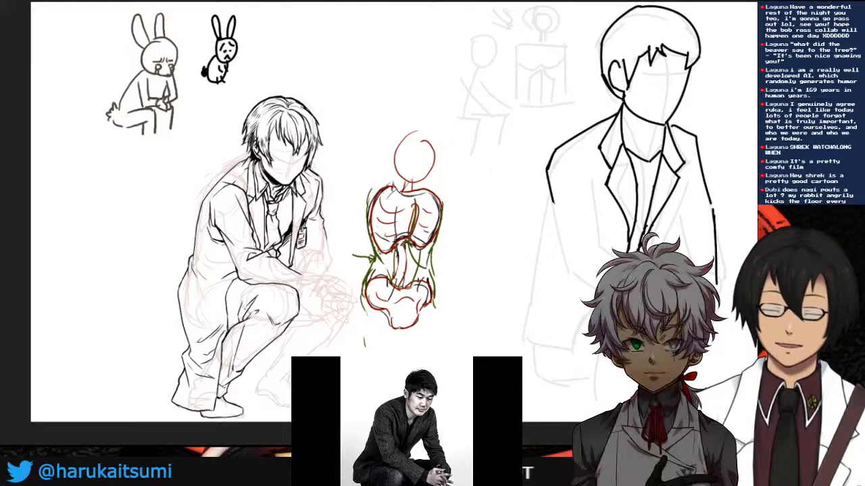
mouse_move(383, 237)
left_mouse_down()
mouse_move(409, 233)
mouse_move(428, 242)
mouse_move(390, 257)
left_mouse_up()
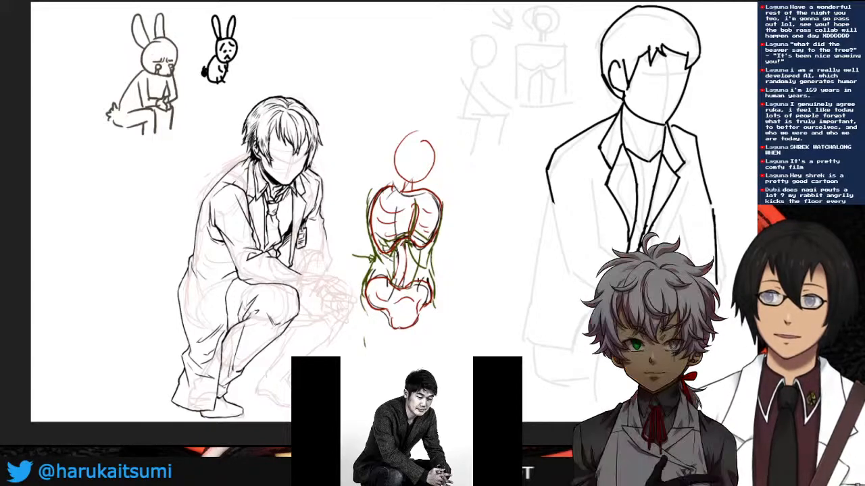
mouse_move(408, 251)
left_mouse_down()
mouse_move(407, 282)
mouse_move(418, 262)
mouse_move(417, 272)
mouse_move(393, 278)
left_mouse_up()
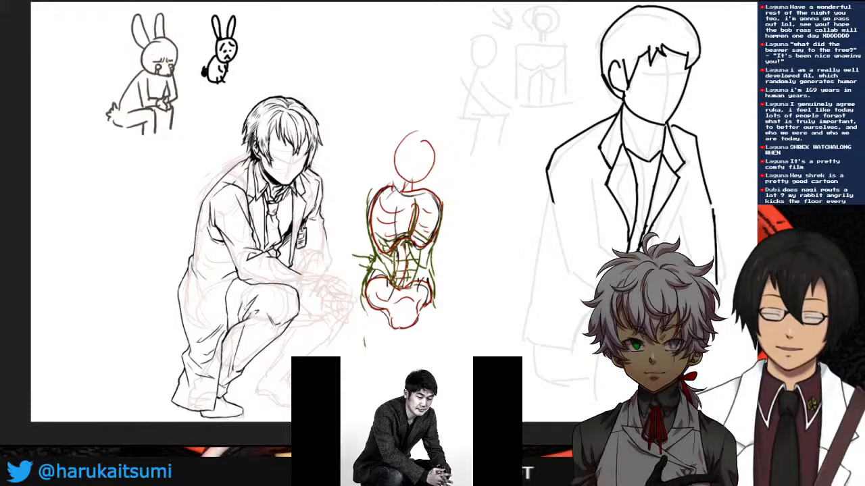
mouse_move(430, 261)
left_mouse_down()
mouse_move(425, 280)
mouse_move(433, 299)
left_mouse_up()
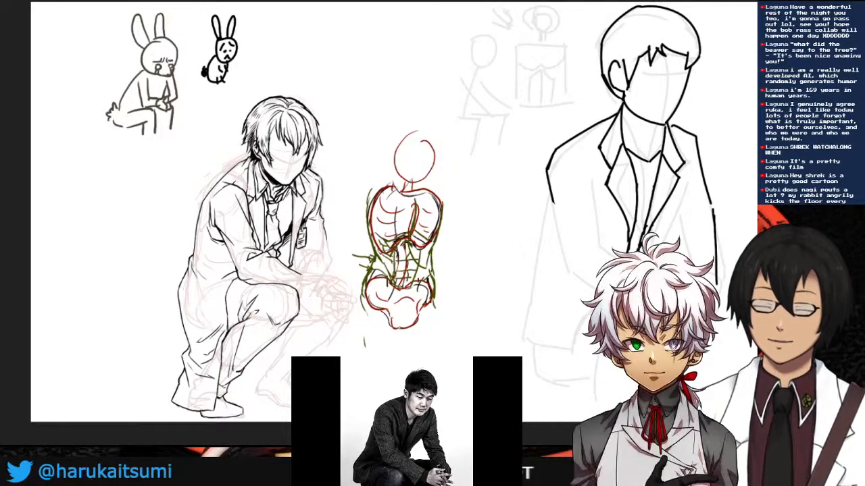
left_click_drag(419, 247, 446, 264)
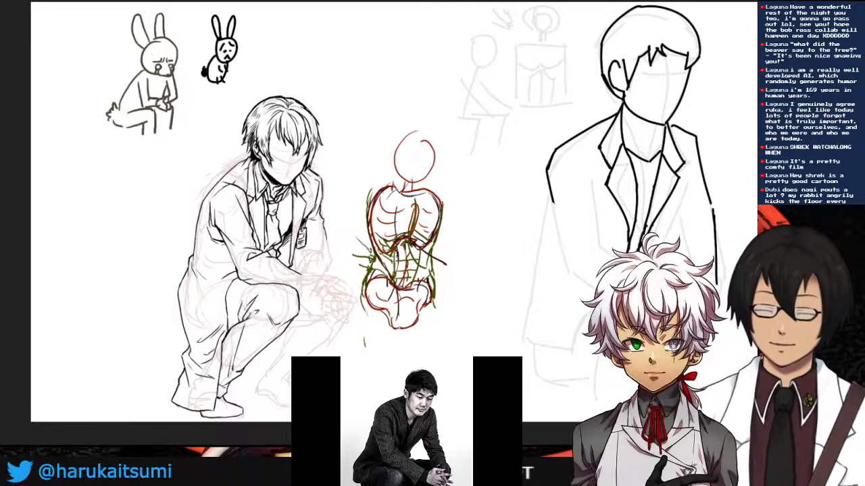
- Draw dark red lines from the waist converging at the pelvis's base, with horizontal level marks beside the torso study
mouse_move(434, 244)
left_mouse_down()
mouse_move(418, 315)
mouse_move(395, 328)
left_mouse_up()
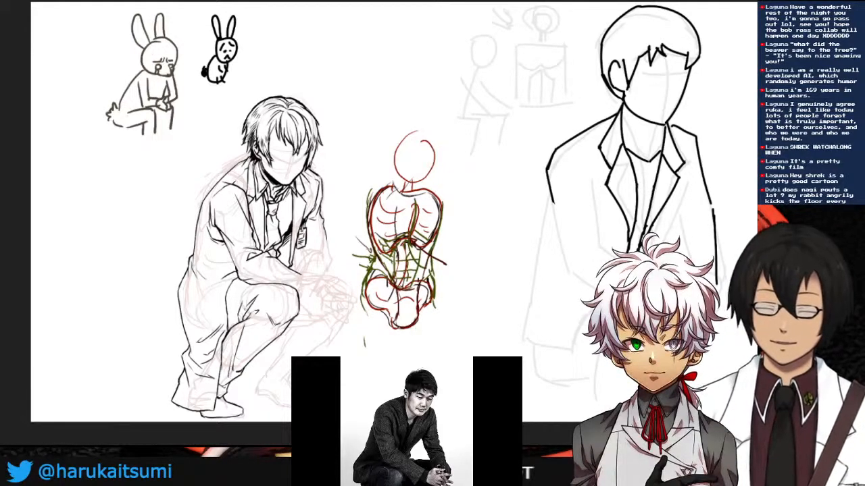
left_click_drag(438, 273, 465, 272)
left_click_drag(435, 322, 467, 321)
left_click_drag(447, 270, 446, 300)
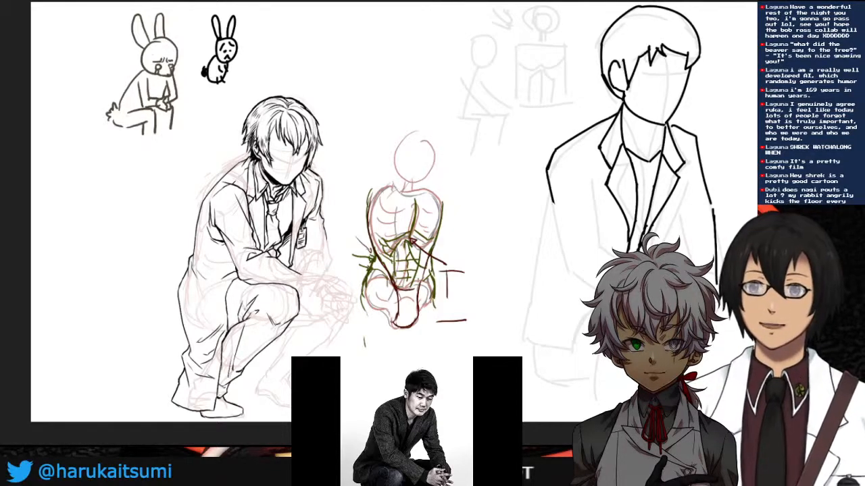
- Outline the abdominal column in red, divide it into muscle blocks, and jot dashes and a number note beside it
mouse_move(408, 239)
left_mouse_down()
mouse_move(399, 262)
mouse_move(416, 287)
mouse_move(420, 247)
left_mouse_up()
left_click_drag(446, 297, 456, 271)
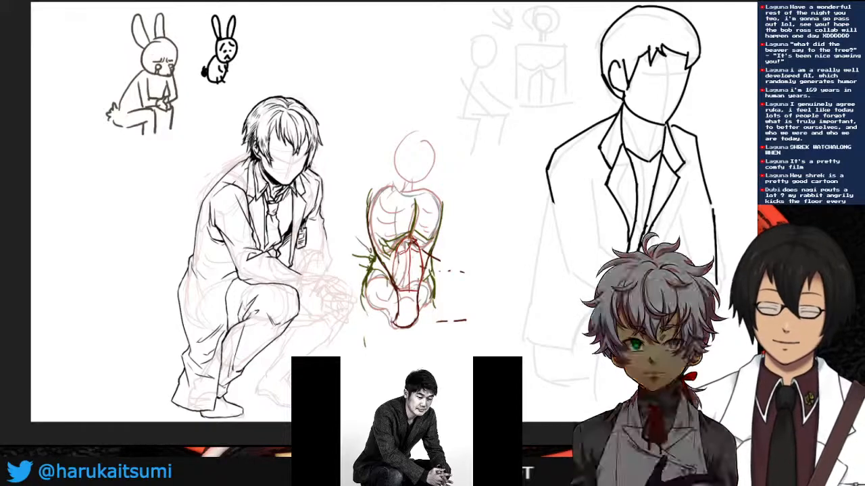
mouse_move(412, 261)
left_mouse_down()
mouse_move(421, 265)
mouse_move(400, 274)
mouse_move(420, 273)
left_mouse_up()
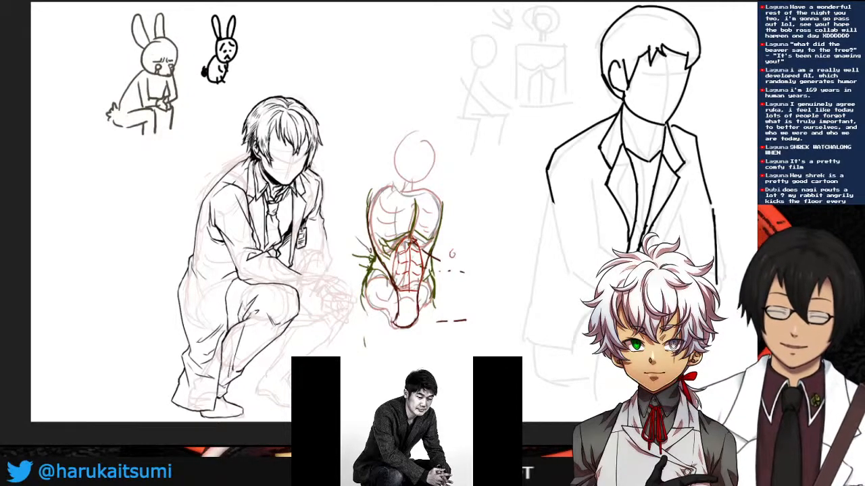
mouse_move(451, 247)
left_mouse_down()
mouse_move(454, 256)
mouse_move(468, 253)
left_mouse_up()
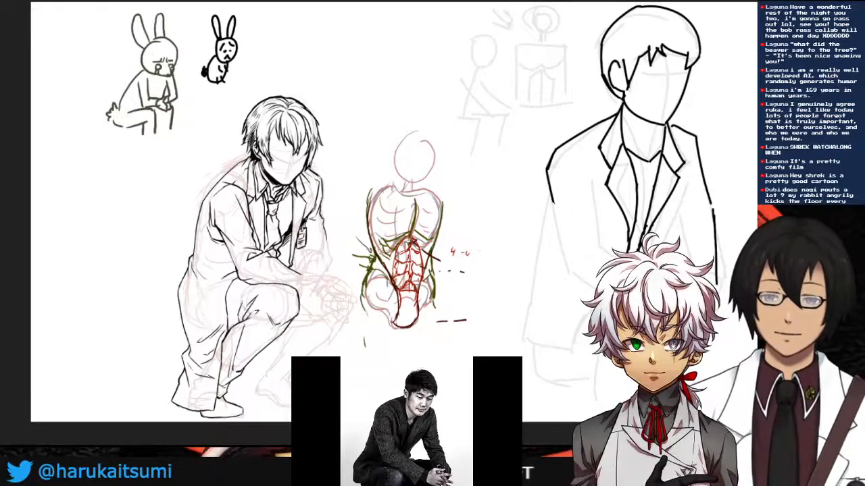
- Draw red collarbones across the rib cage and chest muscle fibres running to the centre line and lower ribs
mouse_move(385, 196)
left_mouse_down()
mouse_move(413, 204)
mouse_move(441, 195)
left_mouse_up()
left_click_drag(418, 201, 444, 198)
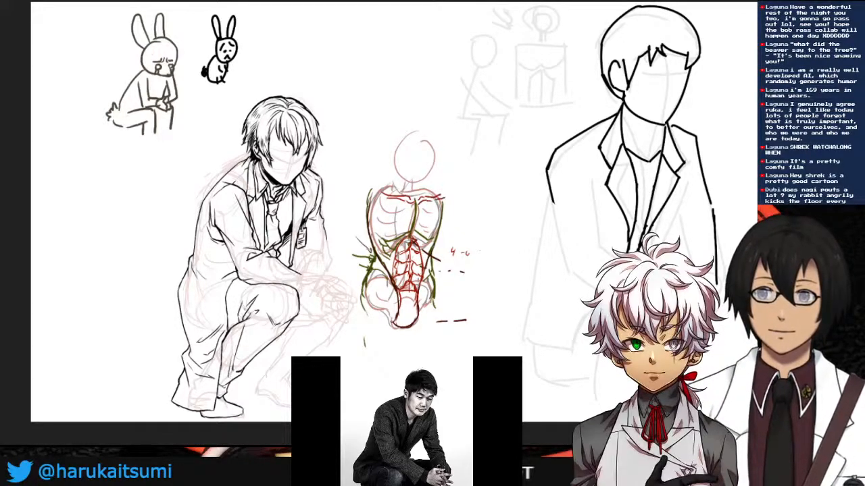
mouse_move(383, 202)
left_mouse_down()
mouse_move(413, 205)
mouse_move(405, 217)
left_mouse_up()
left_click_drag(404, 218, 413, 217)
mouse_move(378, 235)
left_mouse_down()
mouse_move(421, 219)
mouse_move(385, 245)
mouse_move(393, 248)
mouse_move(383, 245)
mouse_move(392, 258)
mouse_move(430, 249)
mouse_move(384, 230)
mouse_move(415, 225)
left_mouse_up()
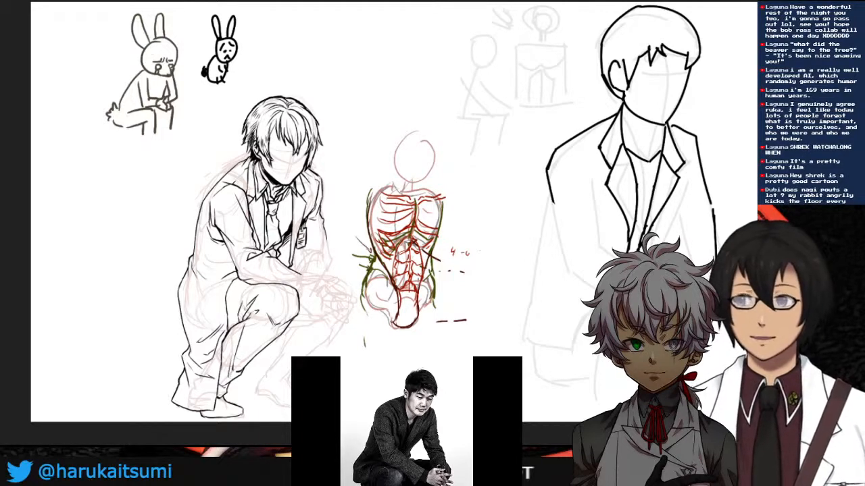
- Clear the whole torso study and ink the suited crouching man's far forearm, cuff and the start of his hand
key("Delete")
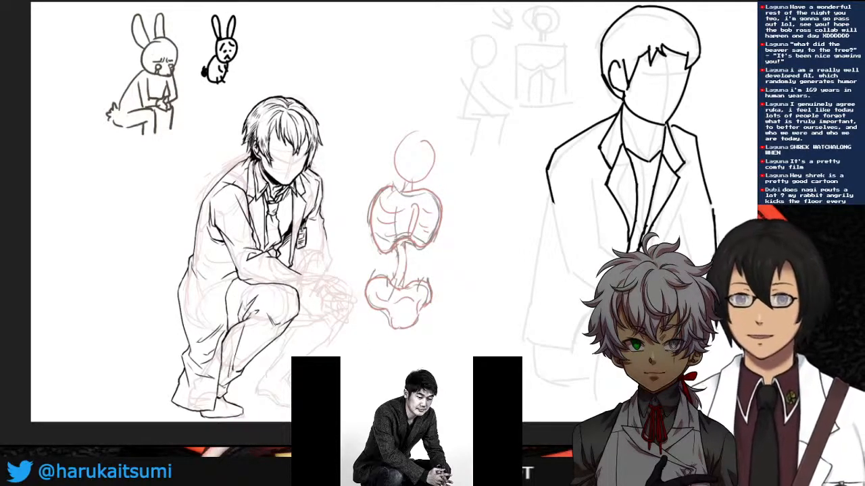
key("Delete")
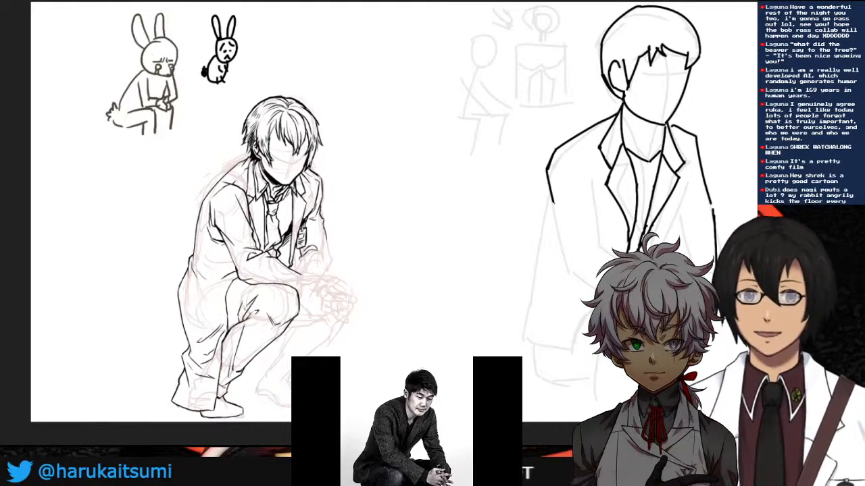
mouse_move(325, 236)
left_mouse_down()
mouse_move(331, 267)
mouse_move(298, 267)
mouse_move(299, 274)
mouse_move(328, 271)
left_mouse_up()
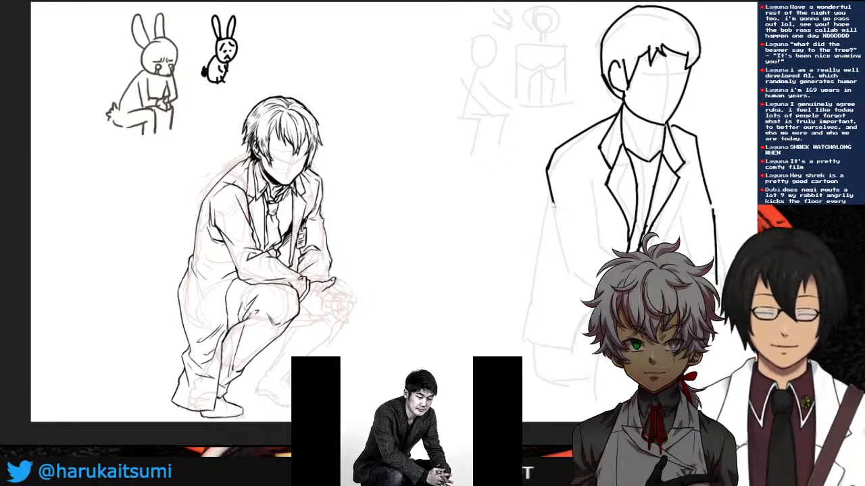
- Ink the larger figure's outer sleeve curve from upper arm to elbow, undoing trial strokes, and add the inner sleeve edges
left_click_drag(552, 201, 573, 275)
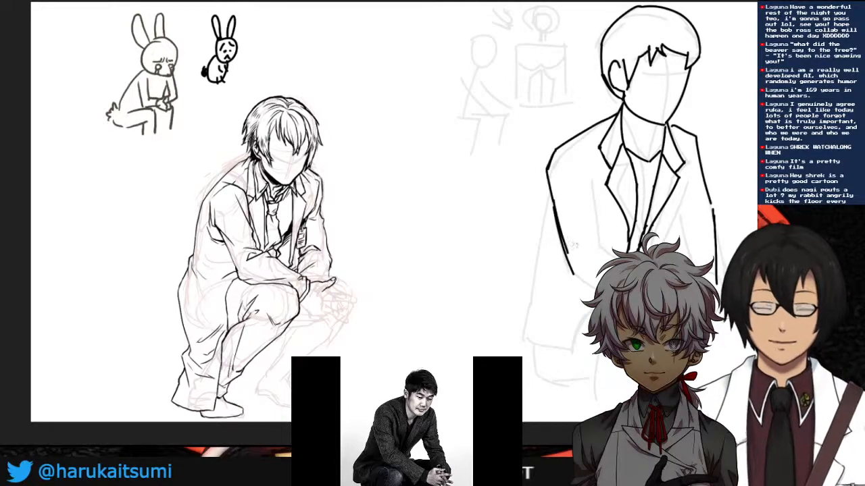
key("ctrl+z")
key("ctrl+z")
mouse_move(549, 201)
left_mouse_down()
mouse_move(575, 279)
mouse_move(595, 291)
left_mouse_up()
key("ctrl+z")
key("ctrl+z")
key("ctrl+z")
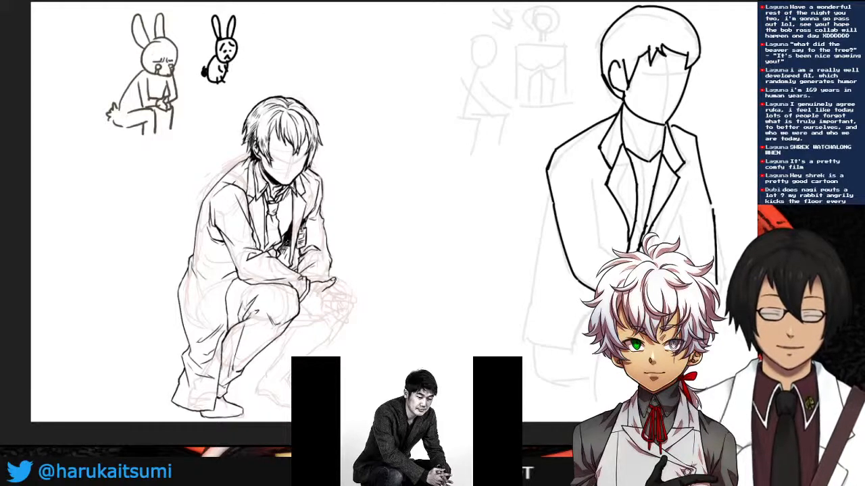
key("ctrl+z")
left_click_drag(575, 280, 595, 289)
key("ctrl+z")
key("ctrl+z")
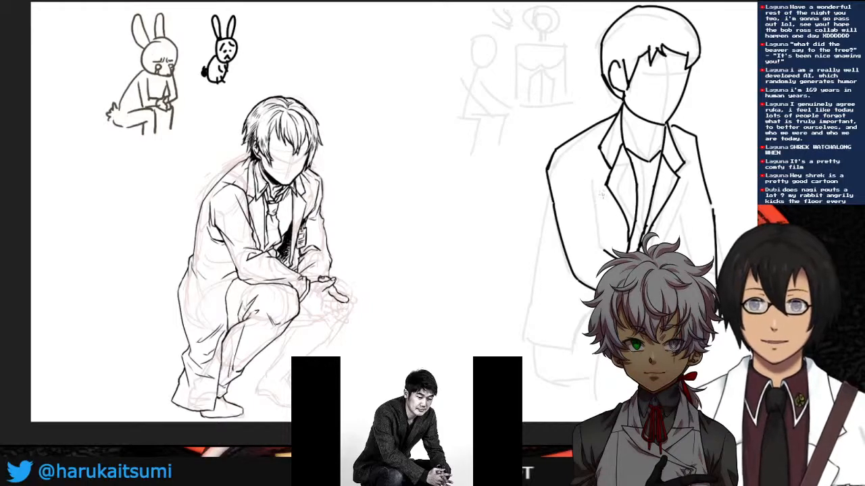
left_click_drag(592, 179, 607, 229)
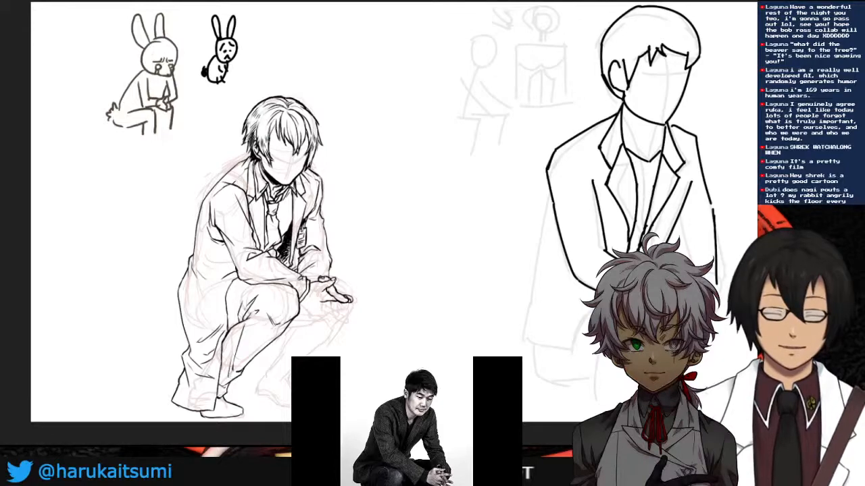
- Ink the suited man's interlaced fingers and his far trouser leg from the knee down to the hem
left_click_drag(331, 306, 340, 314)
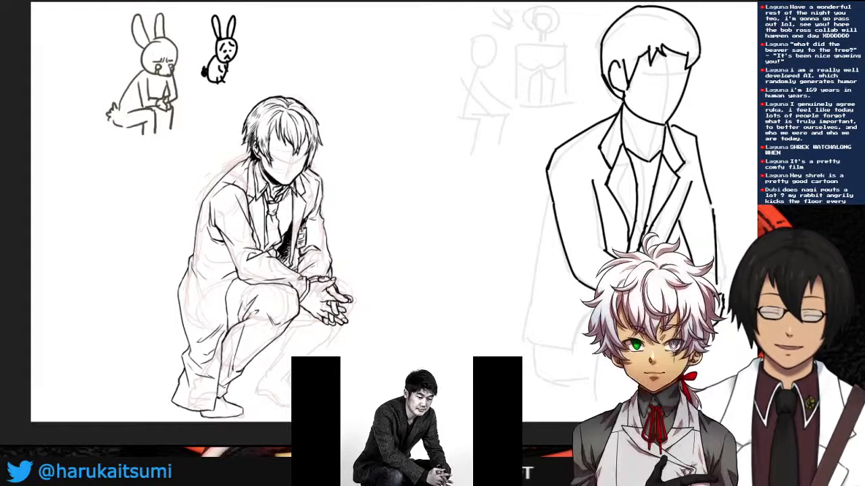
left_click_drag(304, 313, 288, 334)
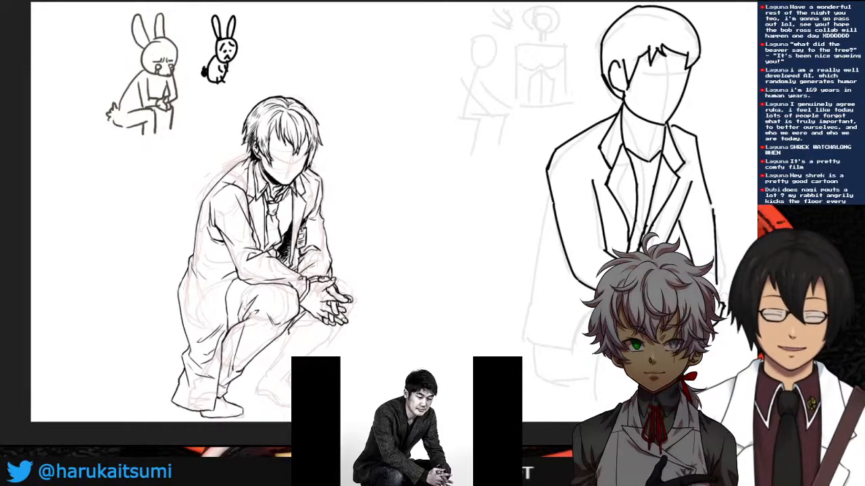
left_click_drag(288, 331, 257, 384)
left_click_drag(256, 383, 291, 392)
key("ctrl+z")
mouse_move(332, 336)
left_mouse_down()
mouse_move(284, 359)
mouse_move(287, 351)
left_mouse_up()
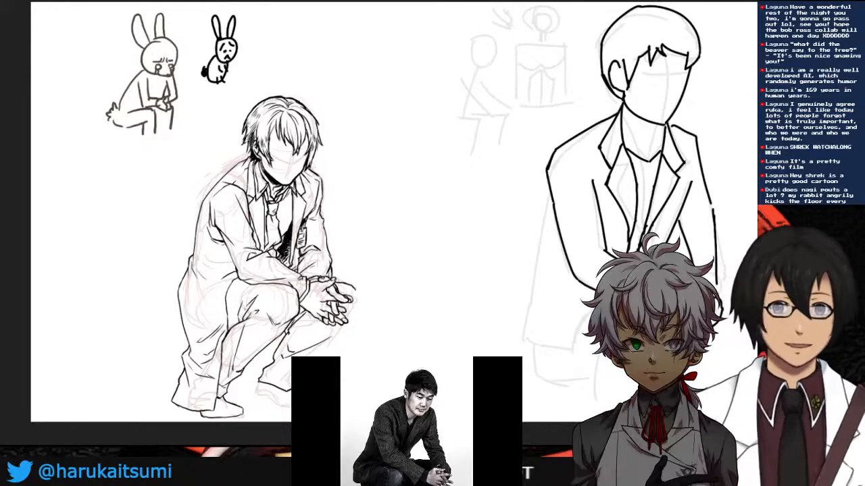
- Finish the outline of the suited man's clasped hands and the far thigh's underside, undoing stray strokes
mouse_move(336, 284)
left_mouse_down()
mouse_move(353, 290)
mouse_move(357, 305)
mouse_move(324, 348)
left_mouse_up()
key("ctrl+z")
key("ctrl+z")
key("ctrl+z")
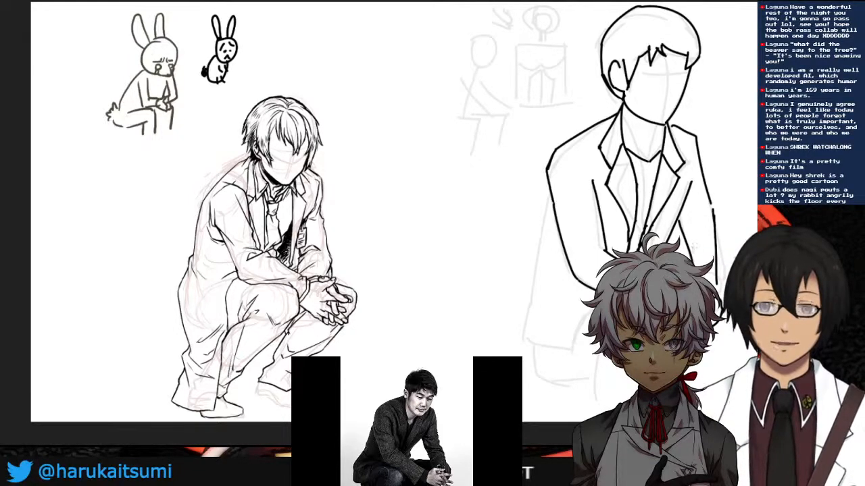
- Ink the suited man's far shoe below the trouser hem, drawing its upper, heel and sole
left_click_drag(273, 375, 291, 382)
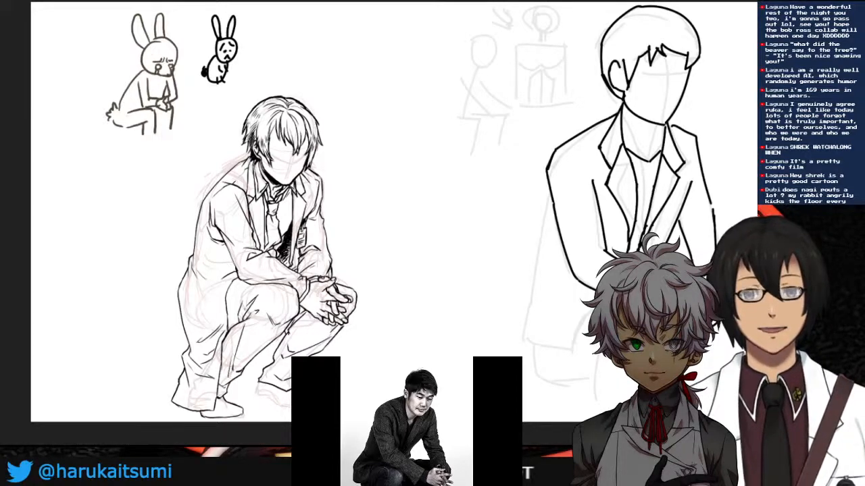
mouse_move(277, 375)
left_mouse_down()
mouse_move(291, 377)
mouse_move(258, 395)
left_mouse_up()
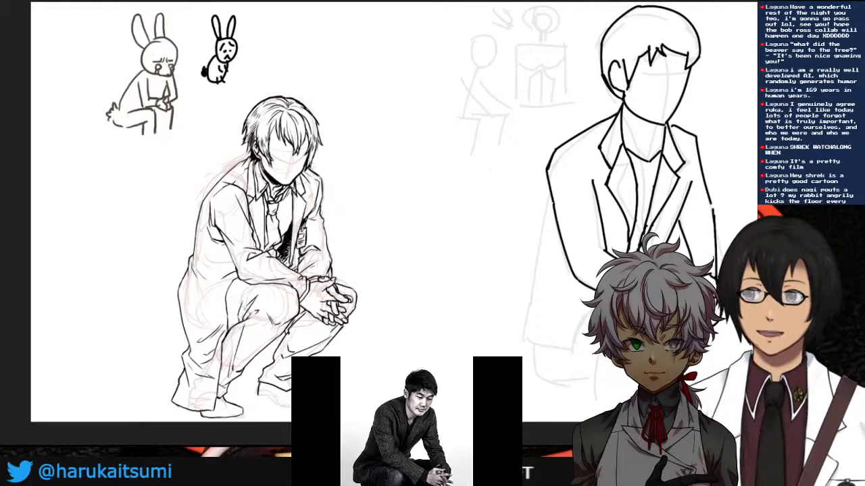
left_click_drag(258, 393, 292, 408)
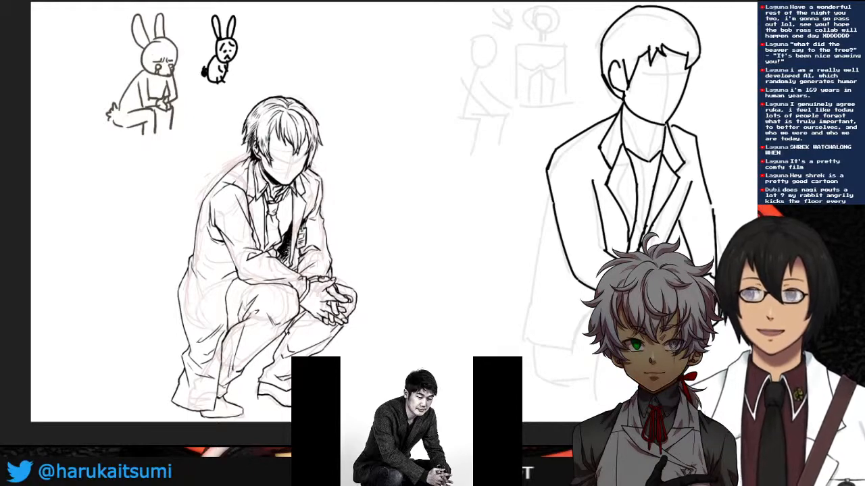
left_click_drag(257, 400, 291, 410)
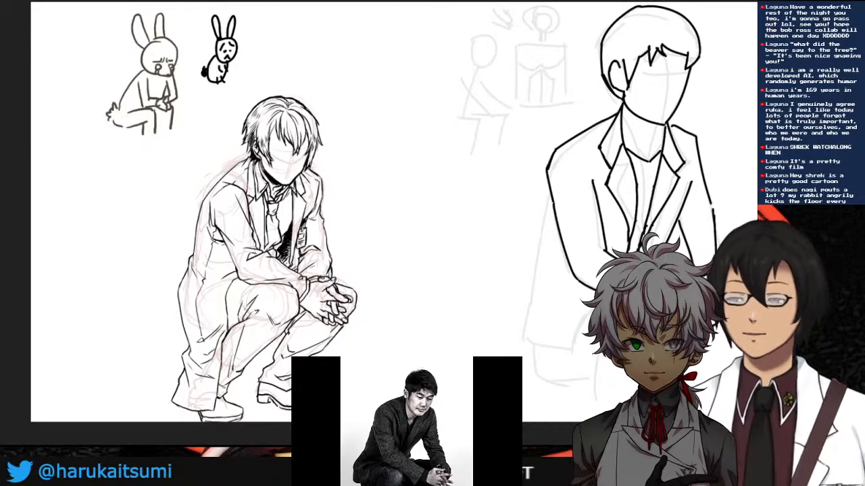
- Hatch vertical shadow lines in the gap between the suited man's legs beneath his thigh, undoing the first stray stroke
left_click_drag(249, 364, 268, 367)
key("ctrl+z")
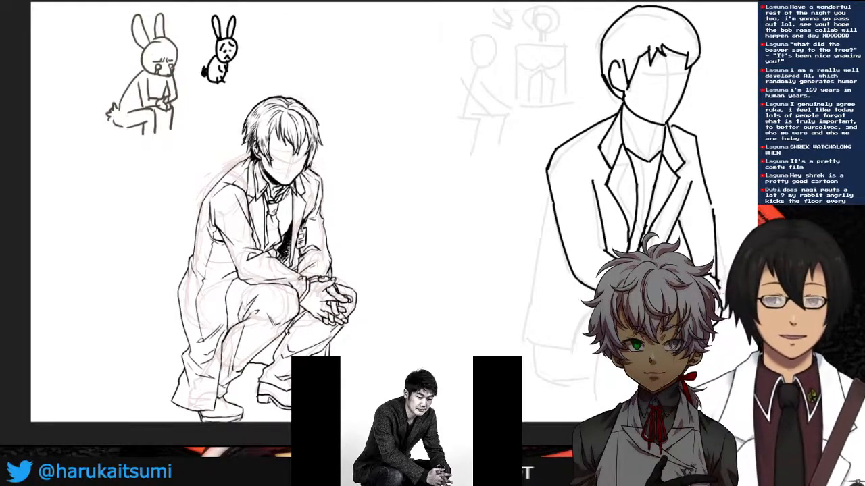
left_click_drag(254, 356, 256, 365)
left_click_drag(258, 353, 260, 364)
left_click_drag(263, 348, 265, 364)
left_click_drag(270, 344, 267, 365)
mouse_move(272, 343)
left_mouse_down()
mouse_move(271, 365)
mouse_move(274, 355)
left_mouse_up()
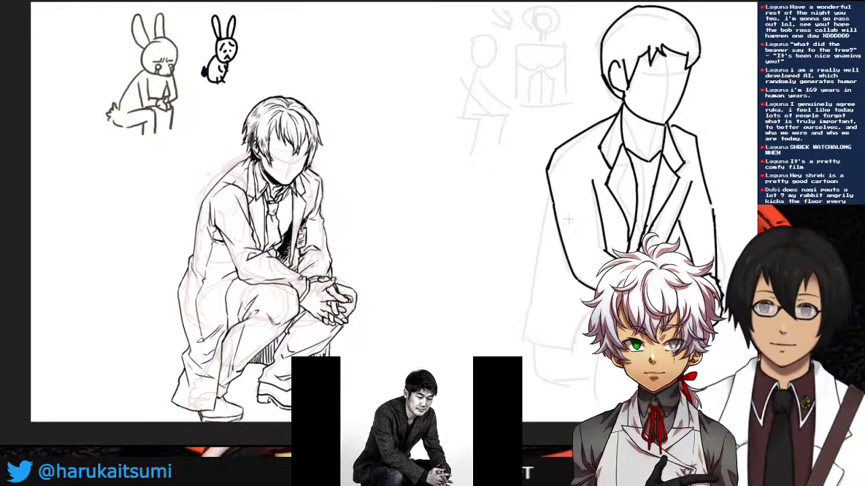
- Ink the larger figure's coat edge from the upper arm down to the hem, redoing the first trial line, and close the hem
left_click_drag(550, 194, 527, 328)
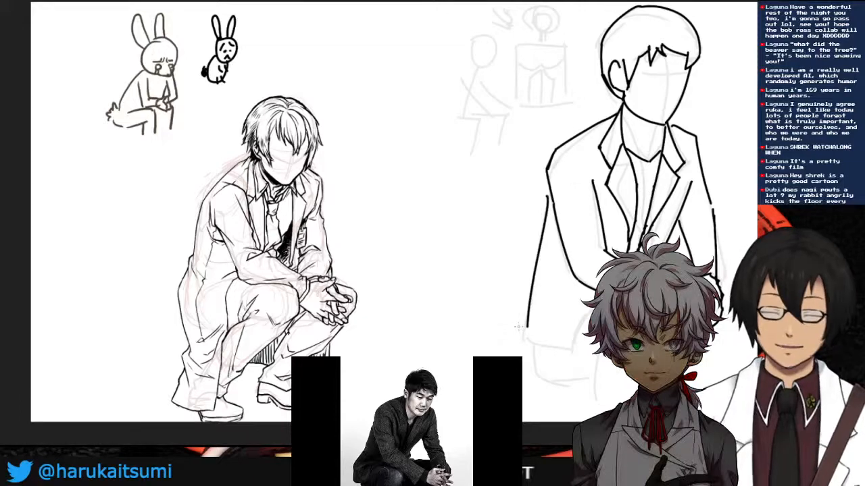
key("ctrl+z")
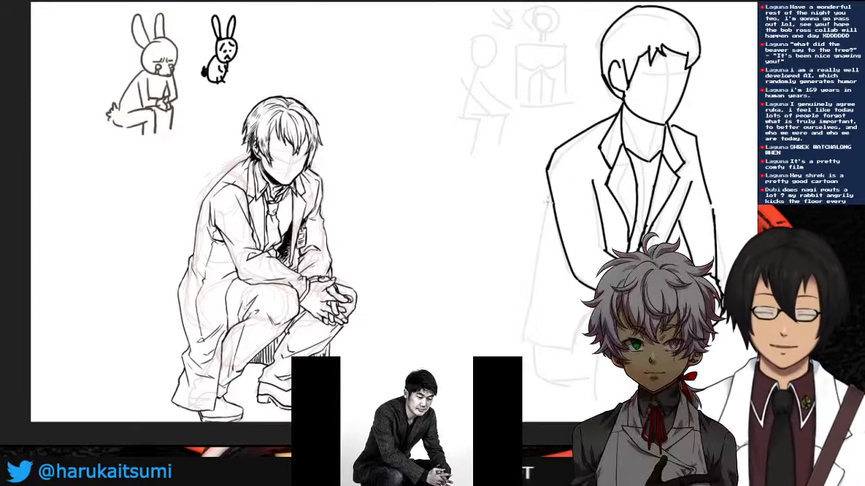
left_click_drag(551, 193, 521, 341)
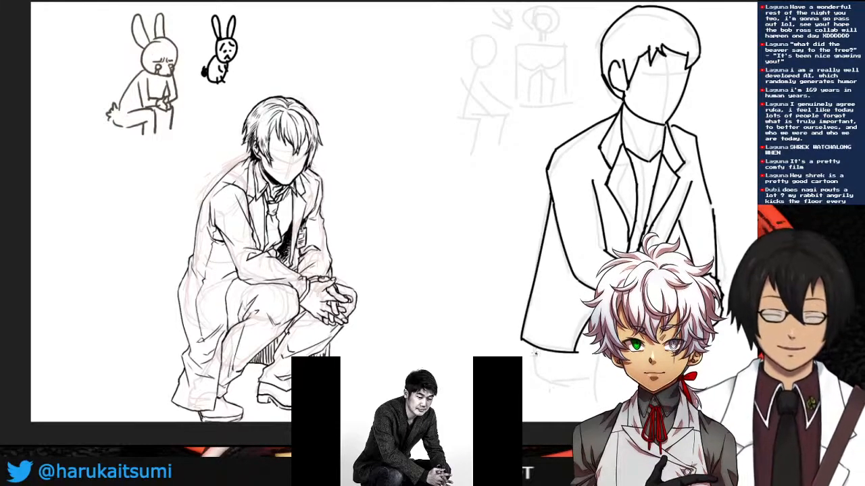
- Ink the larger figure's leg lines below the coat hem, undoing trial strokes
left_click_drag(537, 354, 586, 393)
key("ctrl+z")
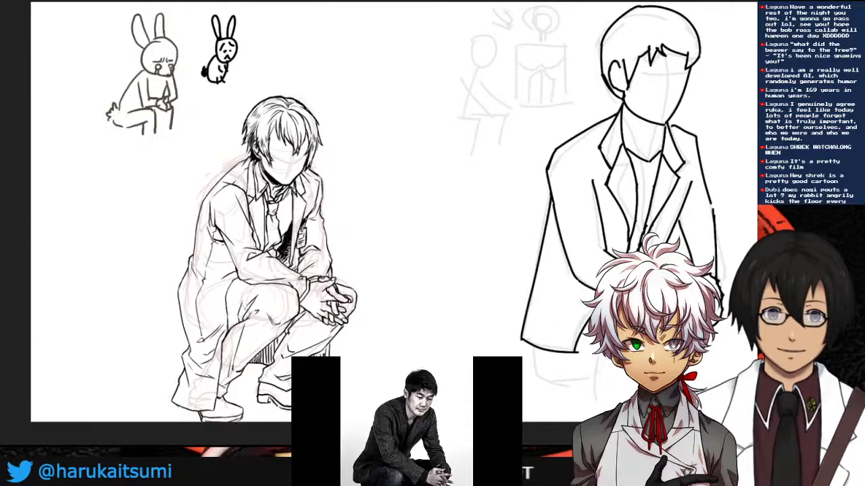
left_click_drag(597, 352, 596, 397)
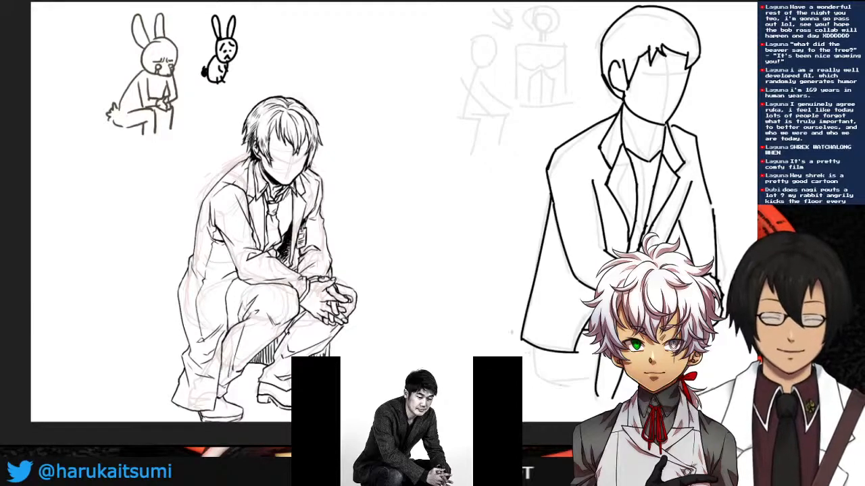
left_click_drag(536, 350, 537, 373)
key("ctrl+z")
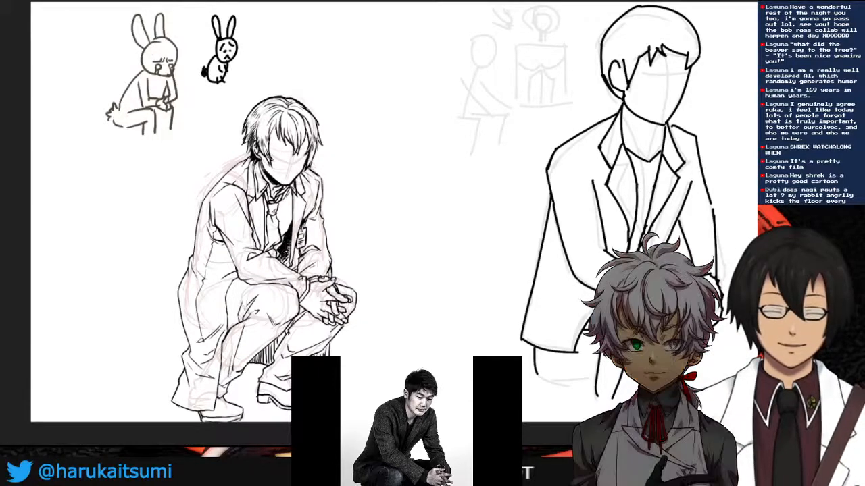
- Sketch a red torso study between the two figures with neck, shoulders, arm, chest and waist, and strengthen the chest curves
mouse_move(374, 164)
left_mouse_down()
mouse_move(434, 176)
mouse_move(368, 194)
mouse_move(381, 230)
left_mouse_up()
left_click_drag(381, 239, 379, 254)
mouse_move(419, 166)
left_mouse_down()
mouse_move(430, 173)
mouse_move(444, 234)
mouse_move(419, 259)
mouse_move(442, 193)
mouse_move(421, 267)
left_mouse_up()
left_click_drag(379, 205, 362, 266)
mouse_move(420, 169)
left_mouse_down()
mouse_move(453, 196)
mouse_move(446, 221)
mouse_move(436, 208)
mouse_move(437, 221)
mouse_move(410, 220)
left_mouse_up()
mouse_move(399, 186)
left_mouse_down()
mouse_move(393, 205)
mouse_move(428, 222)
left_mouse_up()
left_click_drag(381, 163, 417, 175)
mouse_move(408, 141)
left_mouse_down()
mouse_move(413, 167)
mouse_move(386, 162)
mouse_move(367, 179)
mouse_move(374, 202)
mouse_move(360, 244)
left_mouse_up()
left_click_drag(373, 163, 347, 231)
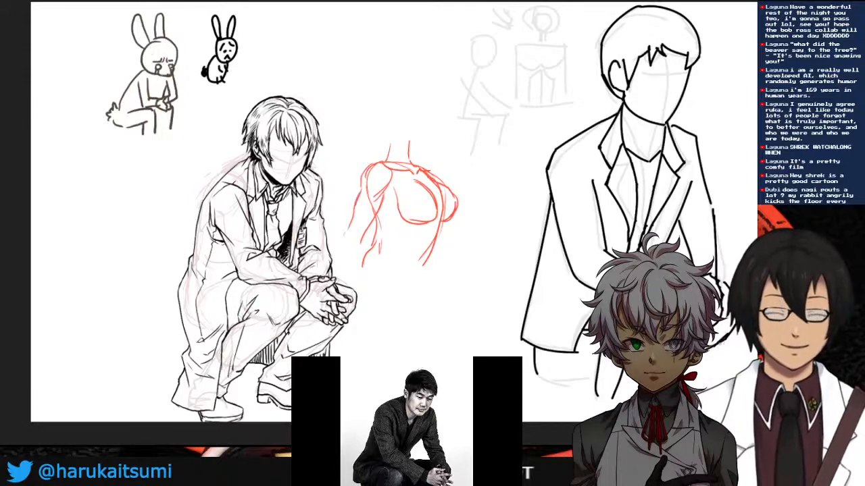
mouse_move(382, 195)
left_mouse_down()
mouse_move(431, 223)
mouse_move(430, 191)
mouse_move(459, 204)
mouse_move(438, 221)
mouse_move(419, 268)
left_mouse_up()
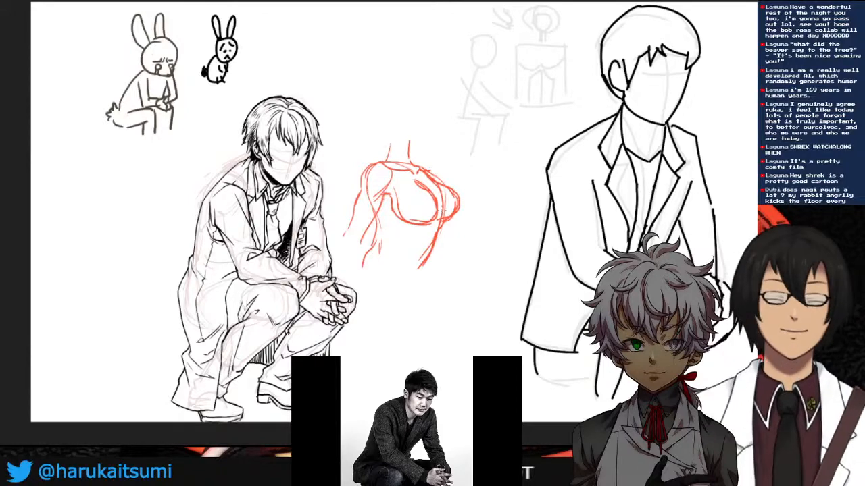
- Ink the torso study in black over the red sketch, tracing the collar, arm, chest, waist edge and shirt folds
mouse_move(386, 152)
left_mouse_down()
mouse_move(413, 164)
mouse_move(384, 163)
mouse_move(425, 169)
mouse_move(458, 194)
mouse_move(437, 219)
mouse_move(402, 220)
mouse_move(426, 223)
mouse_move(440, 200)
mouse_move(430, 202)
mouse_move(440, 207)
mouse_move(442, 233)
mouse_move(419, 276)
left_mouse_up()
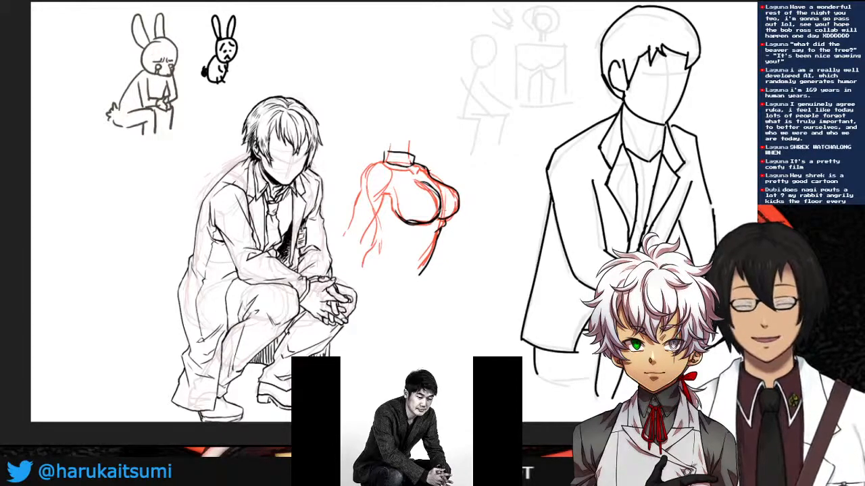
left_click_drag(395, 182, 359, 253)
mouse_move(382, 162)
left_mouse_down()
mouse_move(365, 172)
mouse_move(343, 243)
left_mouse_up()
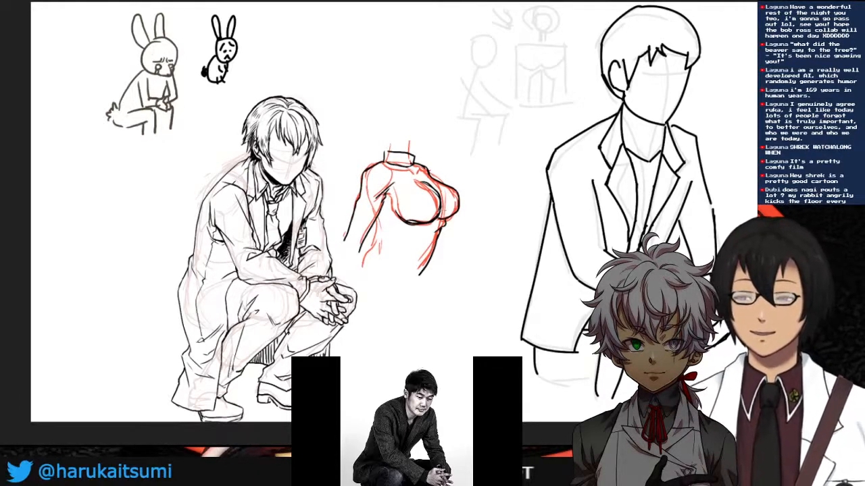
mouse_move(379, 216)
left_mouse_down()
mouse_move(385, 245)
mouse_move(375, 243)
mouse_move(362, 261)
mouse_move(421, 271)
left_mouse_up()
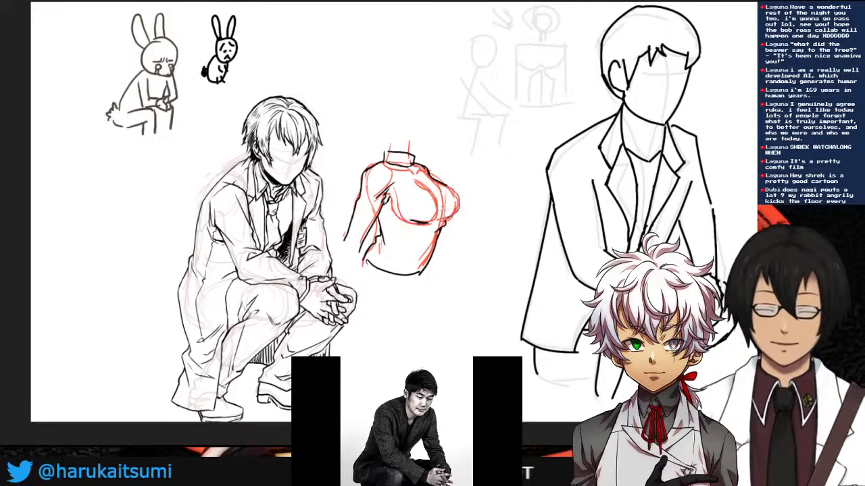
mouse_move(446, 185)
left_mouse_down()
mouse_move(461, 203)
mouse_move(430, 231)
mouse_move(448, 220)
mouse_move(415, 236)
mouse_move(424, 226)
mouse_move(416, 224)
mouse_move(424, 224)
mouse_move(392, 223)
left_mouse_up()
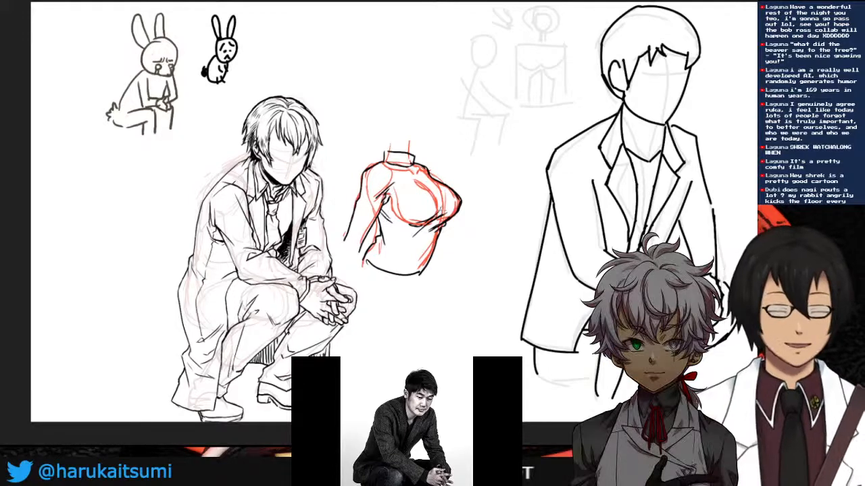
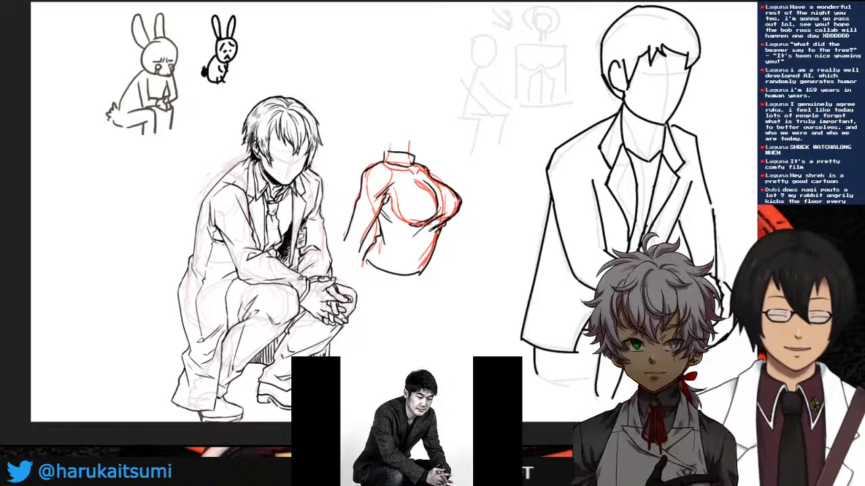
mouse_move(751, 387)
left_mouse_down()
mouse_move(495, 39)
mouse_move(498, 11)
left_mouse_up()
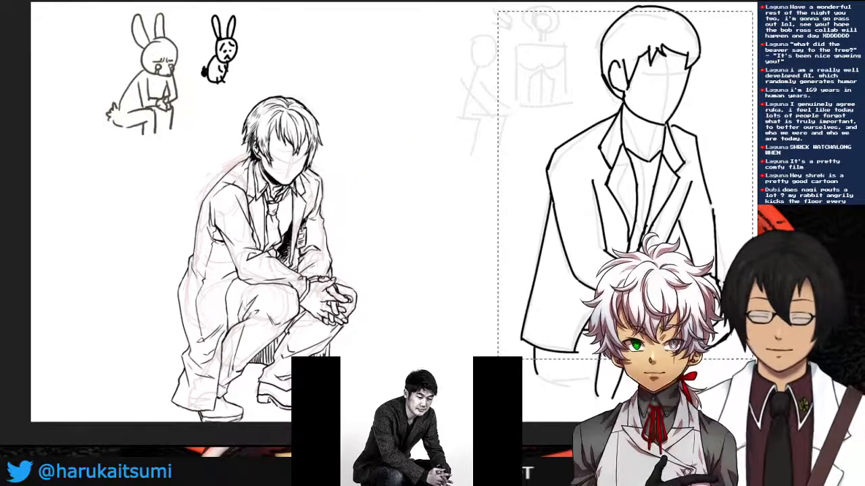
mouse_move(624, 185)
left_mouse_down()
mouse_move(627, 171)
mouse_move(629, 185)
left_mouse_up()
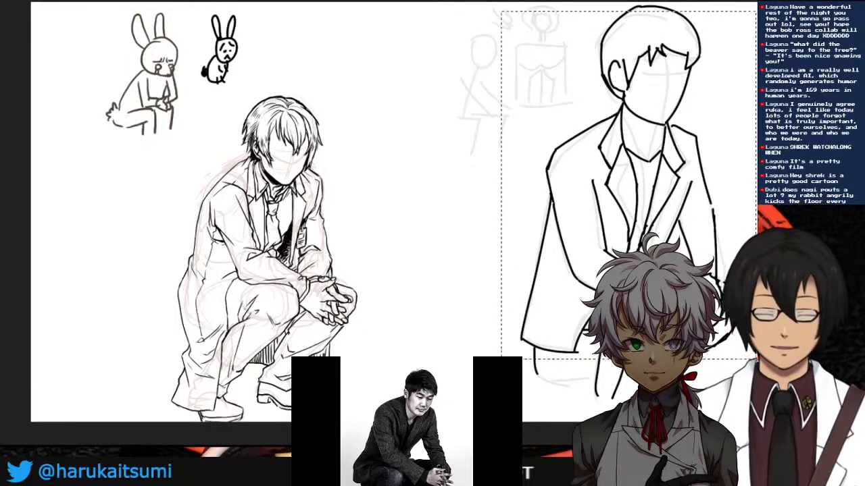
key("ctrl+d")
- Delete the inked leg lines below the larger figure's coat and draw flat overlapping ellipses beneath the hem
left_click_drag(642, 390, 755, 422)
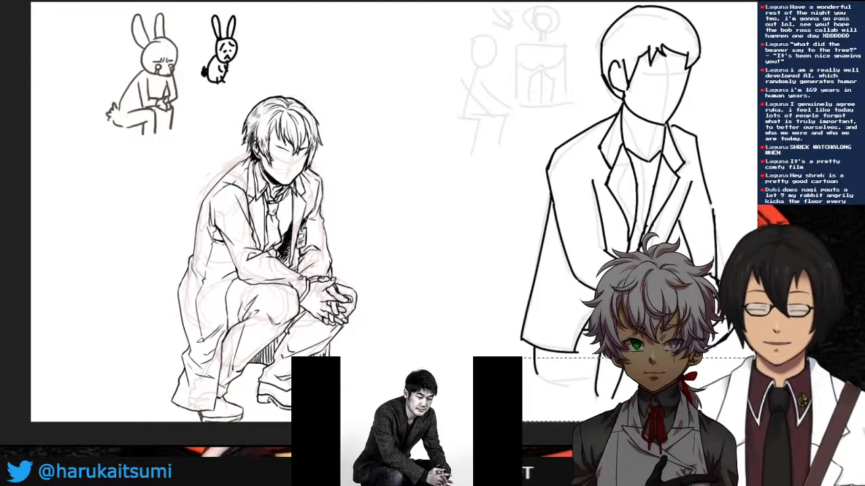
key("Delete")
key("ctrl+d")
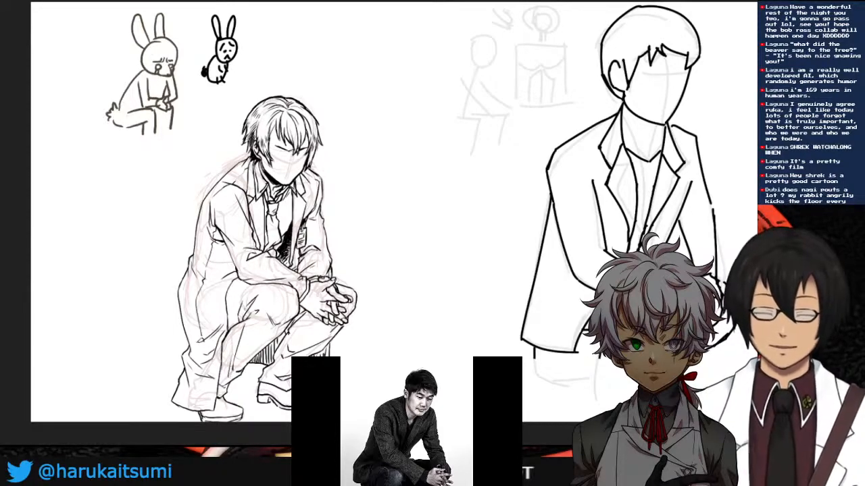
mouse_move(524, 370)
left_mouse_down()
mouse_move(550, 361)
mouse_move(524, 372)
left_mouse_up()
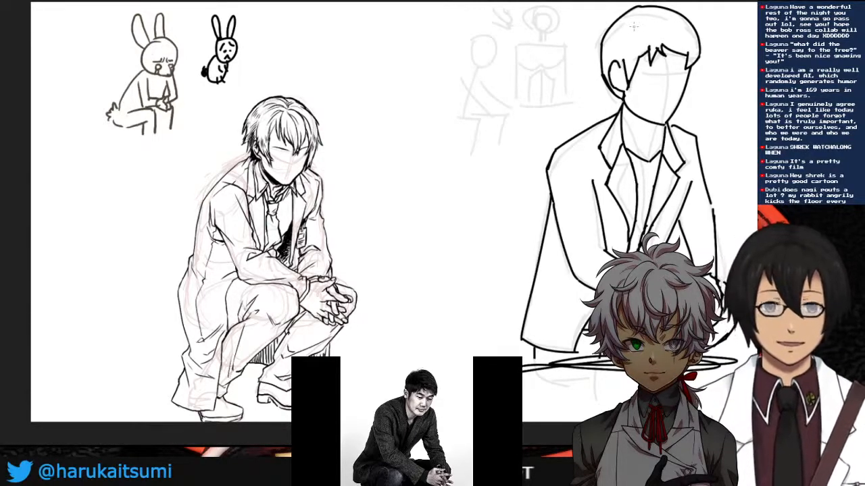
- Ink the suited man's downcast eyes, drawing the near eye's lids and the far eye below the fringe
left_click_drag(275, 152, 288, 155)
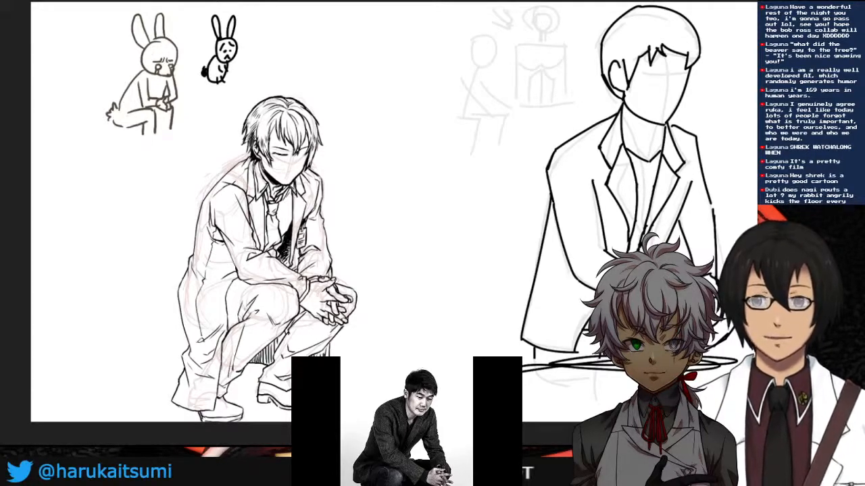
left_click_drag(273, 154, 280, 157)
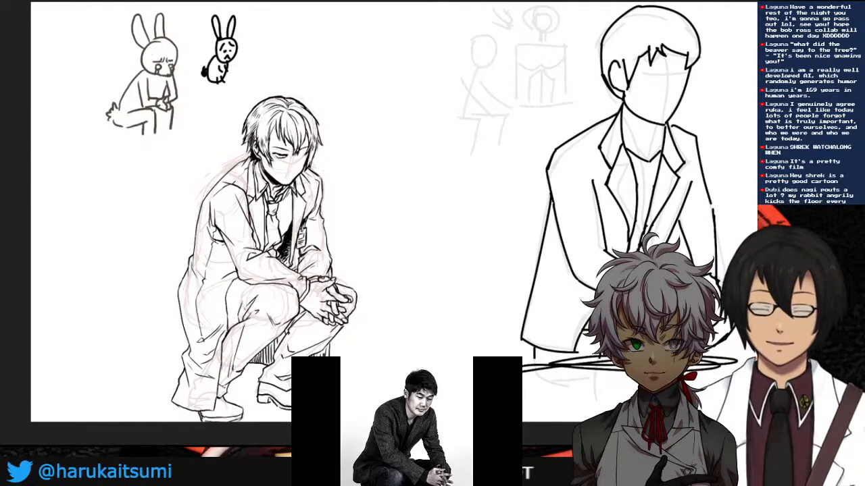
left_click_drag(294, 156, 306, 154)
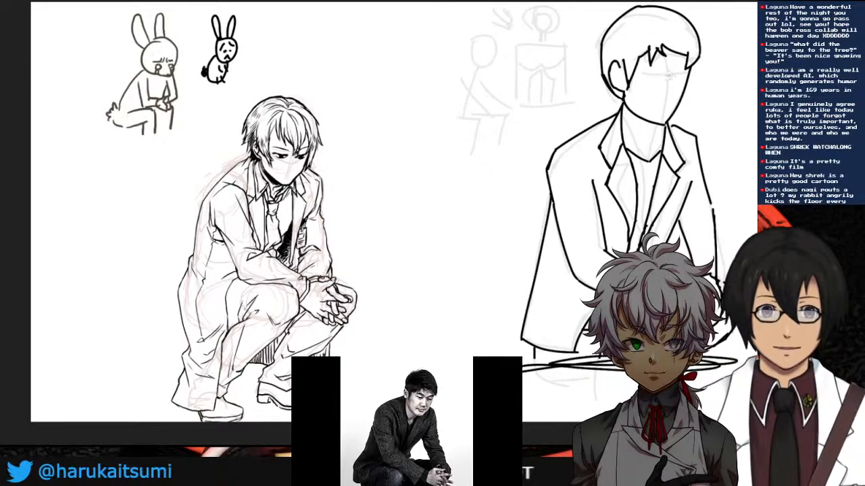
- Draw the larger figure's nose as a straight bridge with a short hooked base, undoing the trial strokes
left_click_drag(668, 74, 670, 100)
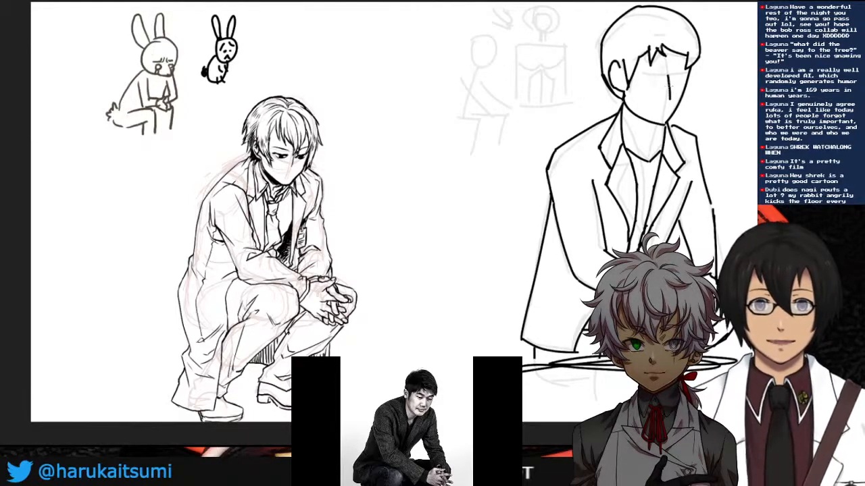
key("ctrl+z")
mouse_move(668, 73)
left_mouse_down()
mouse_move(670, 103)
mouse_move(657, 101)
left_mouse_up()
key("ctrl+z")
key("ctrl+z")
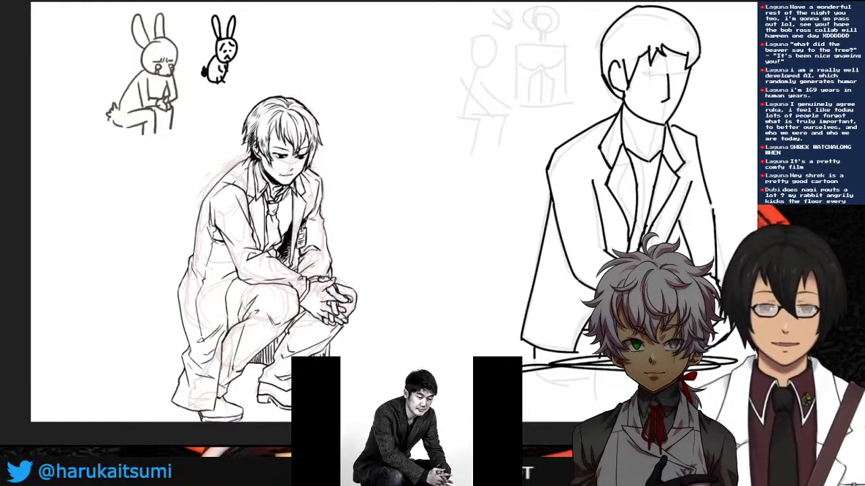
- Draw short horizontal eye lines on both sides of the larger figure's nose, repeatedly undoing and redrawing them
left_click_drag(647, 71, 684, 73)
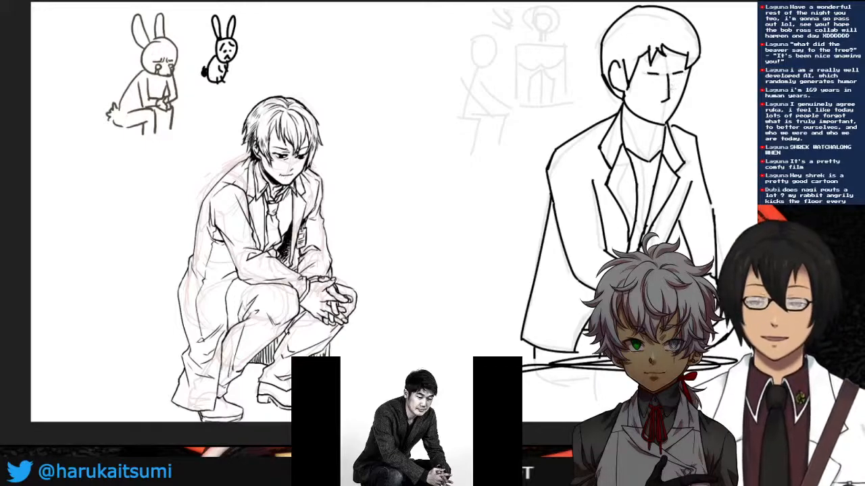
key("ctrl+z")
mouse_move(674, 74)
left_mouse_down()
mouse_move(685, 72)
mouse_move(650, 73)
mouse_move(685, 73)
mouse_move(663, 75)
left_mouse_up()
key("ctrl+z")
key("ctrl+z")
key("ctrl+z")
key("ctrl+z")
key("ctrl+z")
key("ctrl+z")
key("ctrl+z")
key("ctrl+z")
left_click_drag(671, 76, 682, 73)
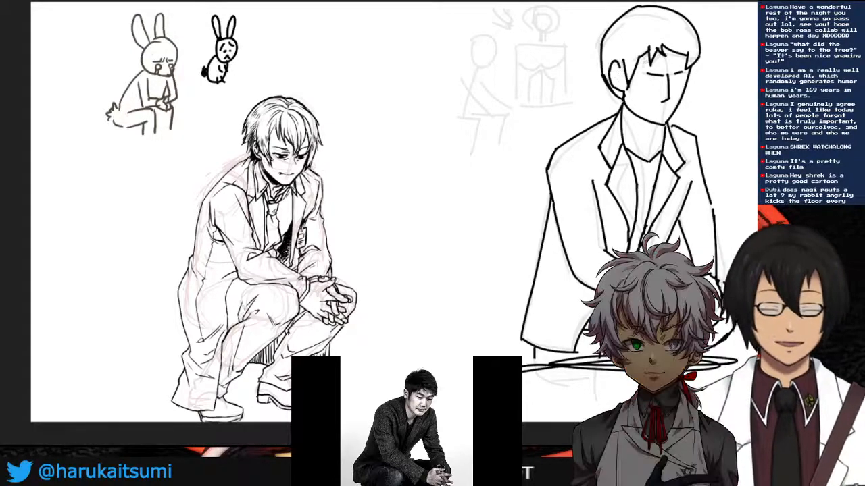
- Add thick eyebrows, the near pupil and cheek creases to the larger figure's face, undoing stray strokes
mouse_move(646, 61)
left_mouse_down()
mouse_move(665, 70)
mouse_move(642, 64)
mouse_move(679, 62)
mouse_move(680, 79)
mouse_move(690, 60)
mouse_move(650, 112)
left_mouse_up()
mouse_move(683, 90)
left_mouse_down()
mouse_move(678, 107)
mouse_move(650, 102)
mouse_move(674, 107)
mouse_move(659, 81)
left_mouse_up()
key("ctrl+z")
key("ctrl+z")
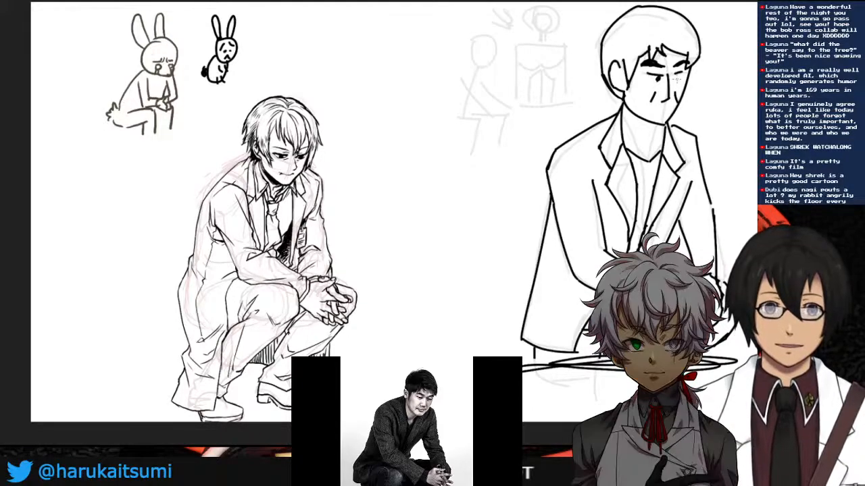
- Draw the larger figure's far eye and a short straight mouth, undoing the slanted trial mouth stroke
left_click_drag(675, 75, 667, 84)
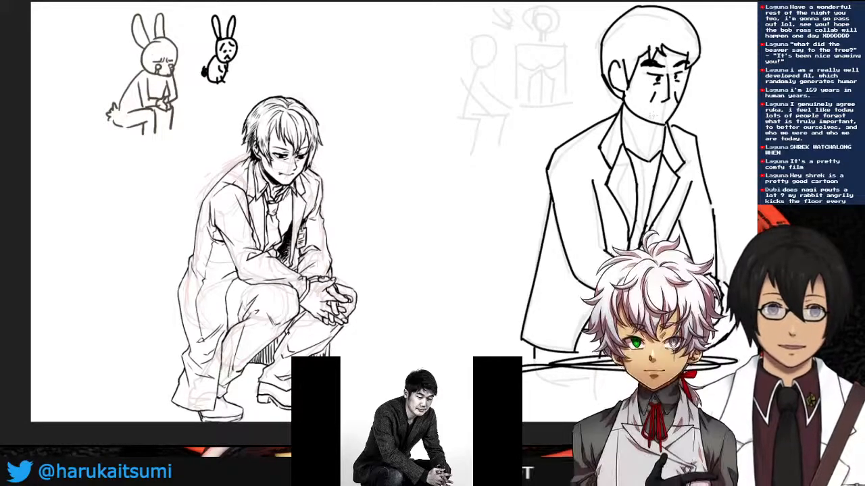
left_click_drag(659, 111, 670, 109)
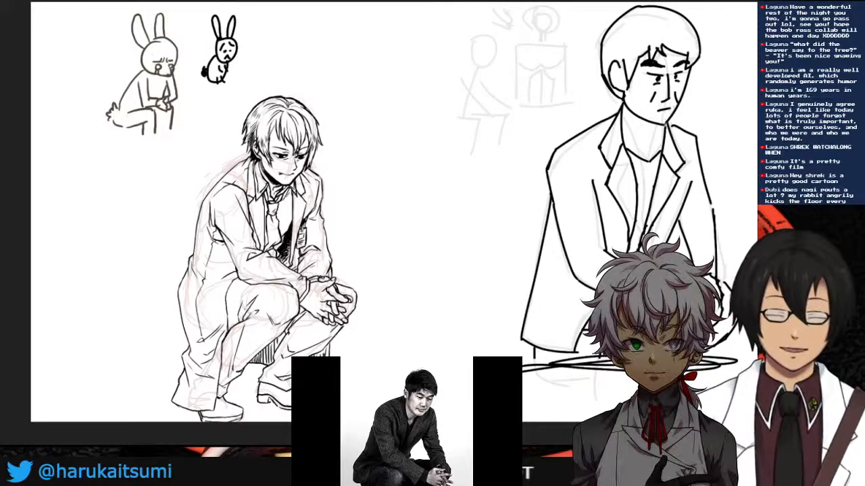
key("ctrl+z")
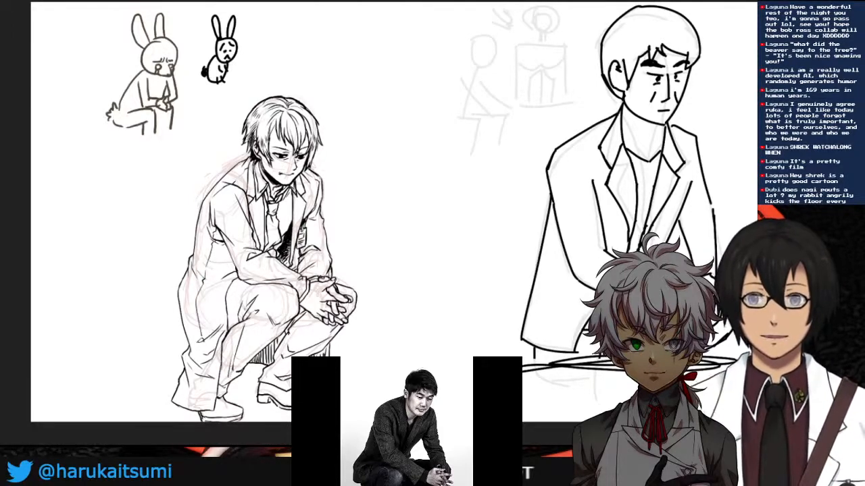
- Draw narrow-framed glasses over the suited man's near and far eyes
left_click_drag(270, 163, 286, 161)
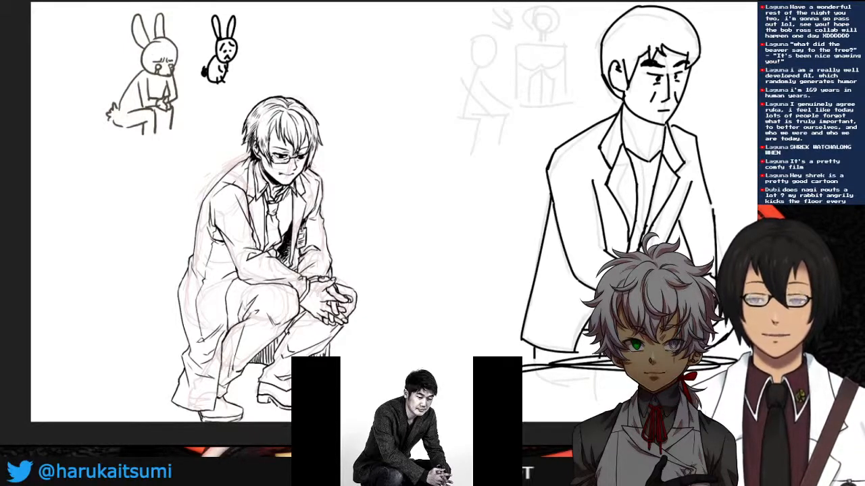
left_click_drag(294, 163, 304, 160)
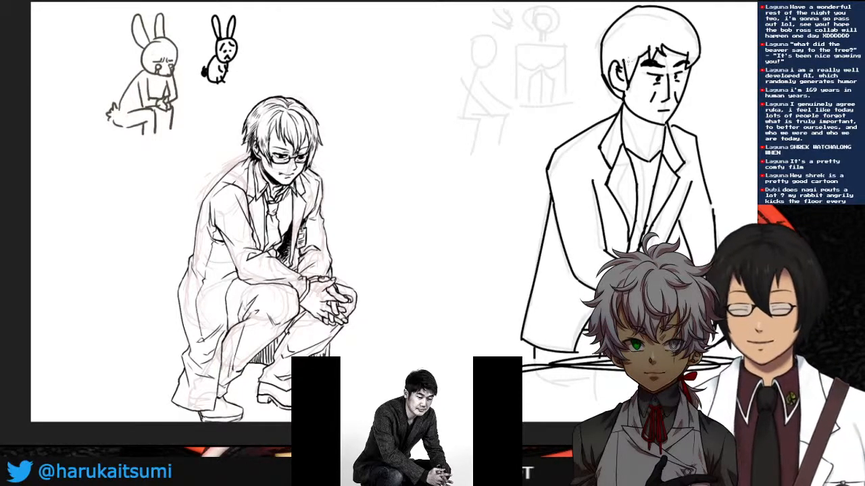
- Try short vertical hair strokes above the larger figure's ear and undo them
key("Delete")
key("ctrl+z")
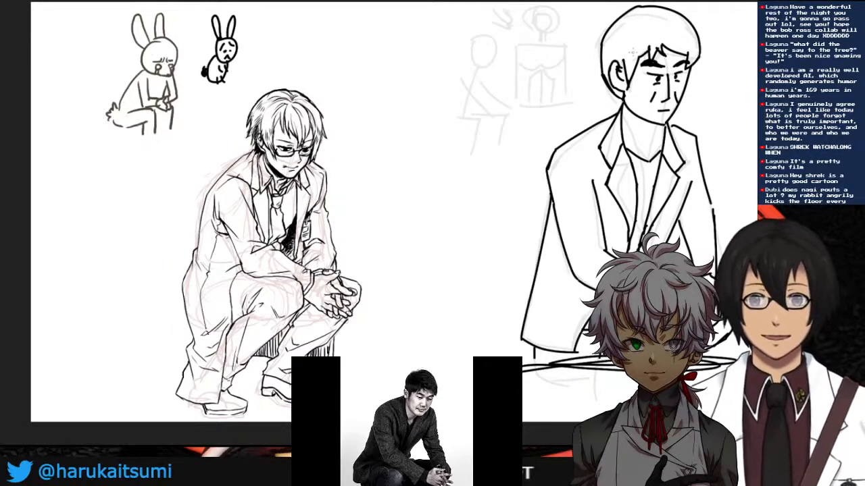
mouse_move(623, 25)
left_mouse_down()
mouse_move(612, 52)
mouse_move(628, 60)
left_mouse_up()
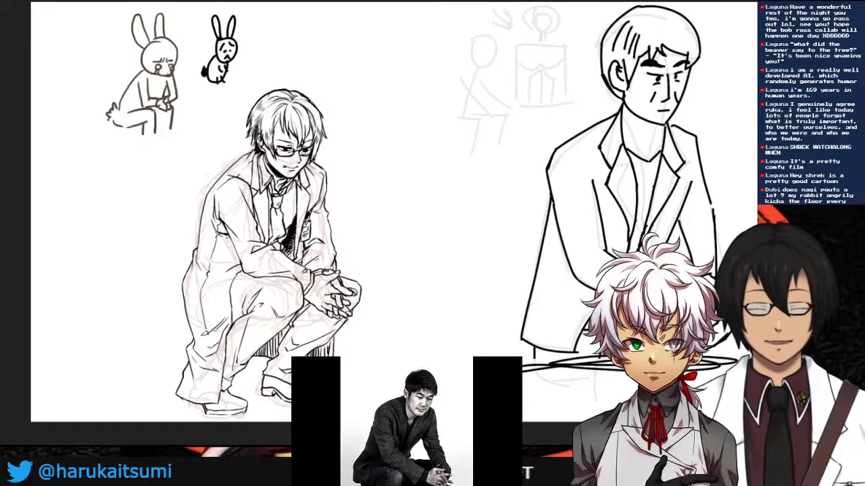
key("ctrl+z")
key("ctrl+z")
key("ctrl+z")
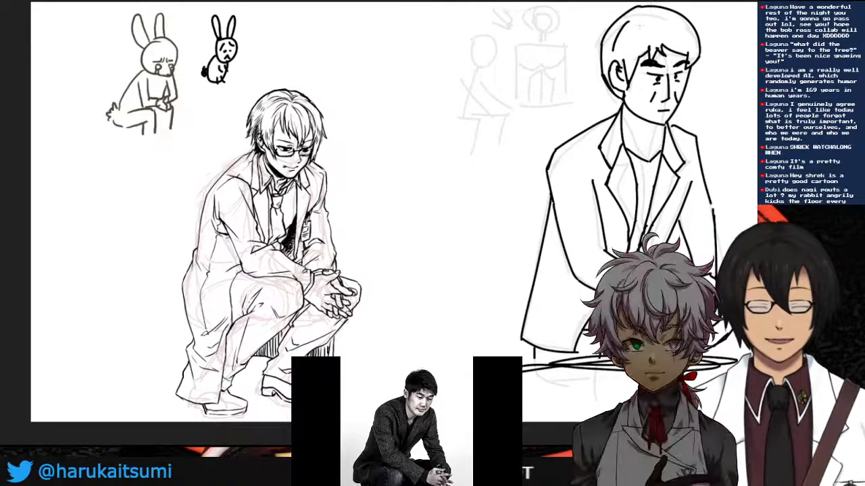
- Draw slanted hair strands on the side and crown of the larger figure's head
mouse_move(635, 15)
left_mouse_down()
mouse_move(650, 36)
mouse_move(606, 54)
left_mouse_up()
left_click_drag(632, 30, 623, 52)
mouse_move(658, 14)
left_mouse_down()
mouse_move(685, 31)
mouse_move(683, 40)
left_mouse_up()
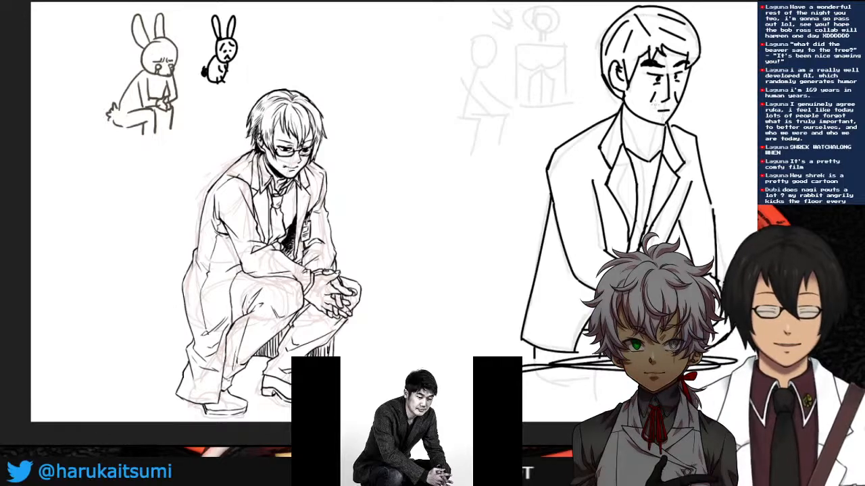
- Try a moustache line above the larger figure's mouth and a stroke on its chin, undoing both
left_click_drag(655, 108, 673, 108)
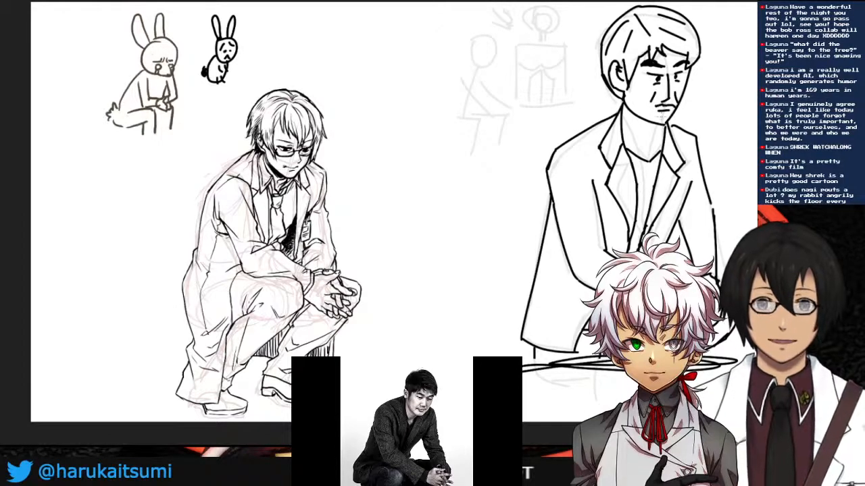
key("ctrl+z")
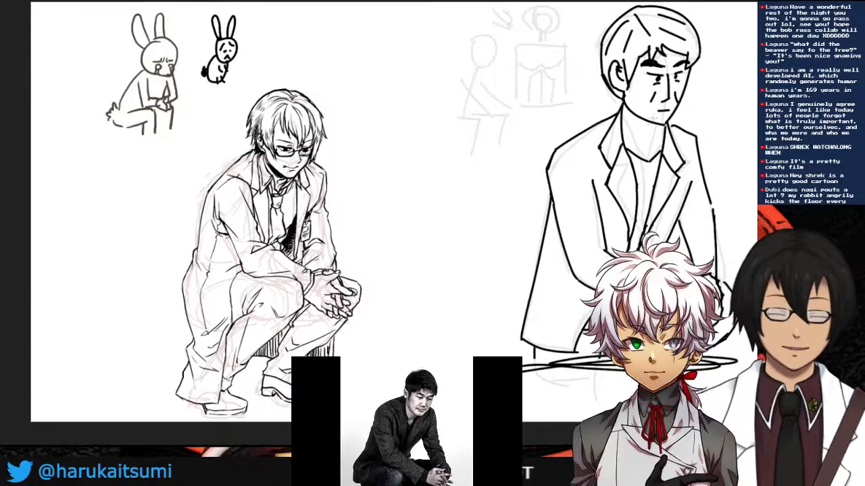
mouse_move(656, 117)
left_mouse_down()
mouse_move(667, 119)
mouse_move(652, 107)
mouse_move(679, 107)
mouse_move(670, 111)
left_mouse_up()
key("ctrl+z")
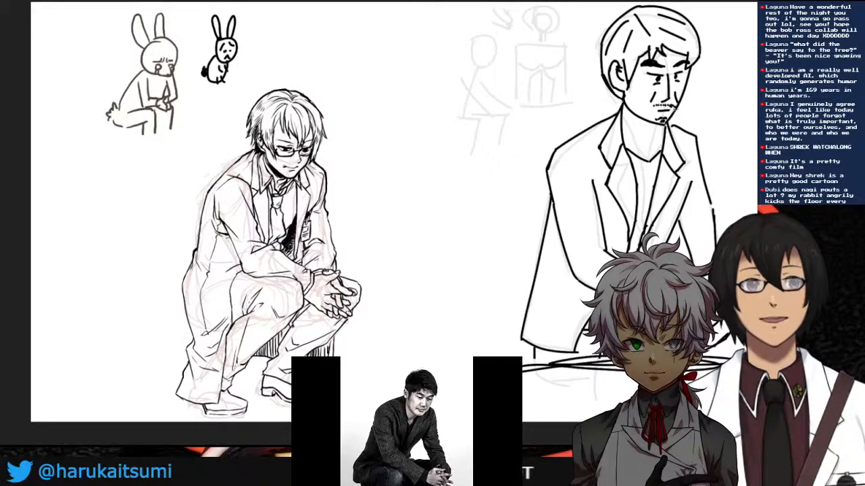
- Thicken the suited man's far sleeve, back leg and trouser hem outlines, and dot moustache stubble above the larger figure's mouth
left_click_drag(327, 217, 335, 254)
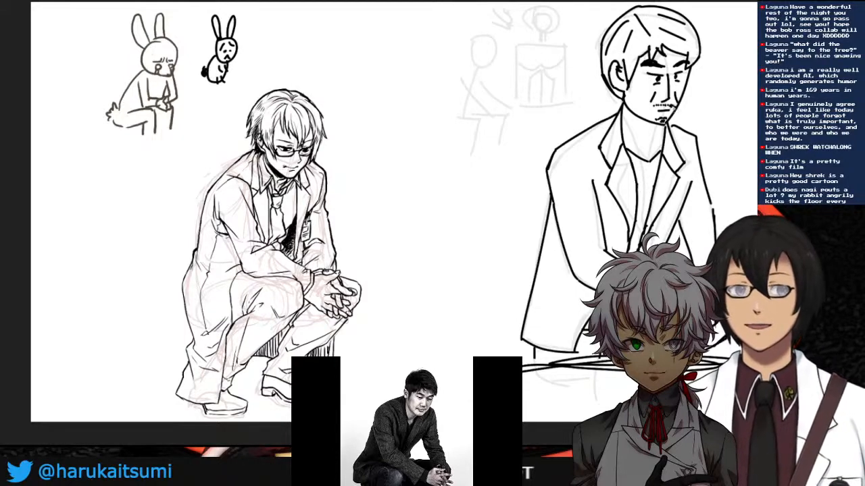
mouse_move(191, 266)
left_mouse_down()
mouse_move(183, 301)
mouse_move(191, 345)
mouse_move(177, 395)
left_mouse_up()
left_click_drag(654, 105, 658, 109)
left_click_drag(661, 103, 668, 107)
left_click_drag(672, 103, 678, 108)
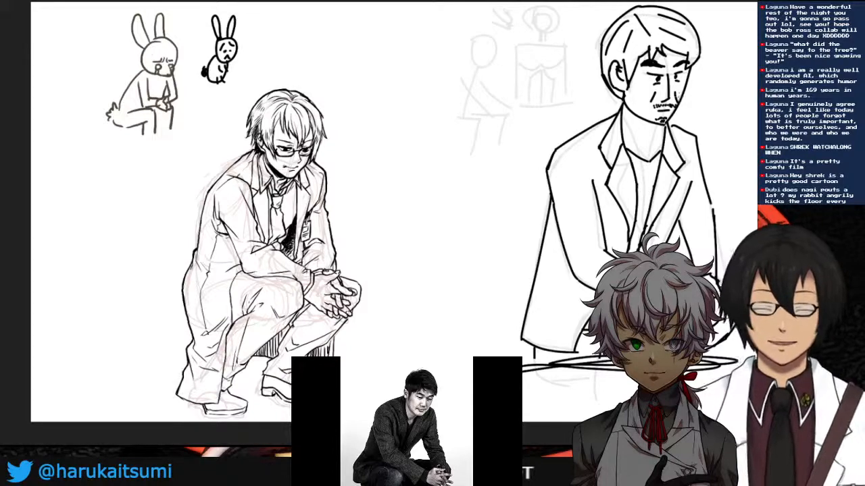
left_click_drag(178, 394, 202, 405)
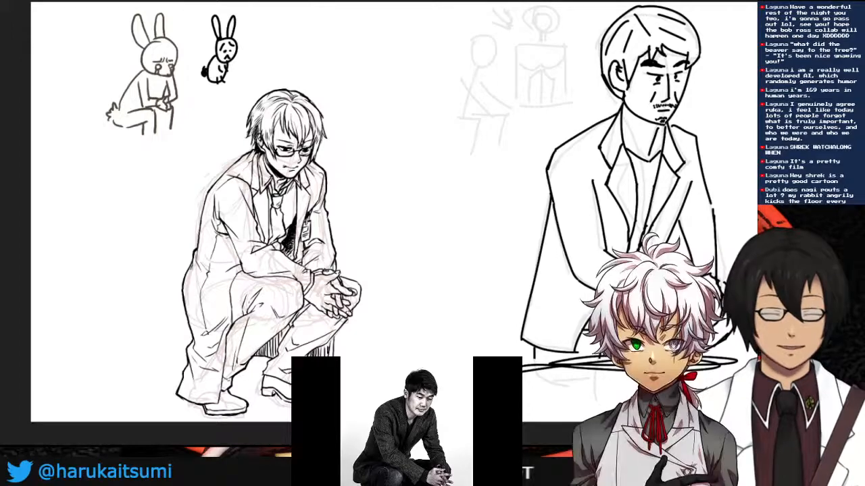
- Try clearing the faint sketch and side studies around the larger figure, repeatedly undoing and redoing the deletion
key("Delete")
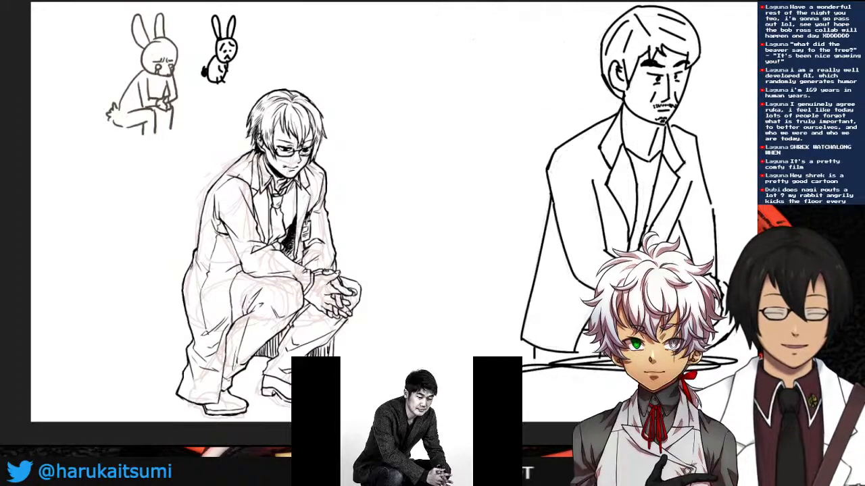
key("ctrl+z")
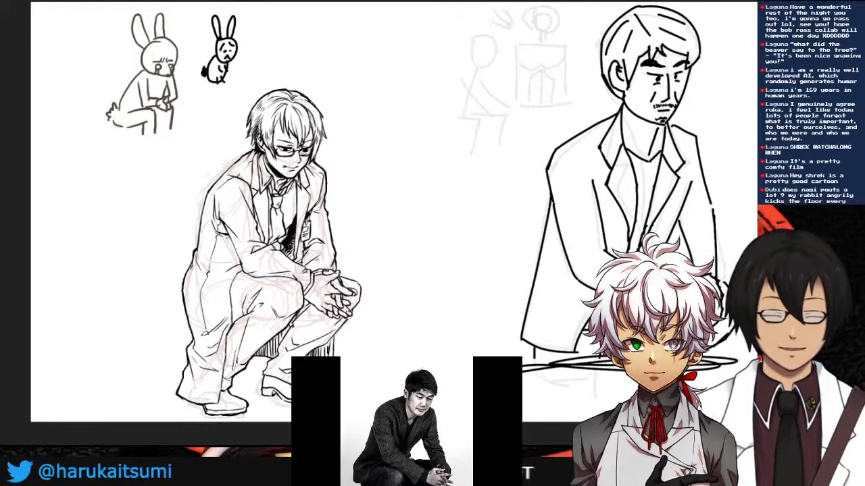
key("ctrl+y")
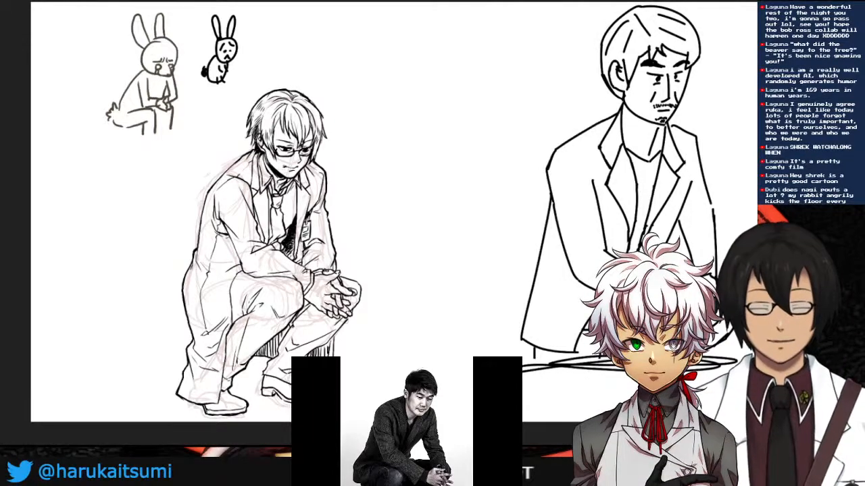
key("ctrl+z")
key("ctrl+y")
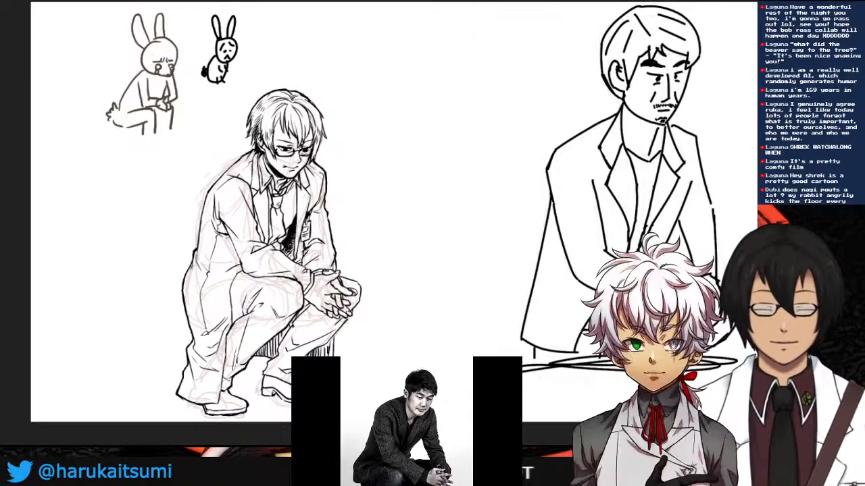
key("ctrl+z")
key("ctrl+z")
- Reinforce the fold along the suited man's near sleeve and try vertical strokes along the tie, undoing the tie strokes
left_click_drag(230, 239, 241, 264)
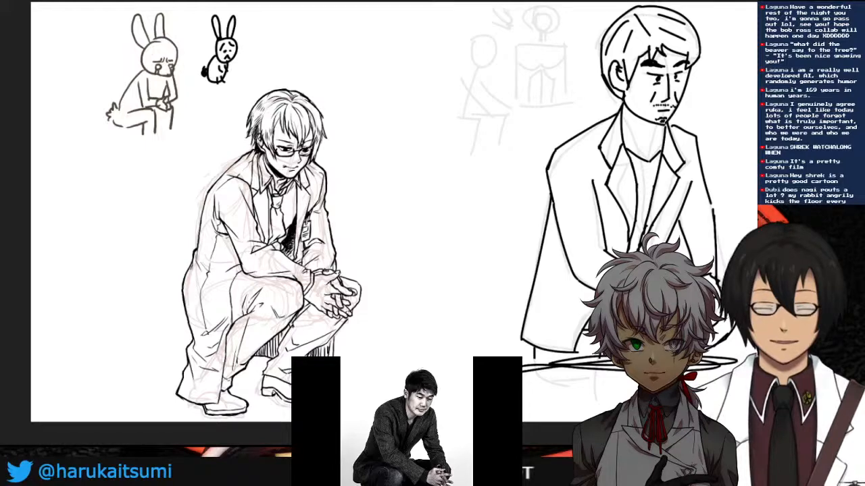
left_click_drag(268, 191, 271, 240)
key("ctrl+z")
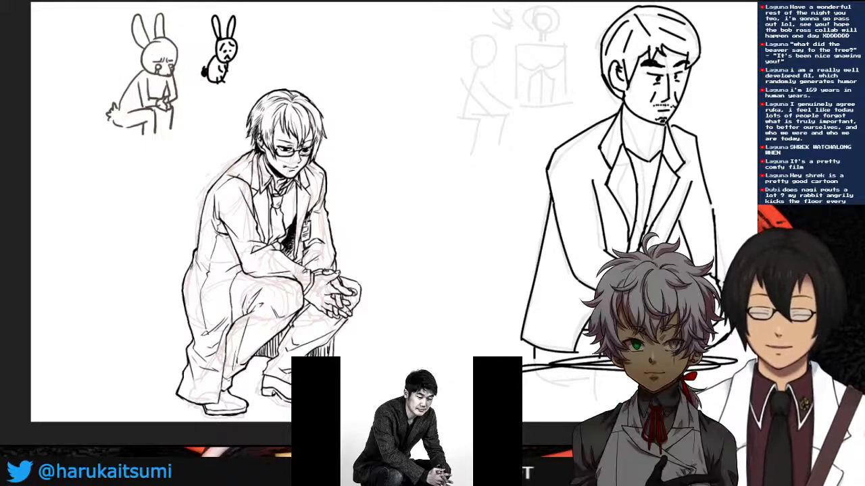
left_click_drag(268, 206, 271, 242)
key("ctrl+z")
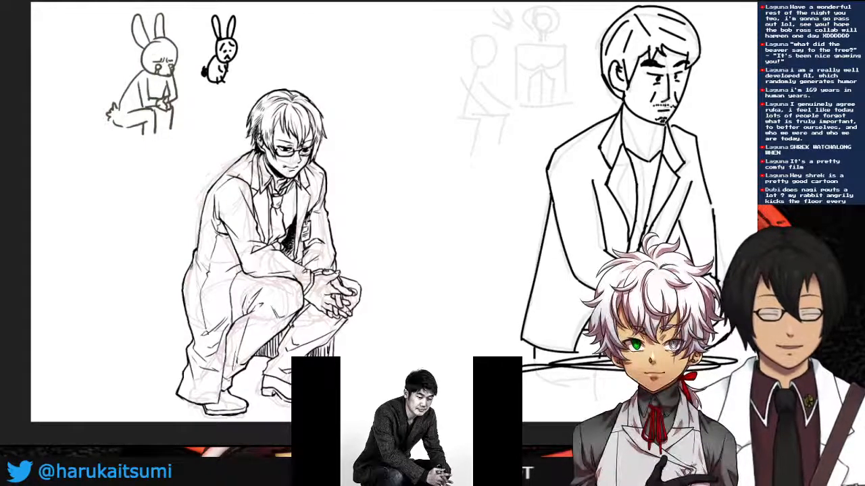
- Undo the stubble on the larger figure's chin and erase the moustache above its mouth
left_click_drag(665, 116, 663, 120)
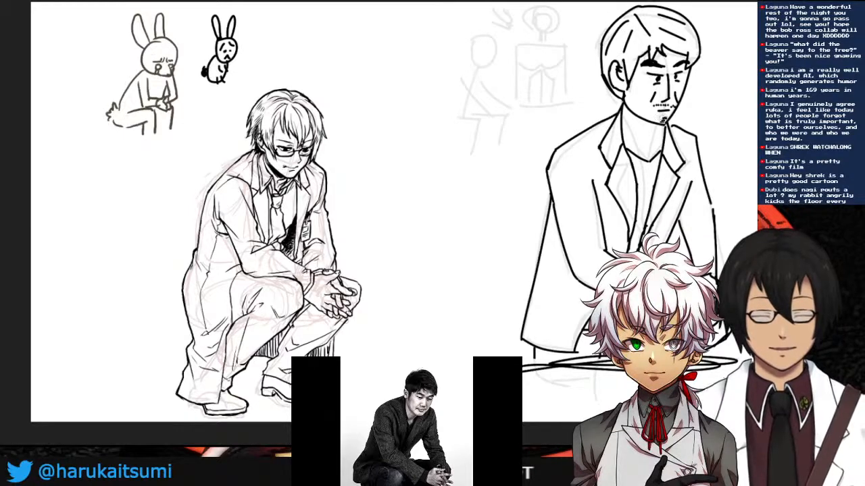
key("ctrl+z")
key("ctrl+z")
key("ctrl+z")
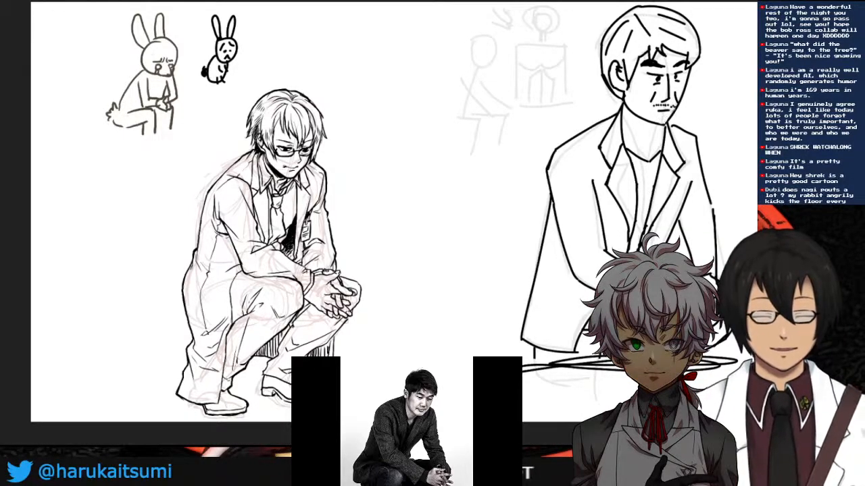
left_click_drag(653, 106, 676, 105)
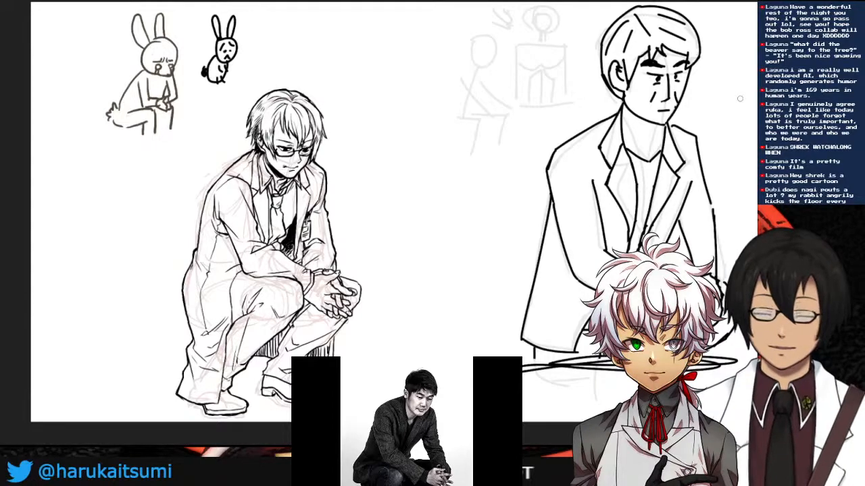
- Retouch the hair at the suited man's nape and clear the red sketch lines beneath his finished line art
left_click_drag(251, 135, 252, 146)
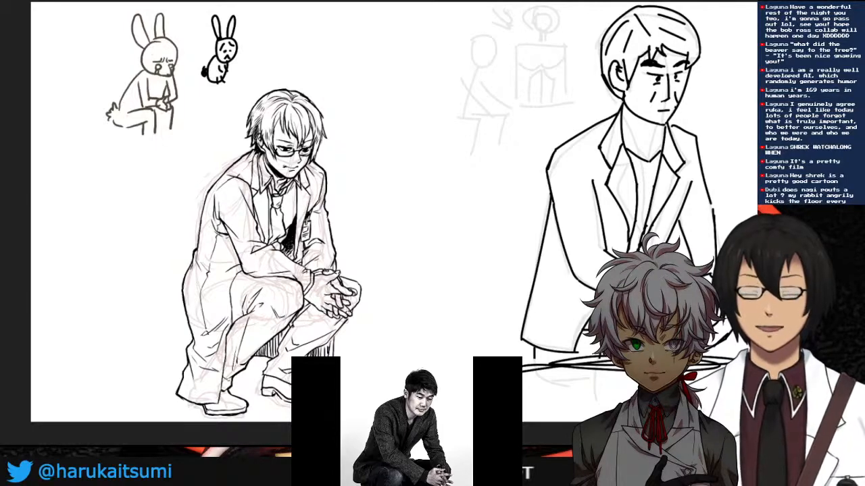
mouse_move(328, 262)
left_mouse_down()
mouse_move(361, 290)
mouse_move(334, 336)
left_mouse_up()
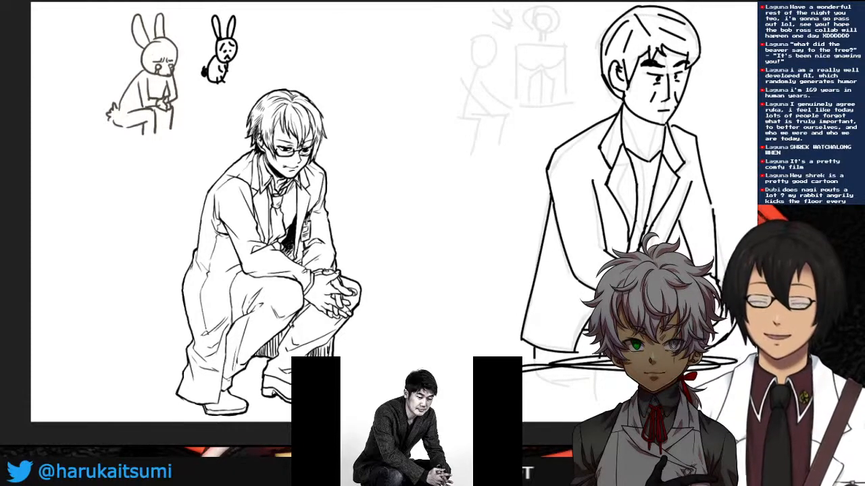
- Export the whole drawing as a PSD file and dismiss the download notice
left_click(4, 1)
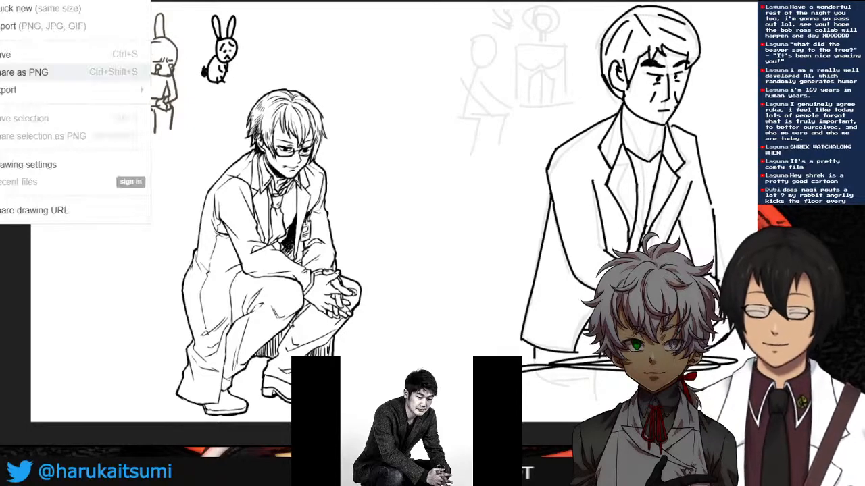
mouse_move(135, 90)
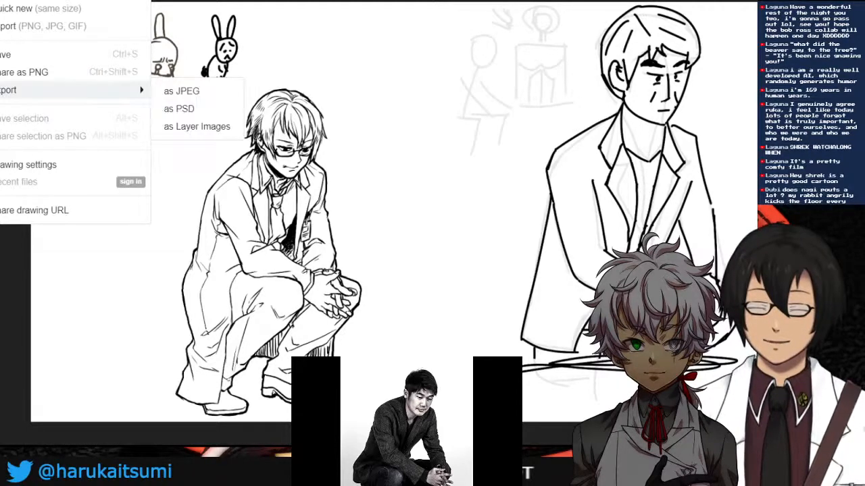
left_click(233, 107)
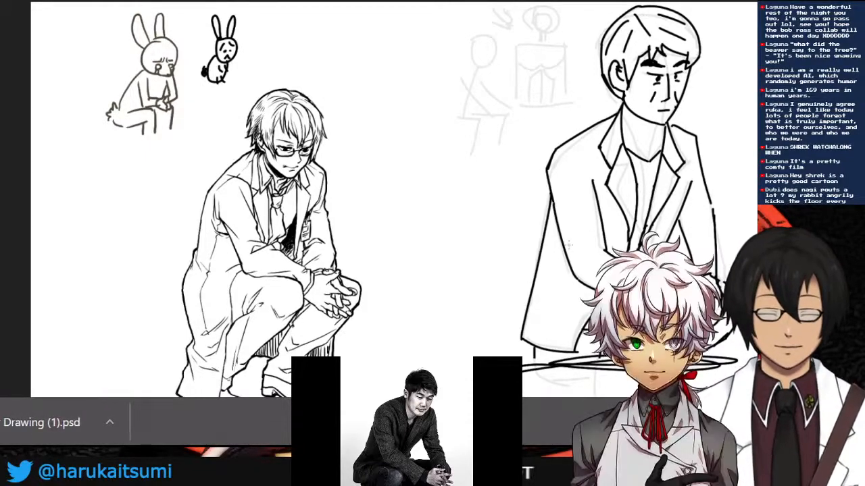
left_click(742, 422)
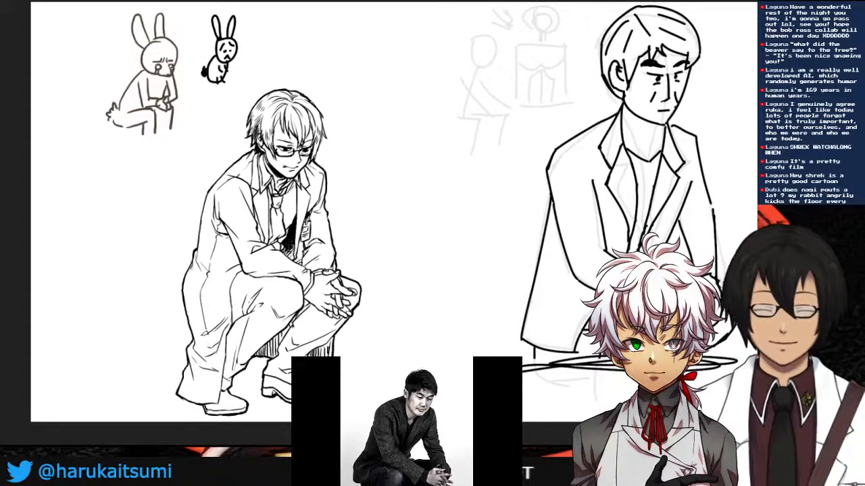